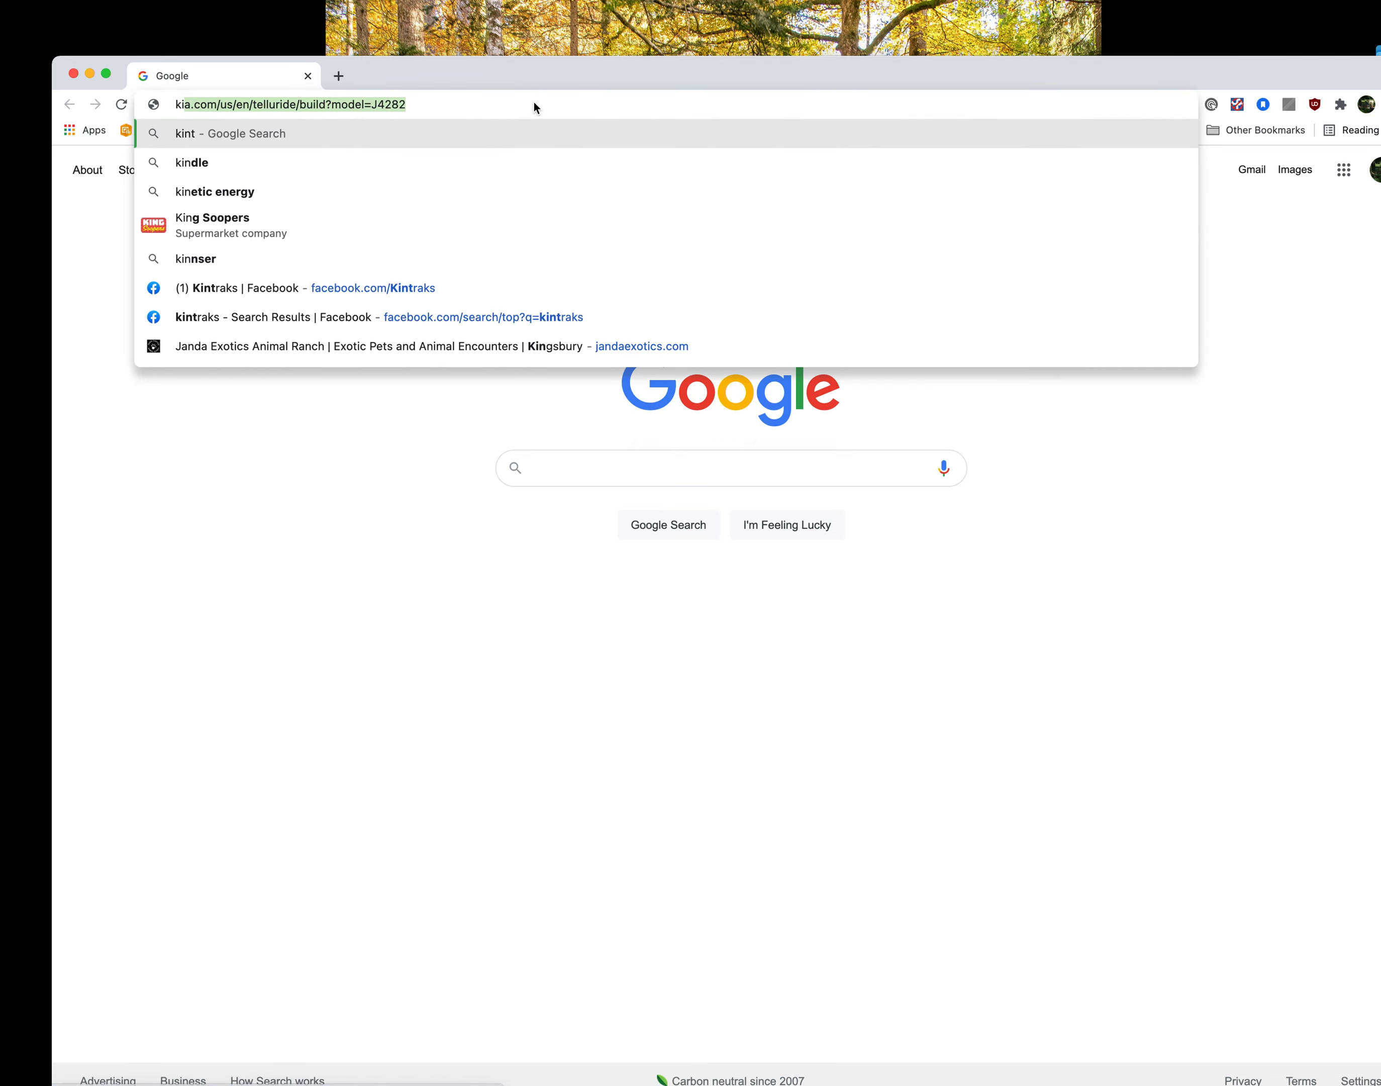
Load kintraks.com and open the site's downloads page.
key("Return")
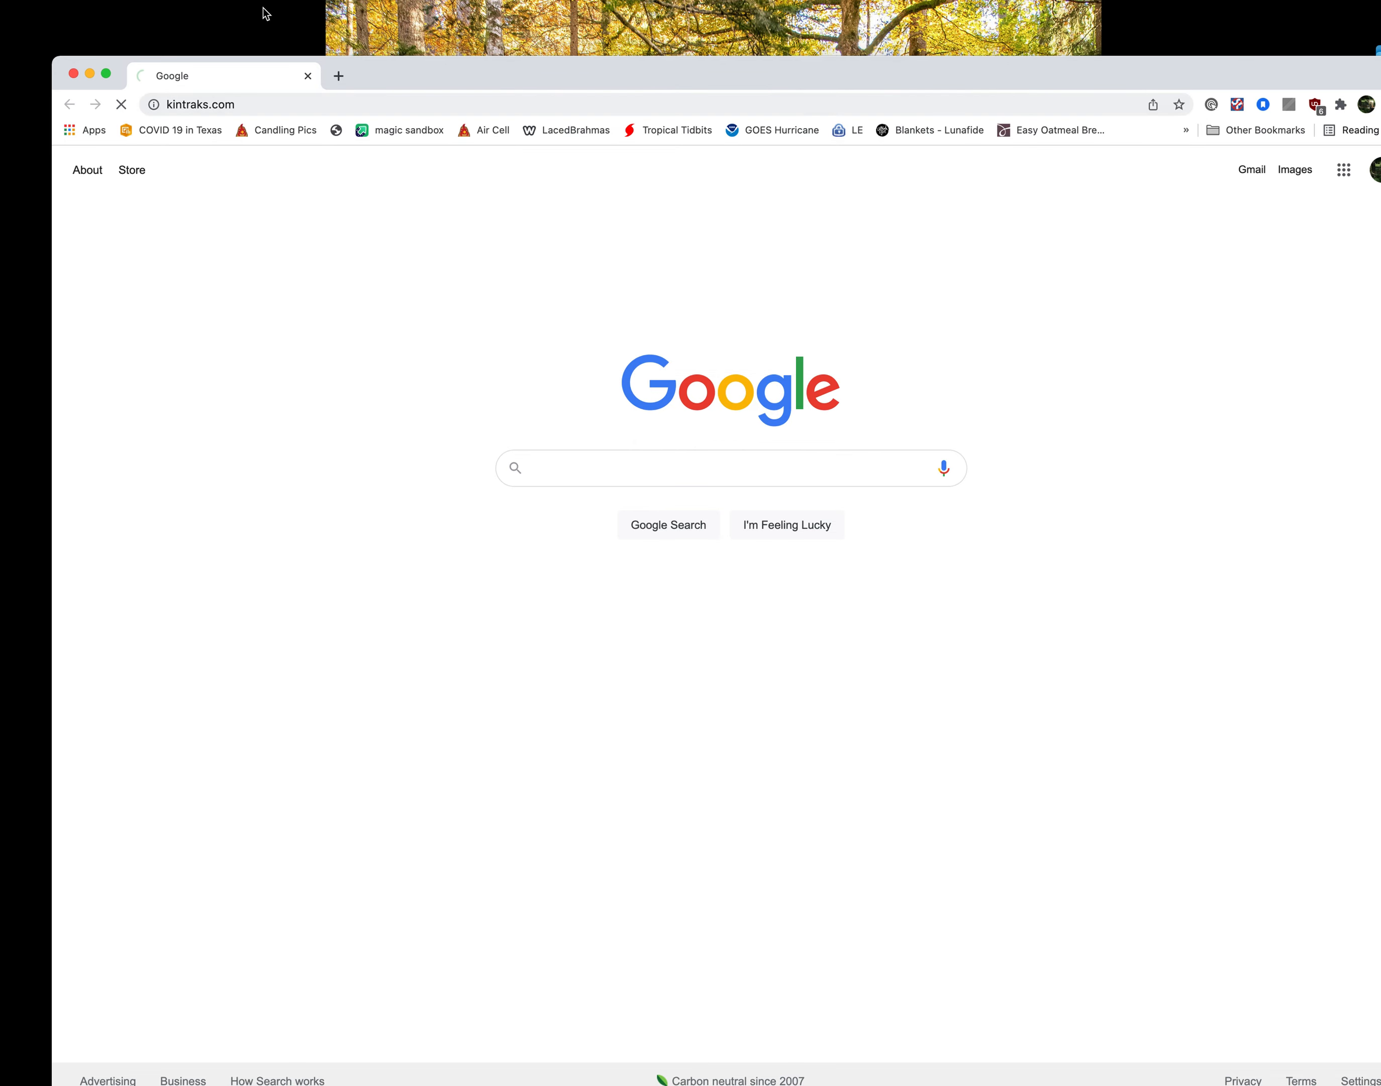
left_click_drag(57, 57, 414, 201)
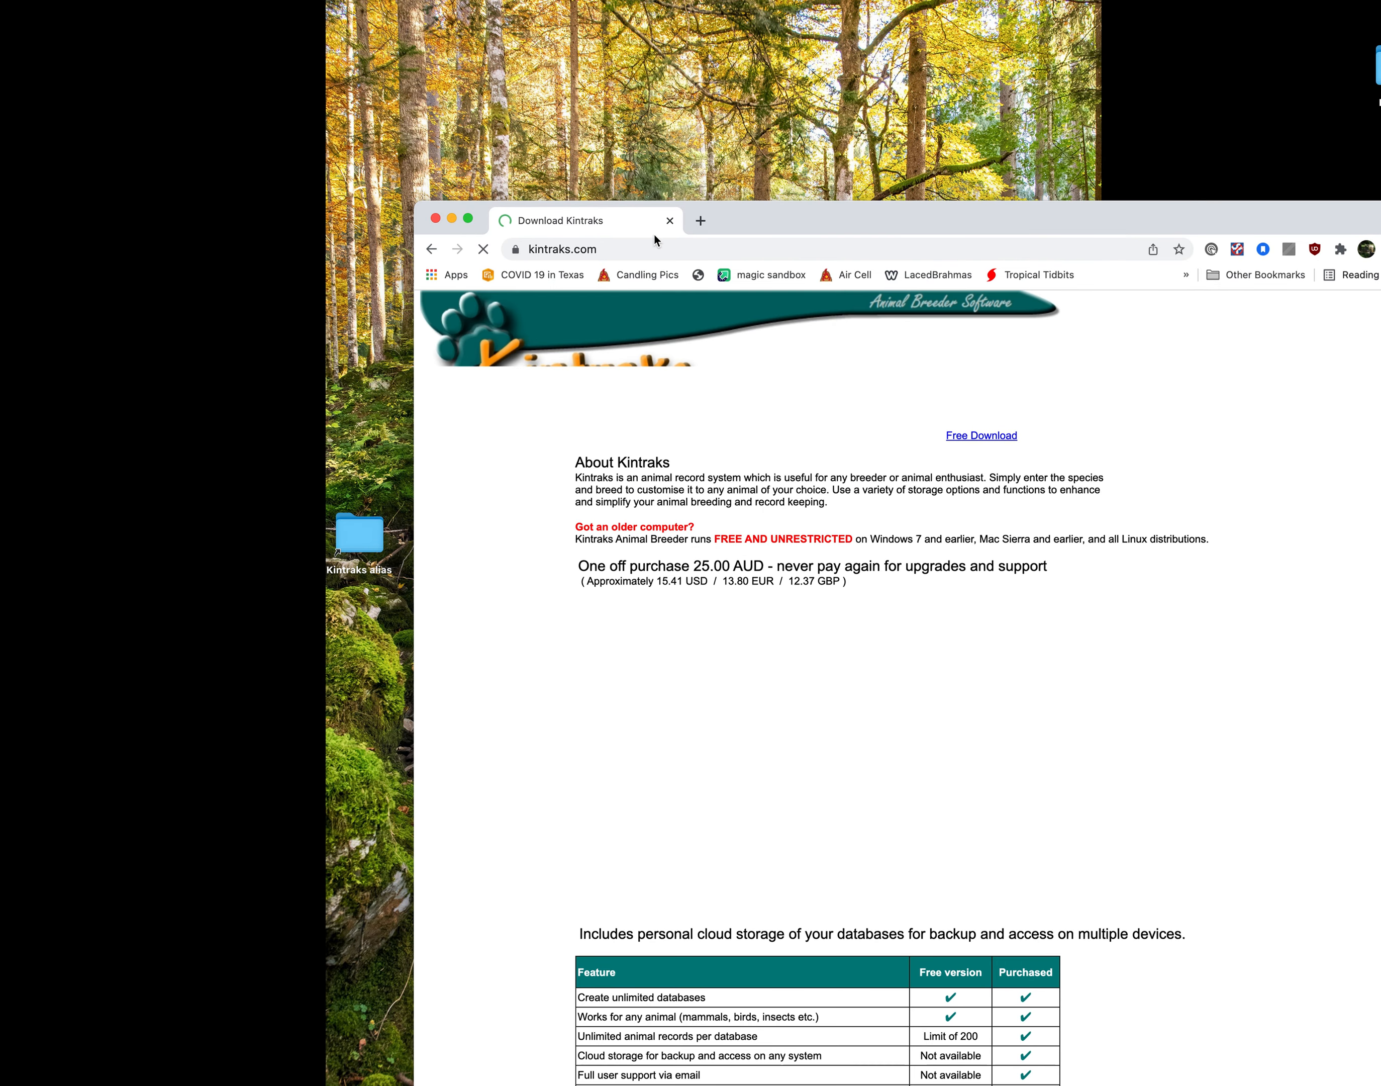
left_click_drag(783, 225, 588, 172)
left_click(267, 459)
Review the Windows and Mac downloads down to the Mac File Converter, then close the browser window.
scroll(660, 487, "down", 4)
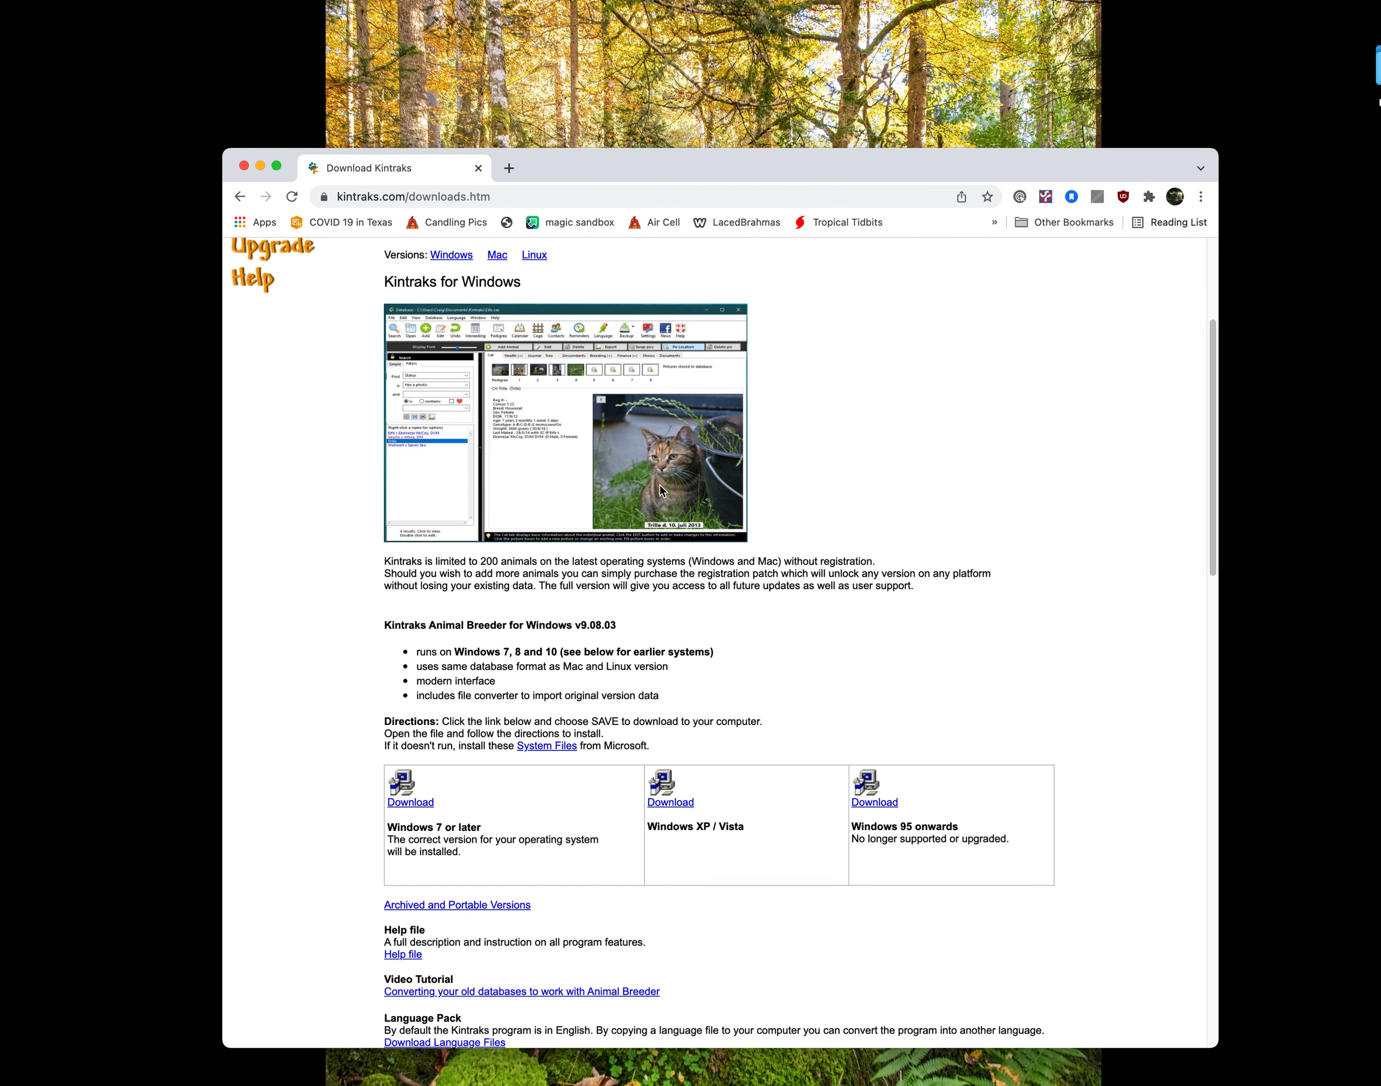
scroll(659, 487, "down", 3)
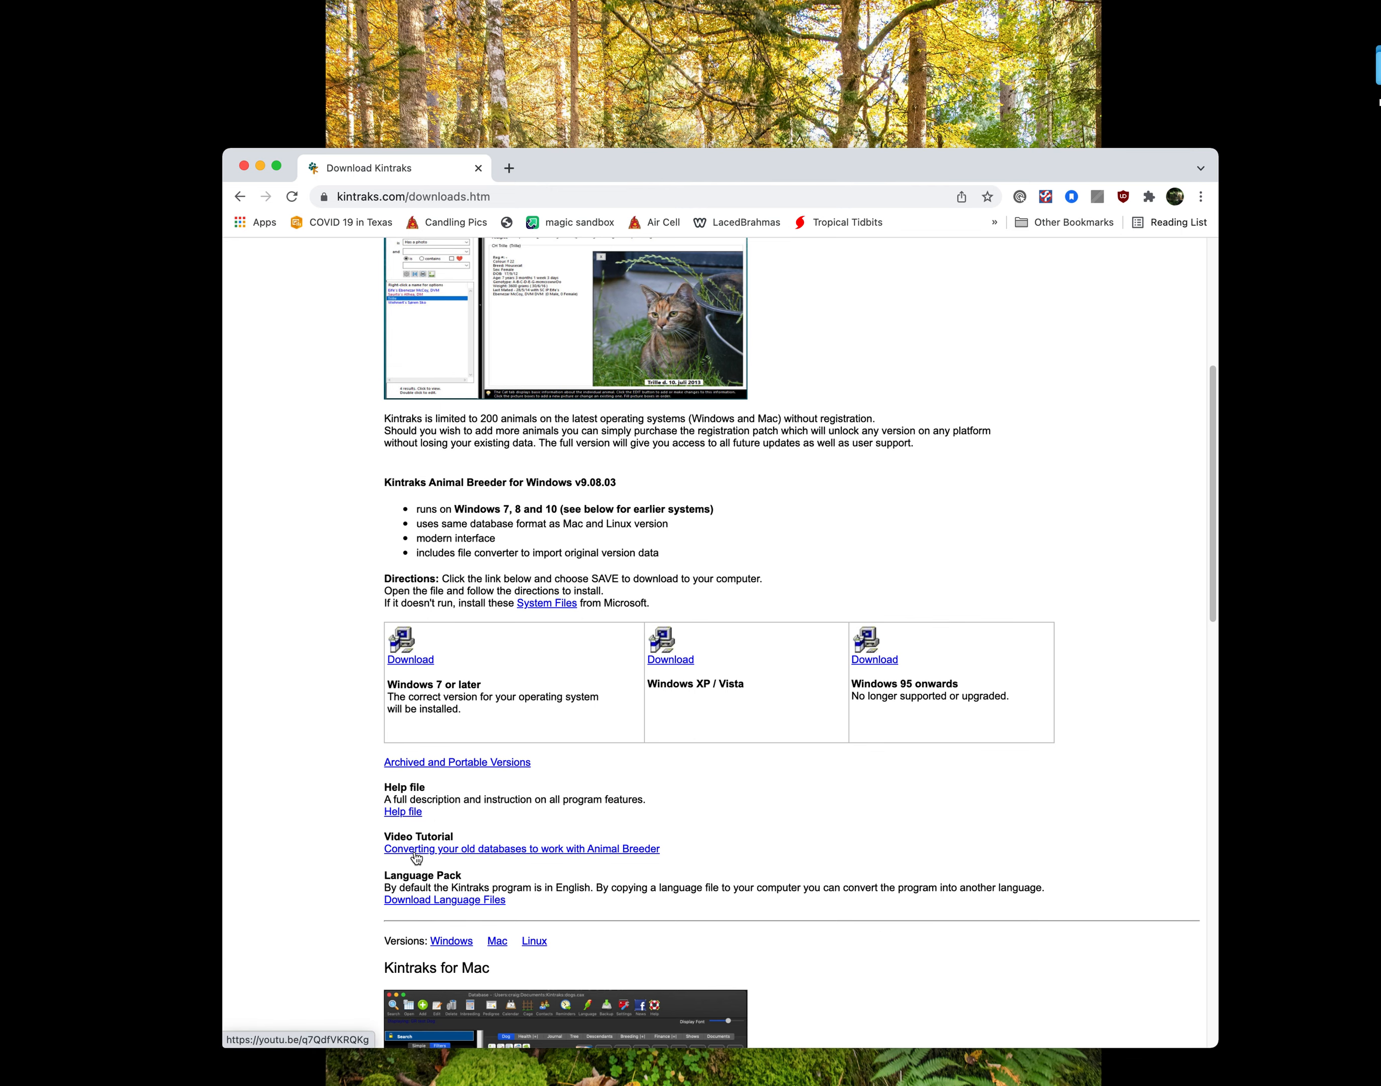
scroll(465, 850, "down", 10)
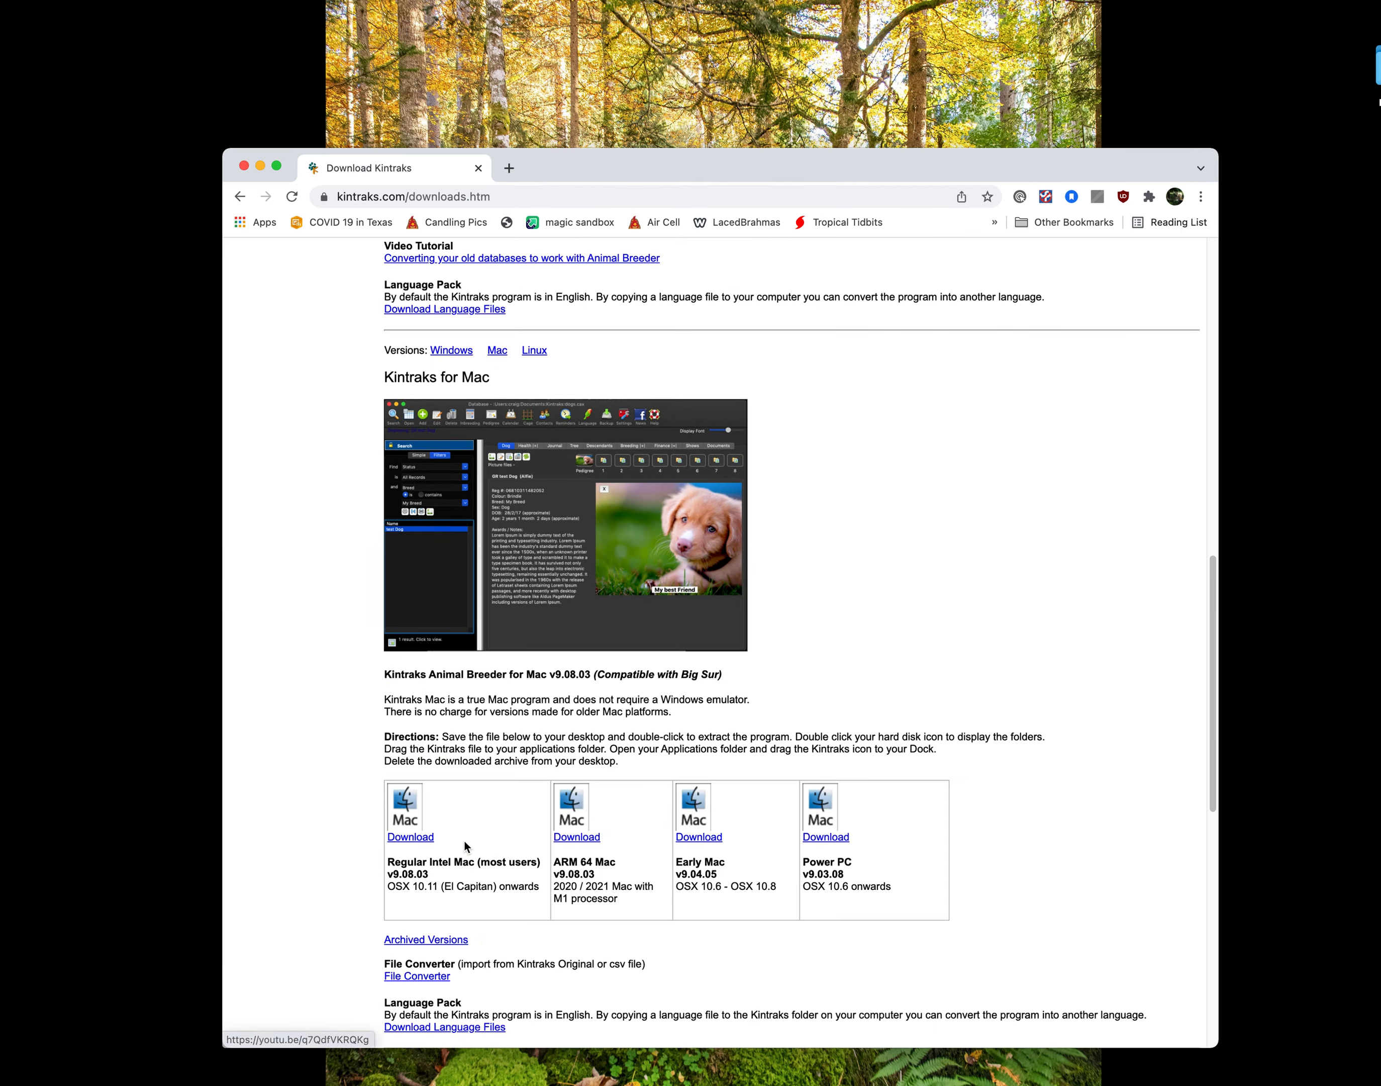
scroll(465, 843, "down", 5)
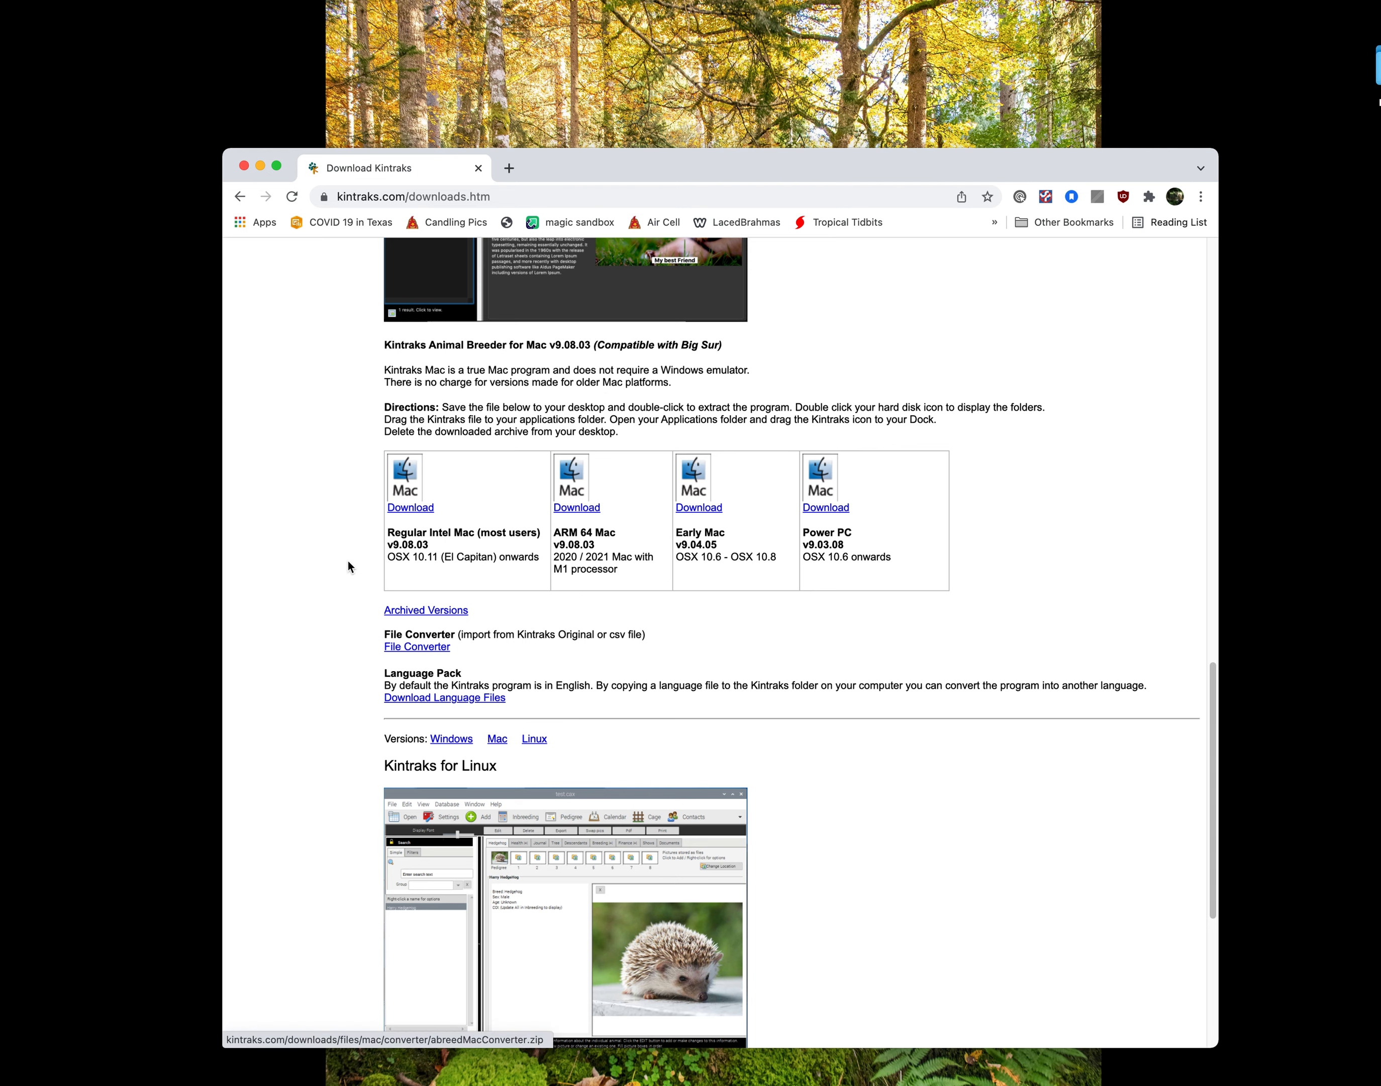
left_click(245, 166)
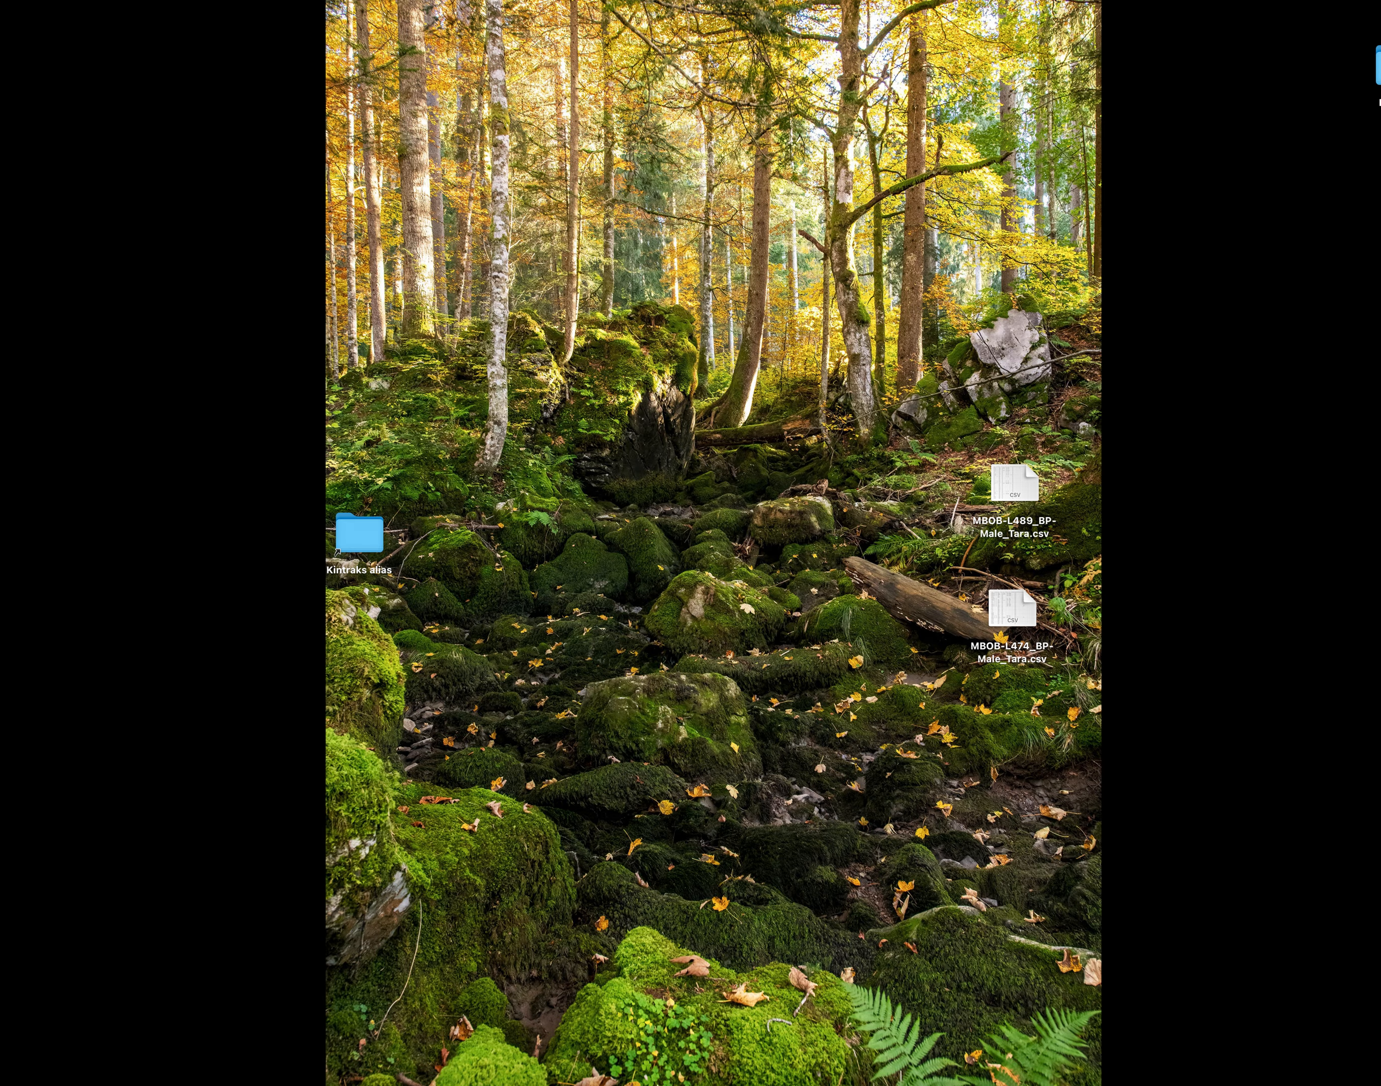
Open the Kintraks folder from its desktop alias, launch File Converter.app and accept its terms of use.
left_click(351, 543)
double_click(351, 543)
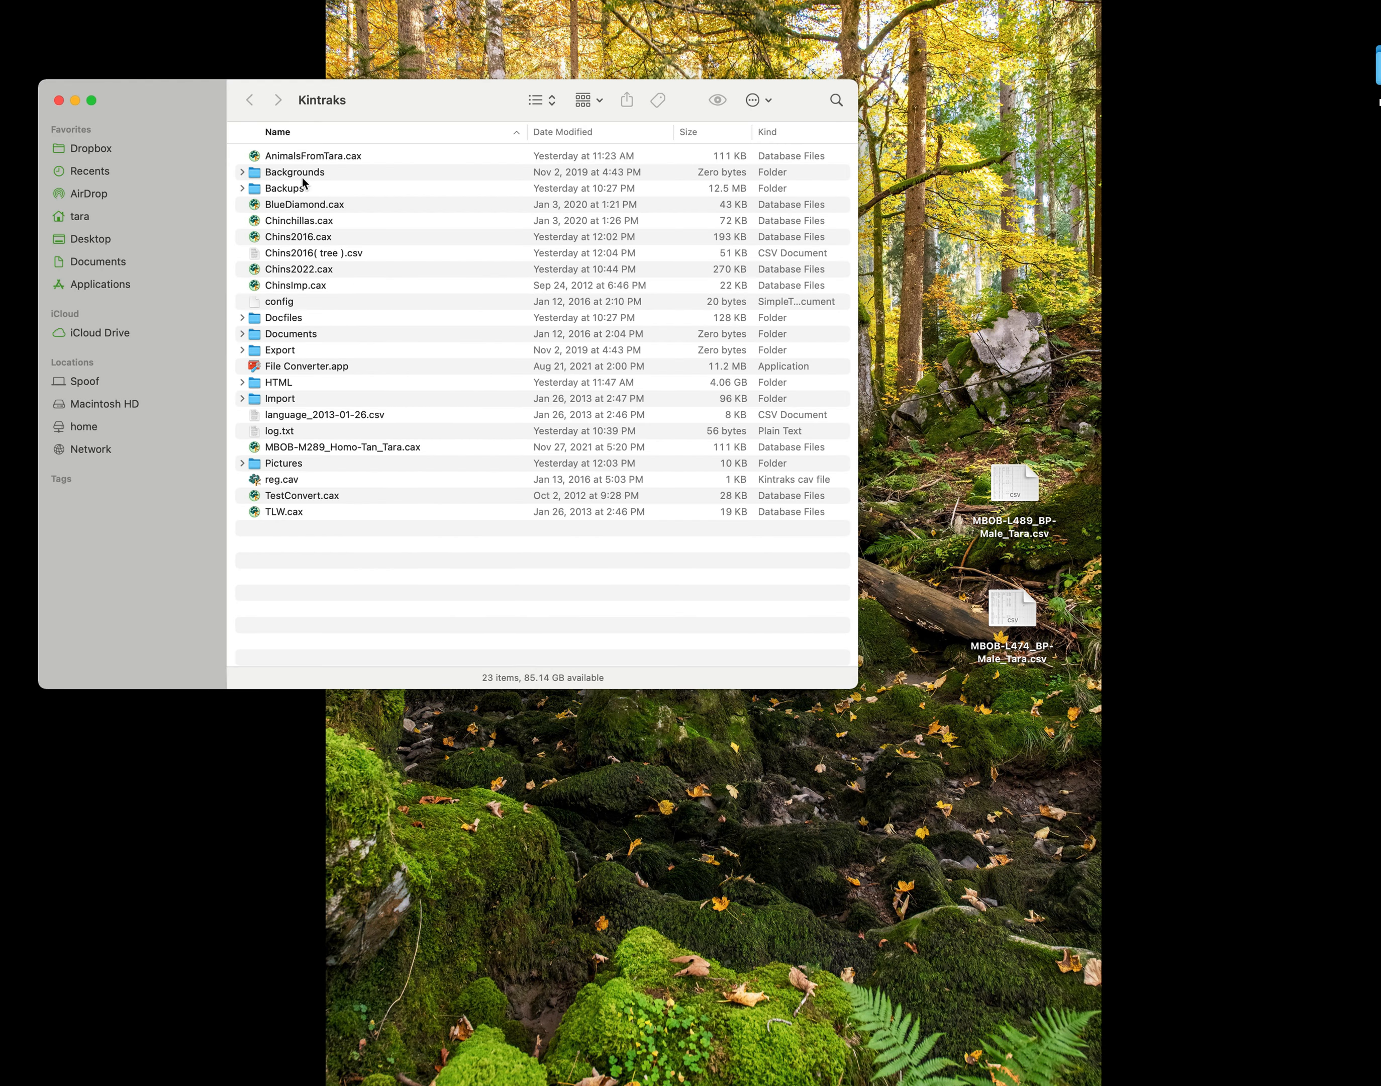
double_click(308, 366)
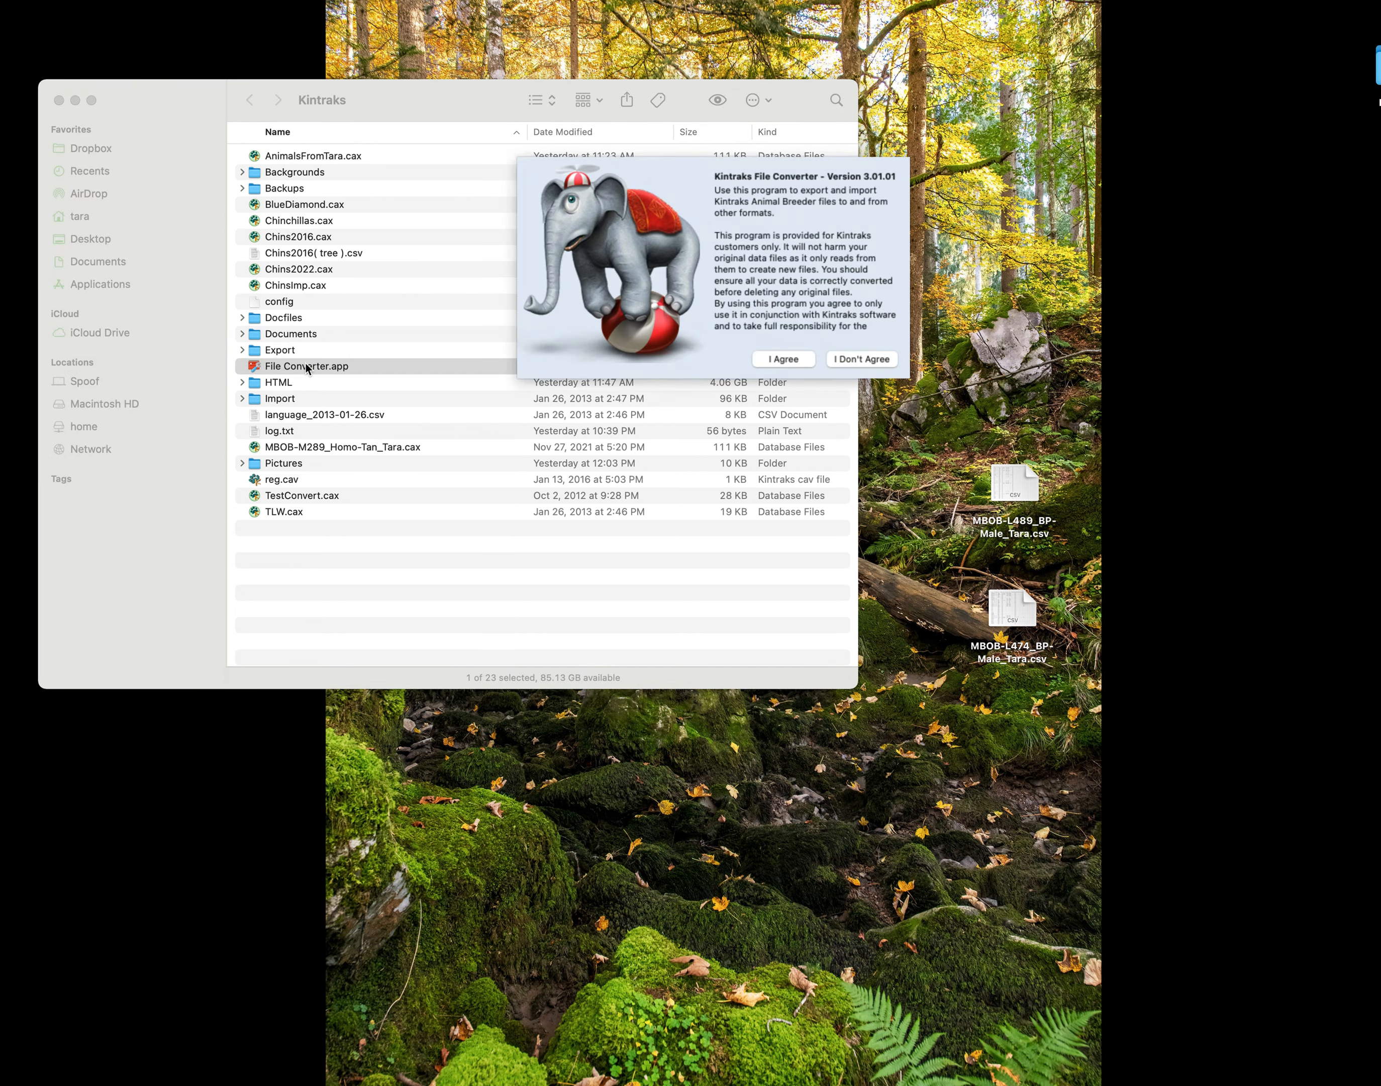
left_click(784, 360)
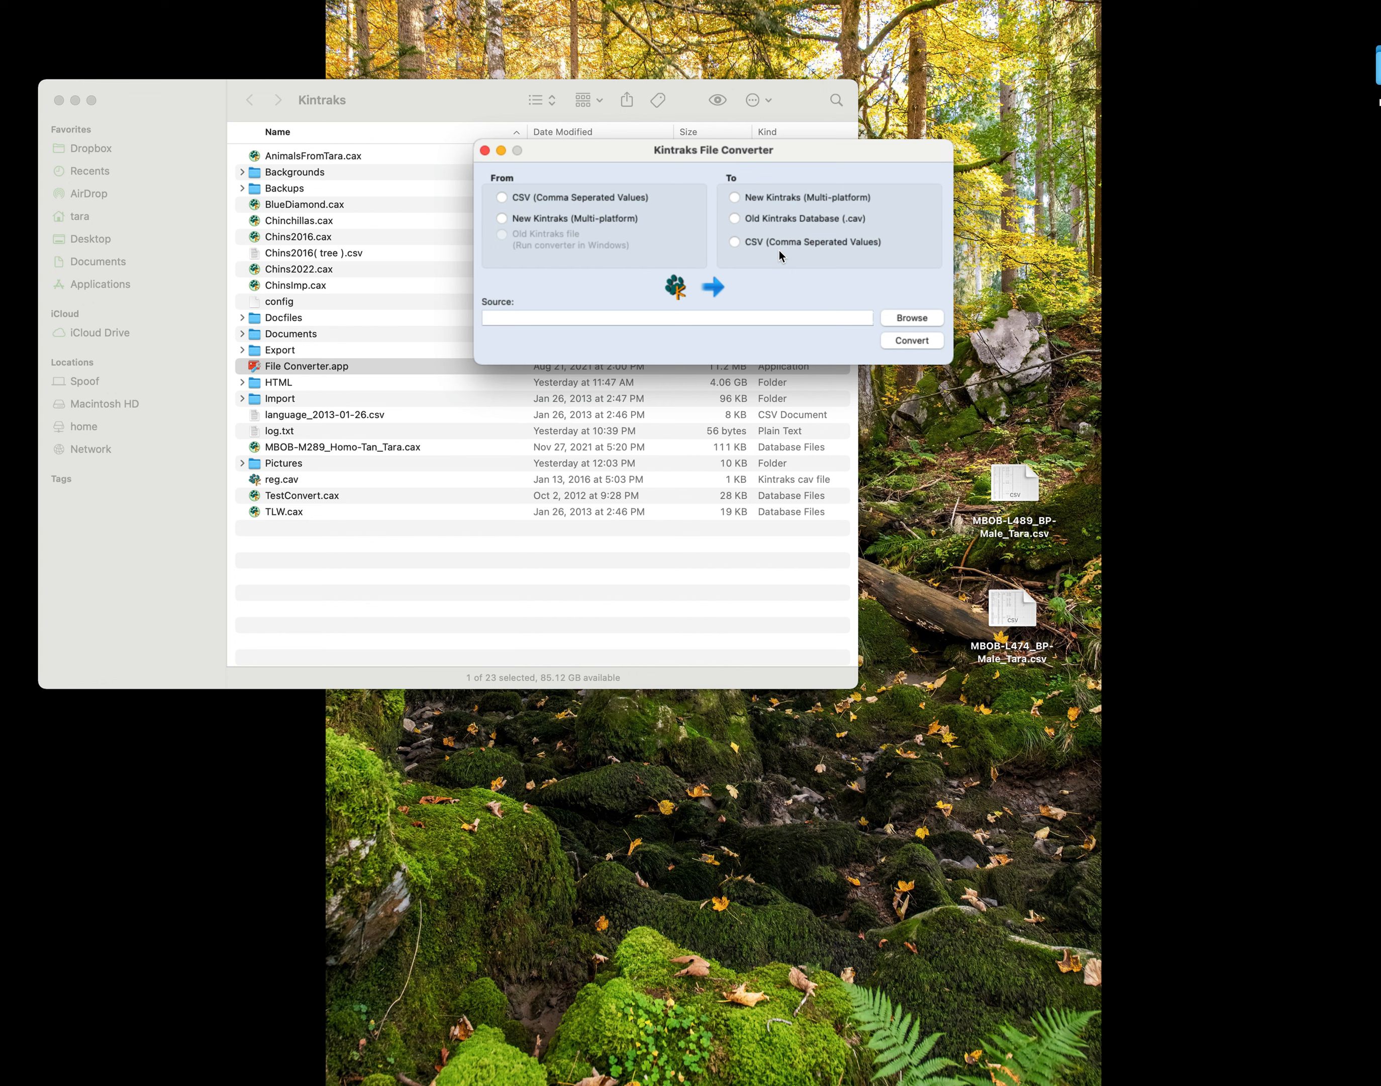
Set up a conversion from New Kintraks (Multi-platform) to CSV (Comma Seperated Values) with Chins2022.cax as the source.
left_click(502, 219)
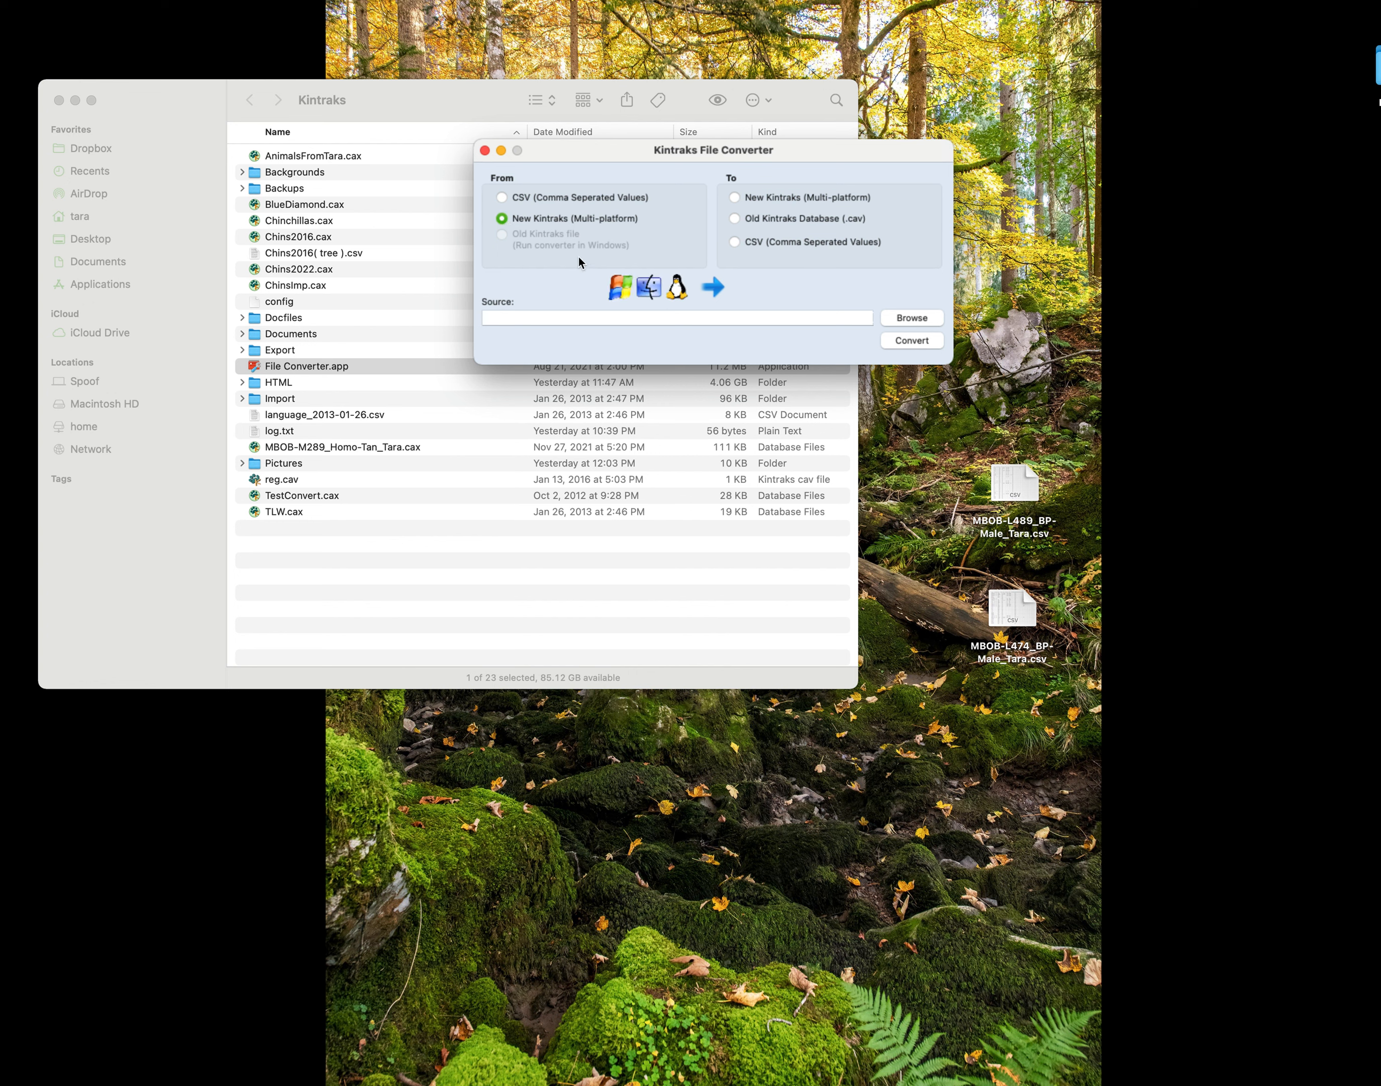
left_click(735, 242)
left_click(912, 321)
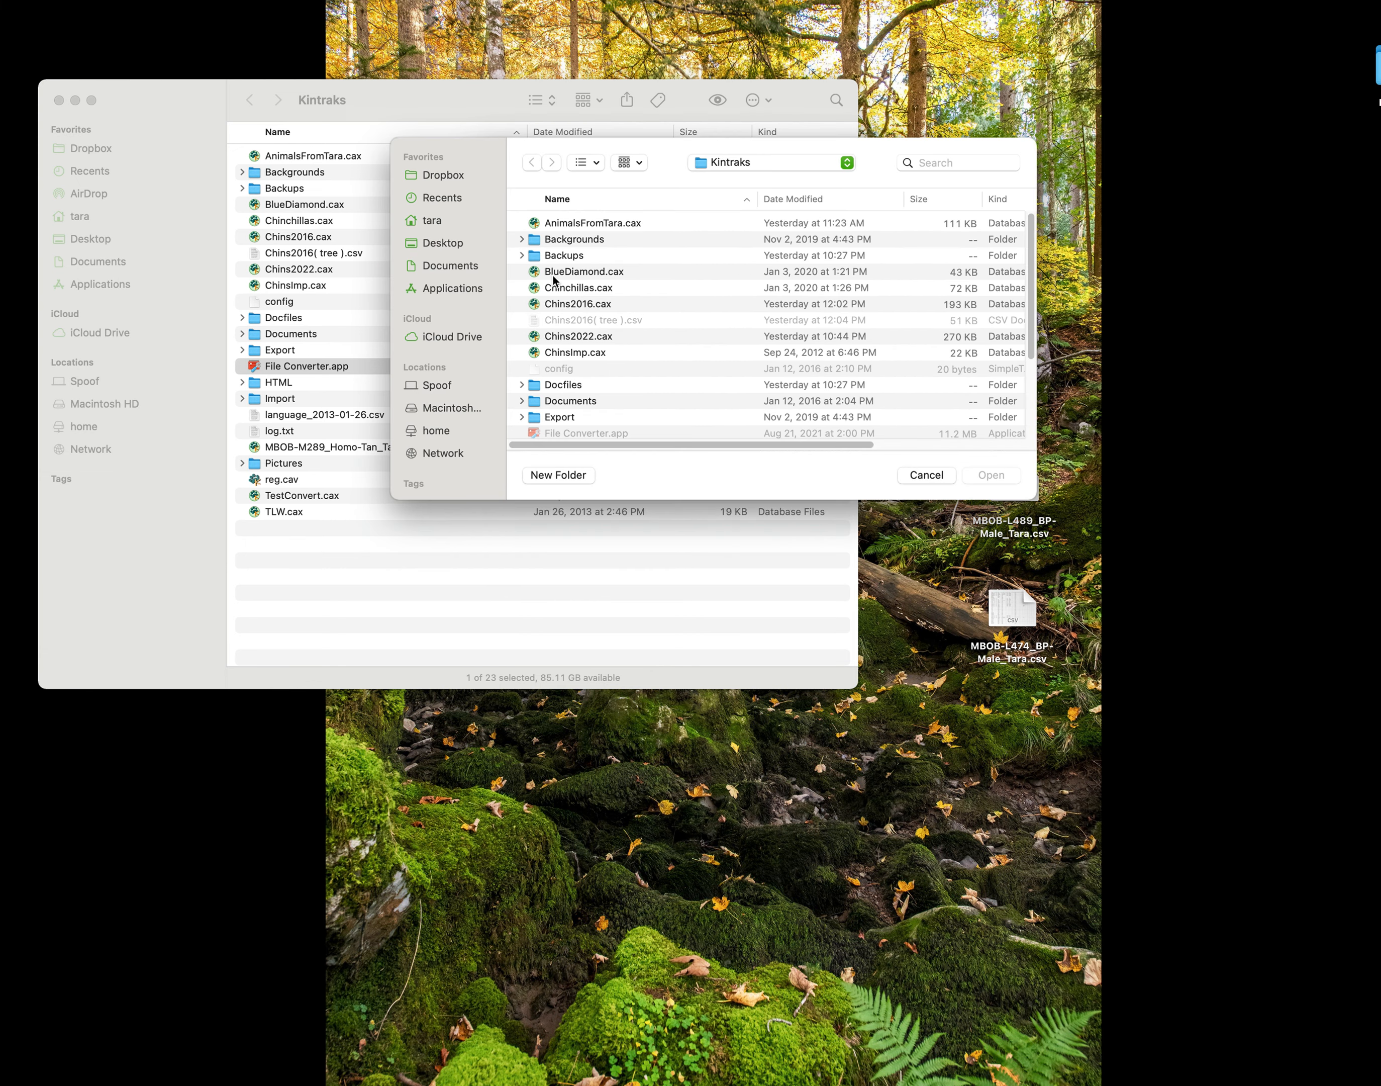
left_click(583, 340)
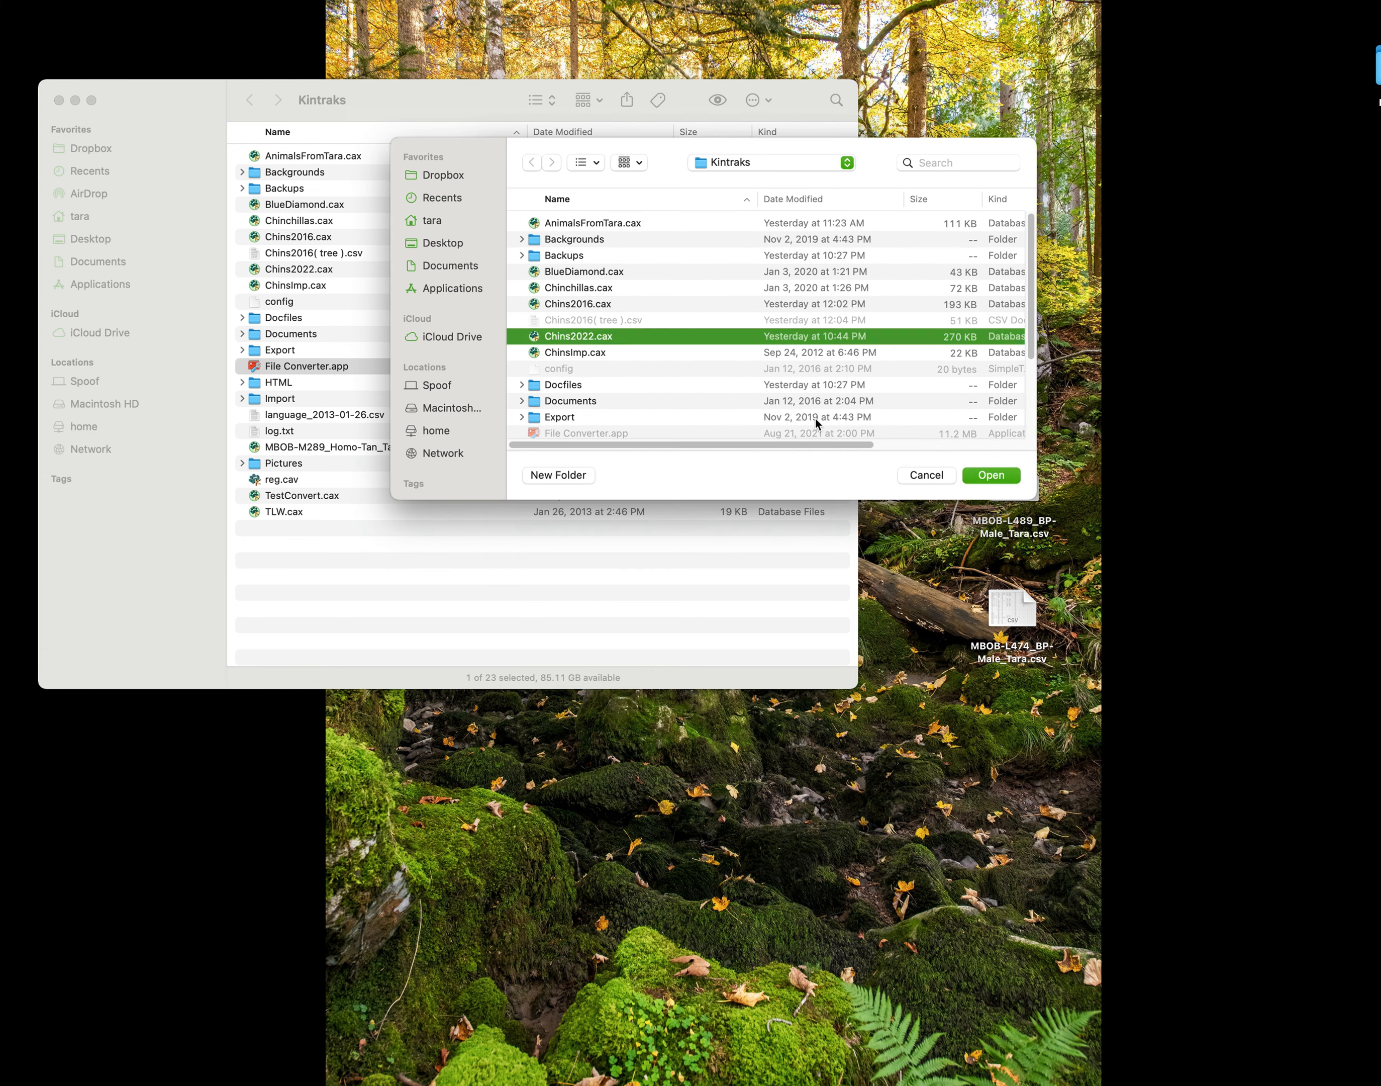
left_click(999, 476)
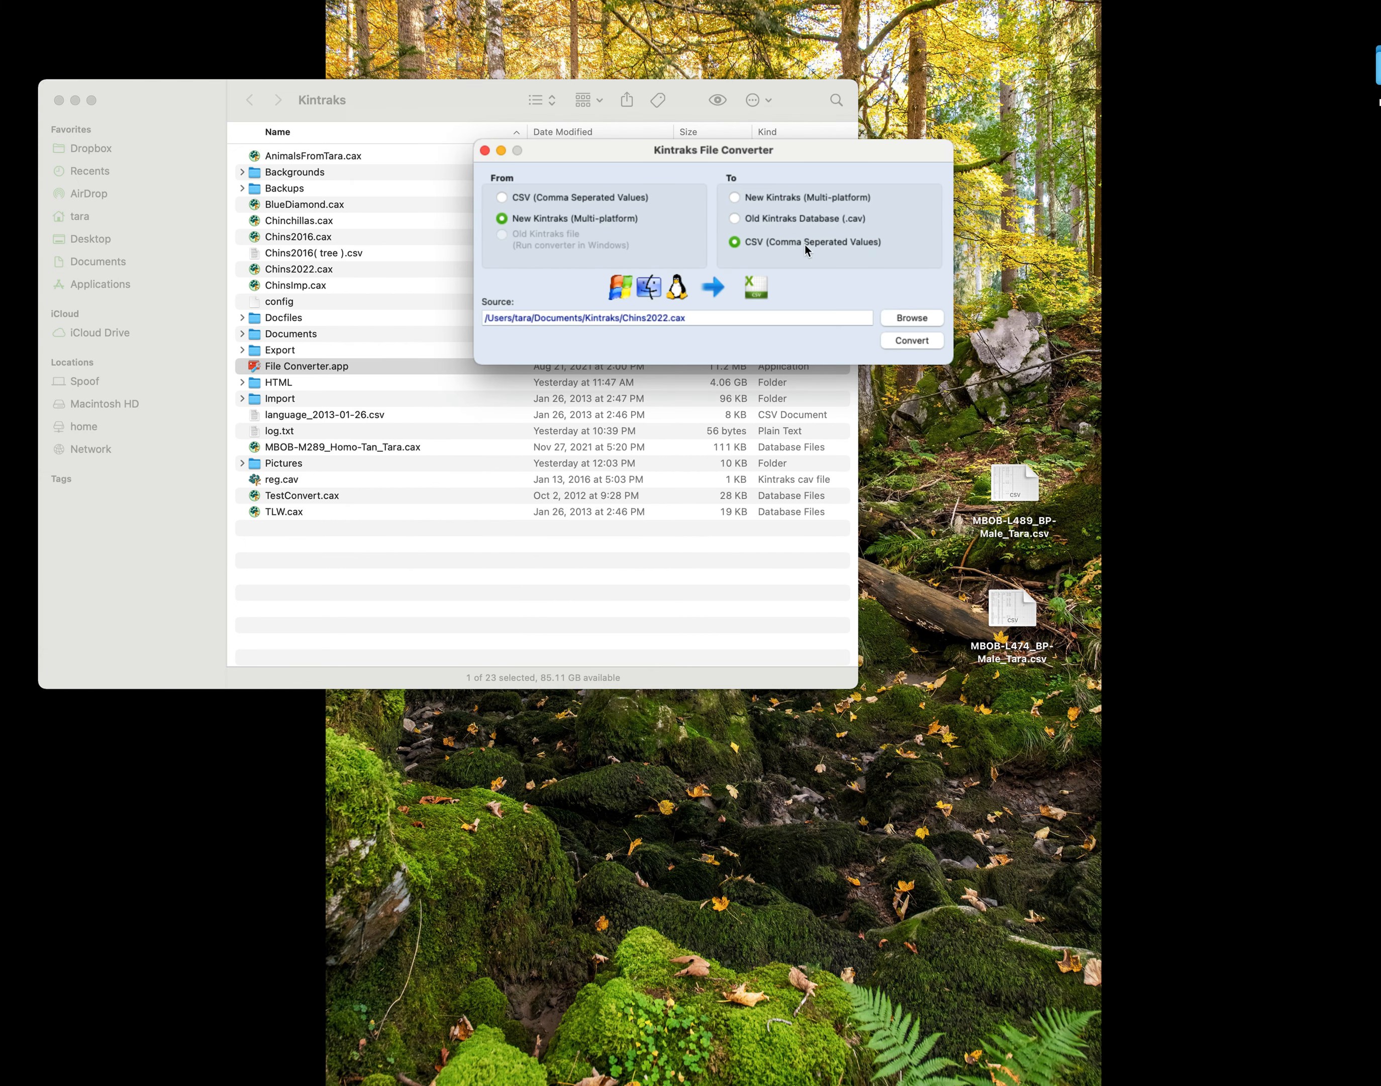
Convert the Chins2022.cax database to CSV and close the file converter.
left_click(913, 342)
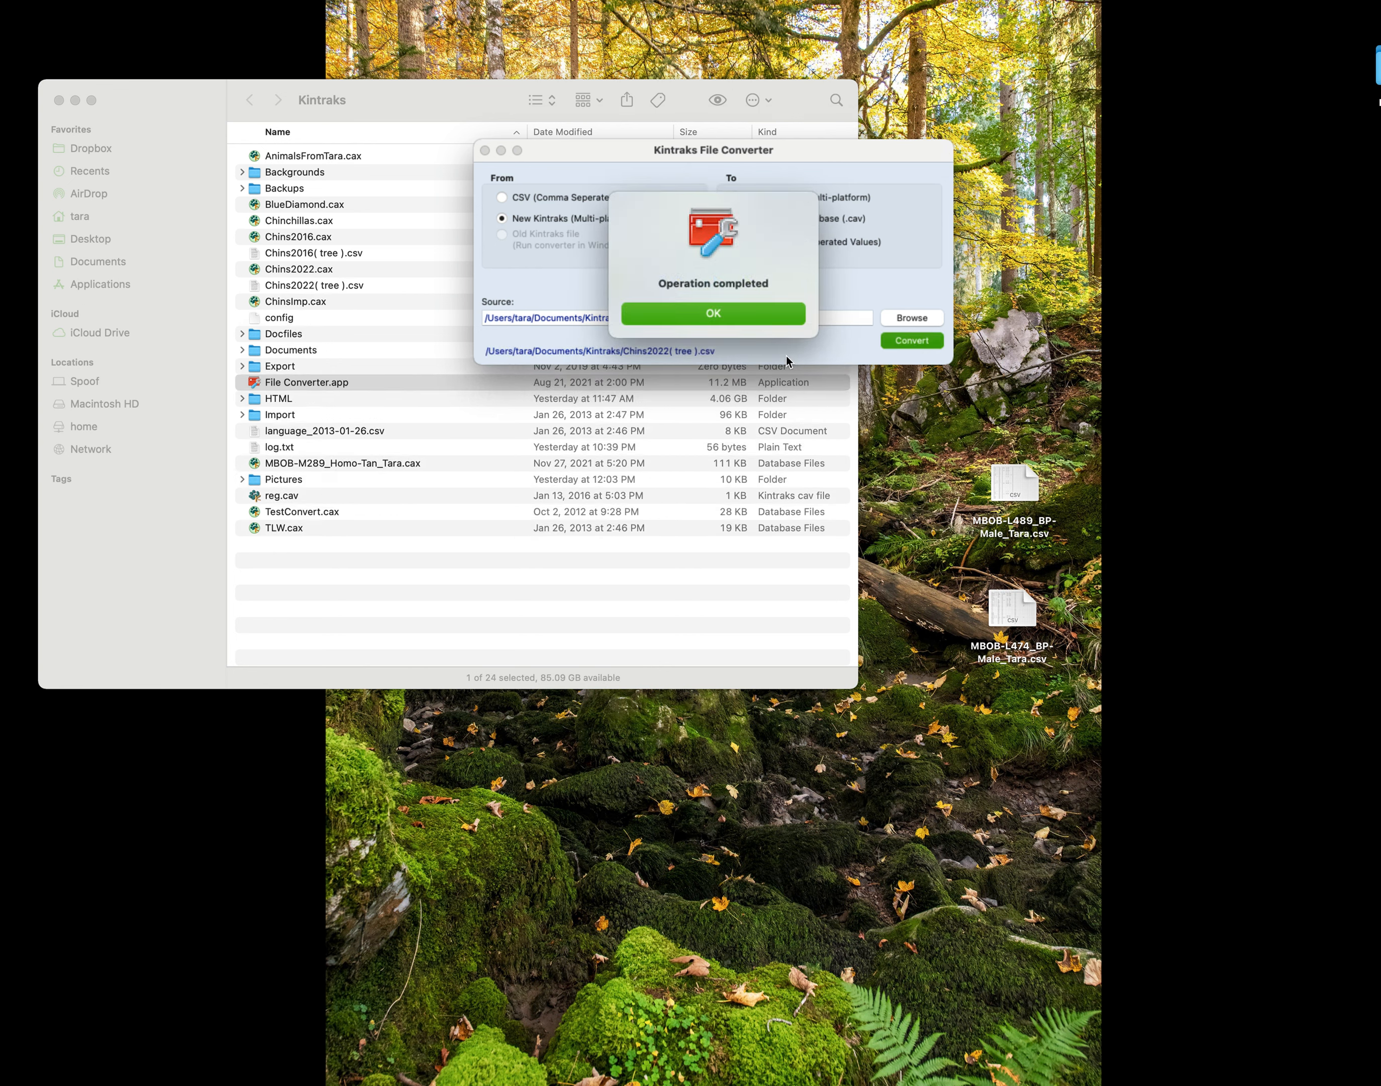
left_click(766, 321)
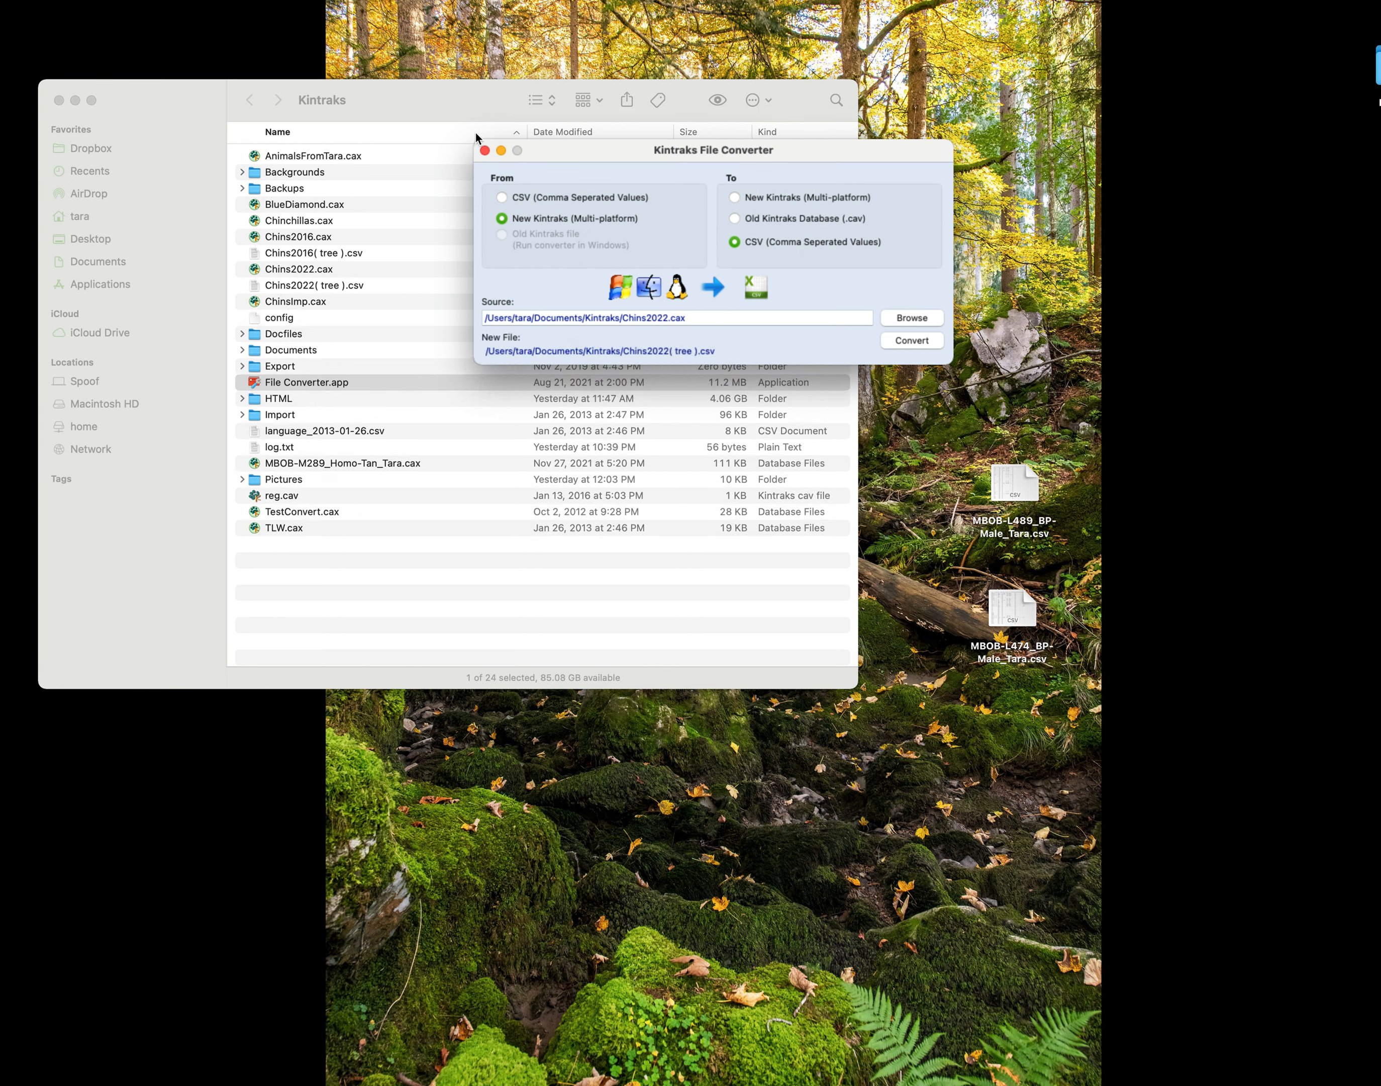
left_click(485, 151)
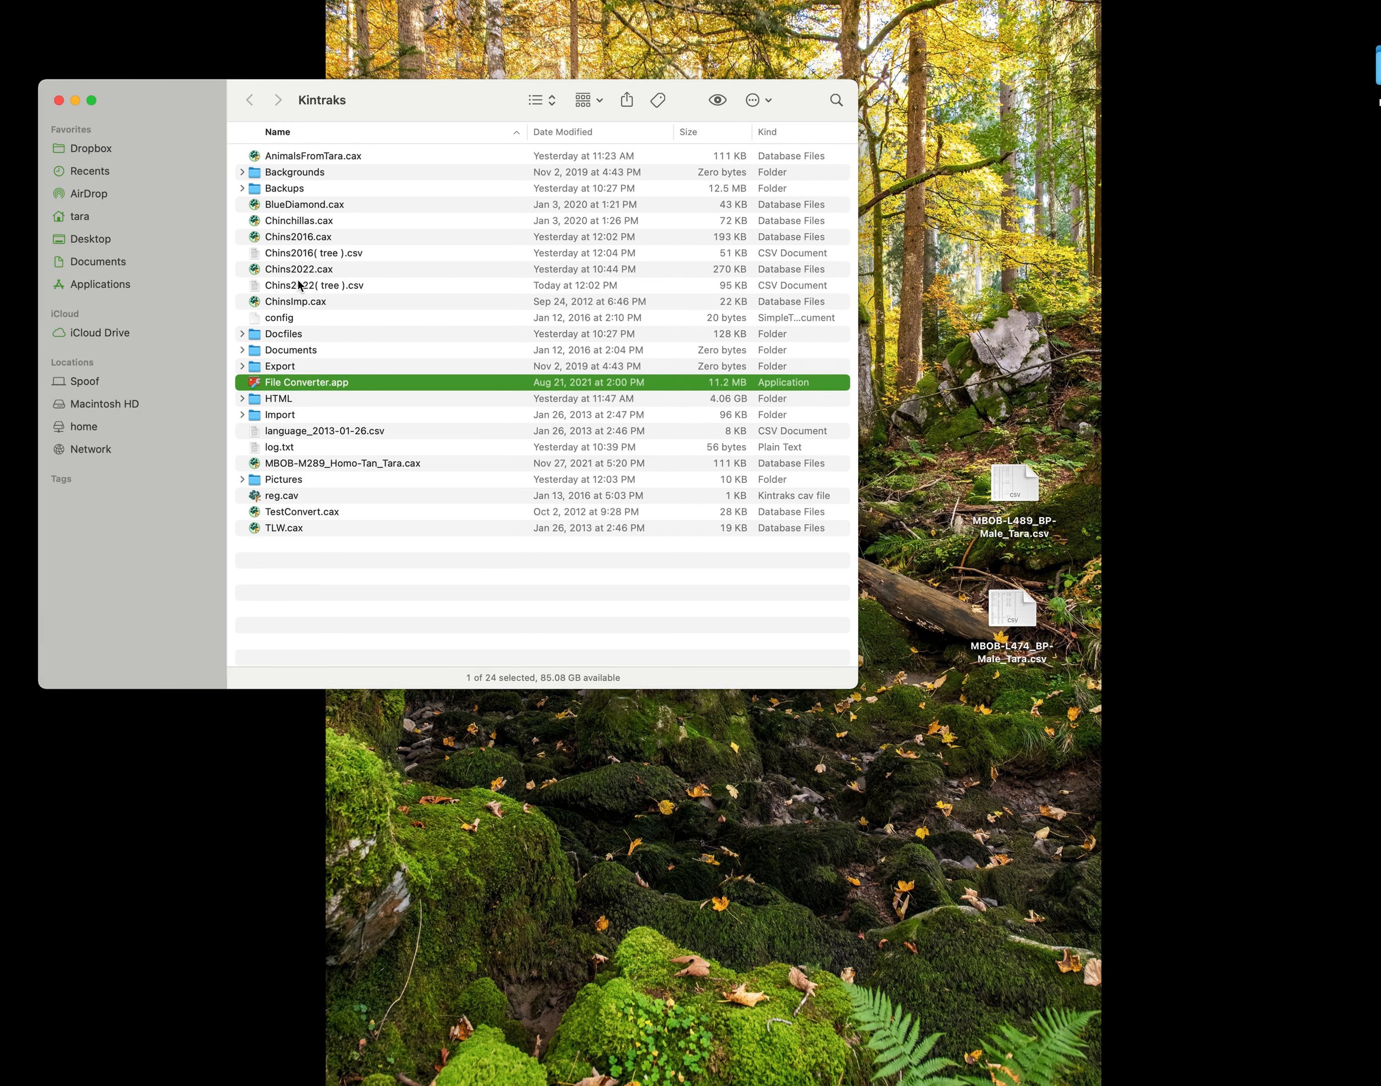
Move Chins2022( tree ).csv from the Kintraks folder to the desktop and open it in OpenOffice as comma-separated UTF-8 text.
left_click(299, 286)
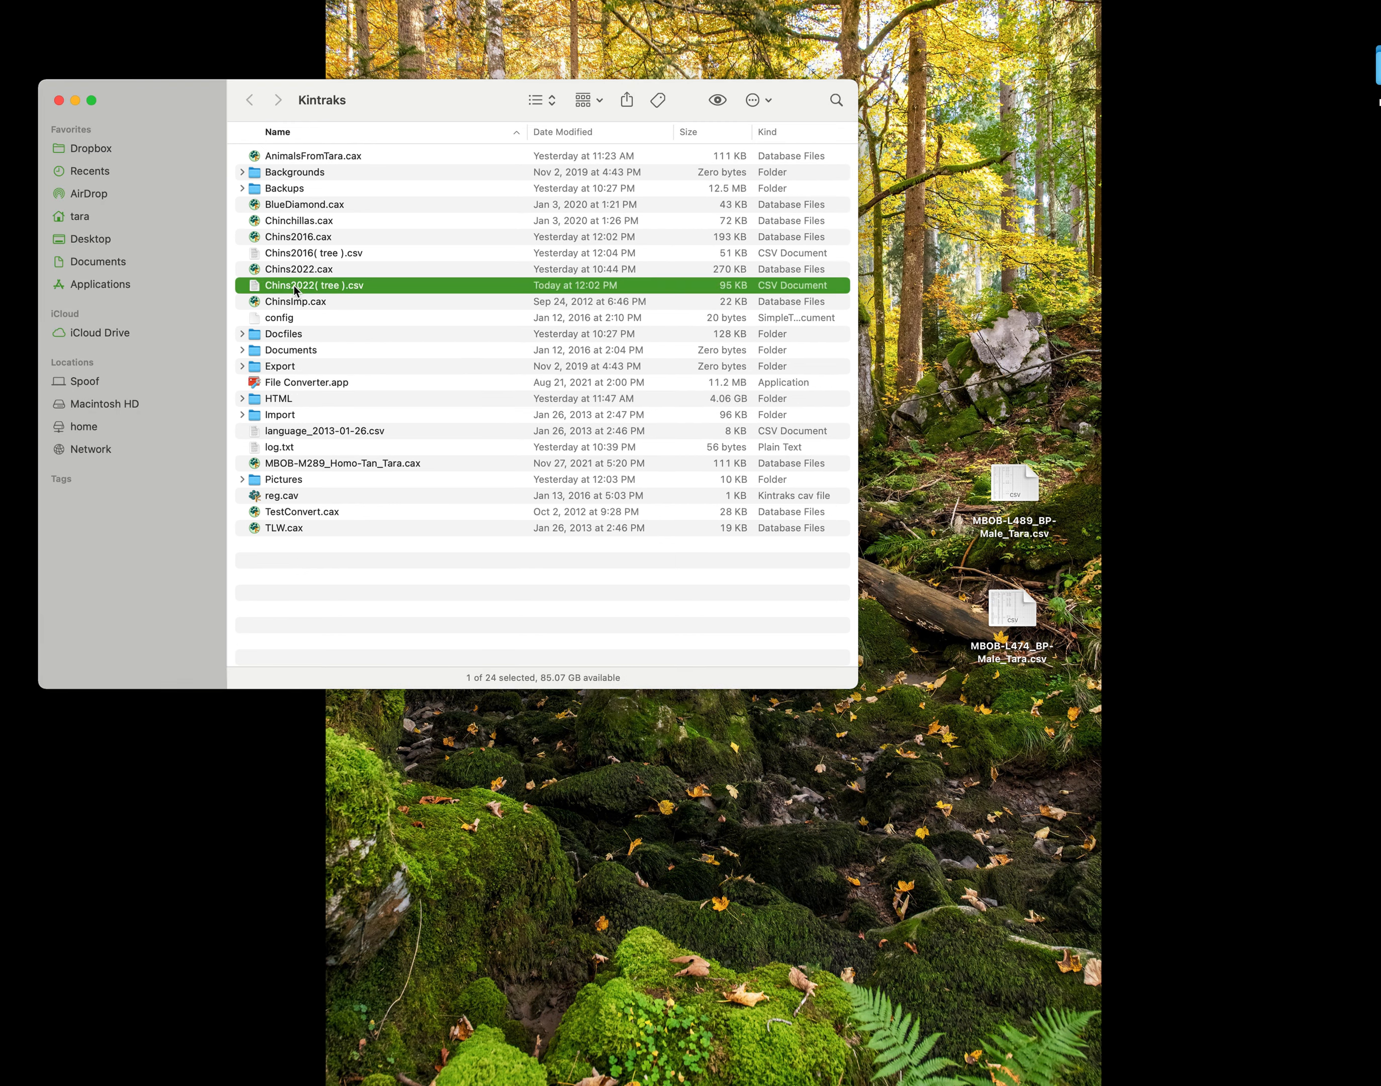
left_click_drag(294, 288, 973, 198)
right_click(980, 127)
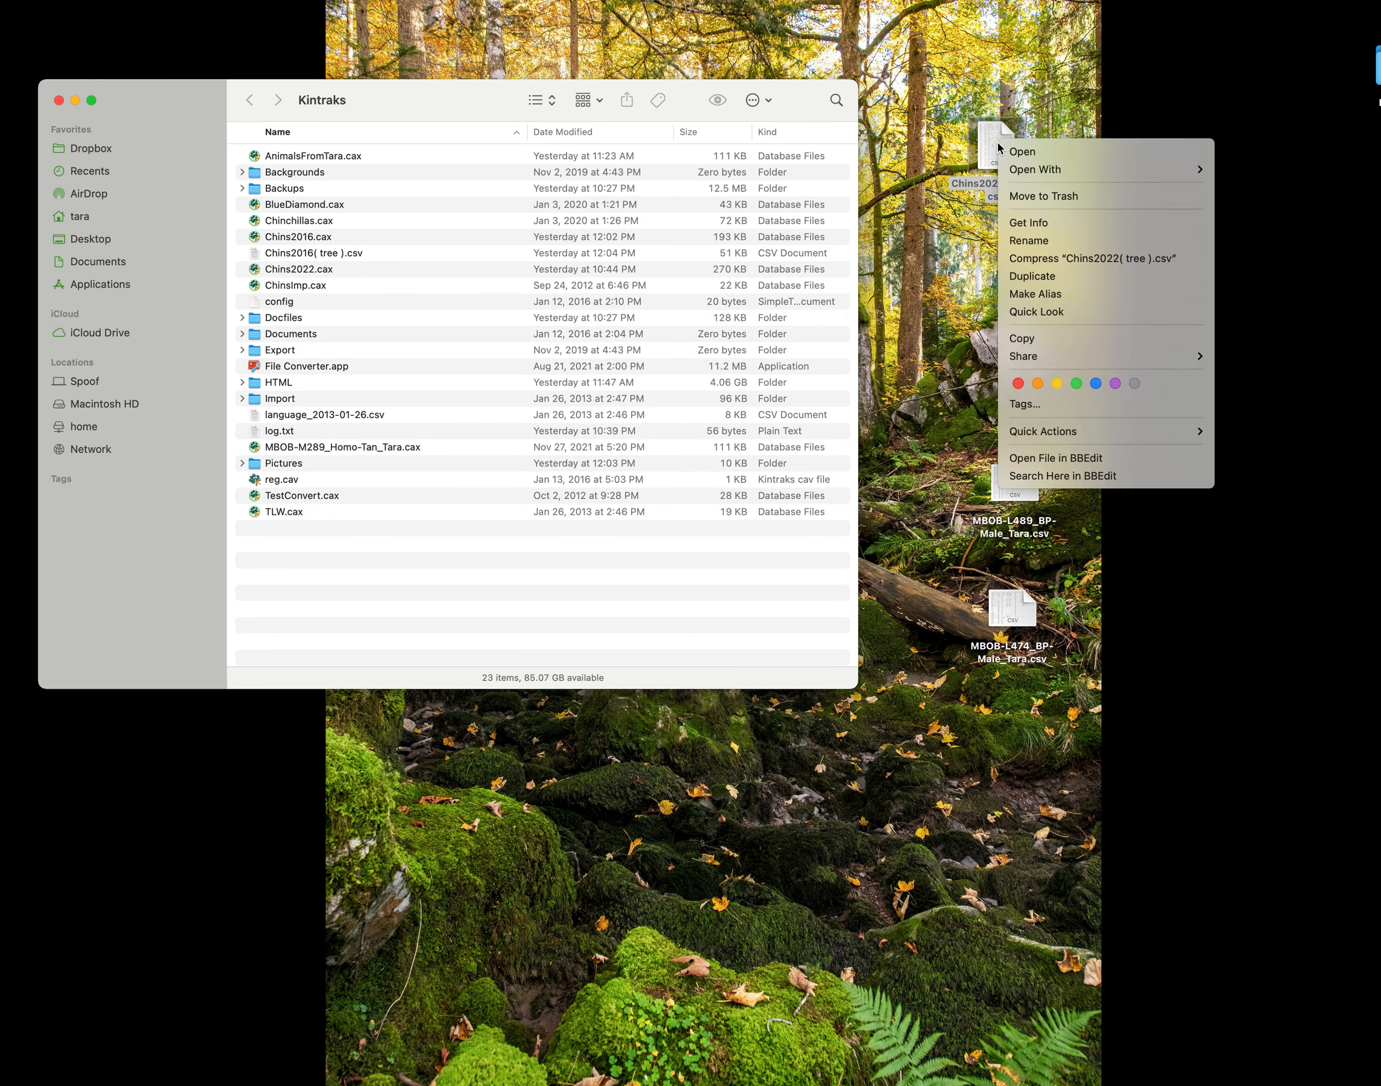
mouse_move(1035, 172)
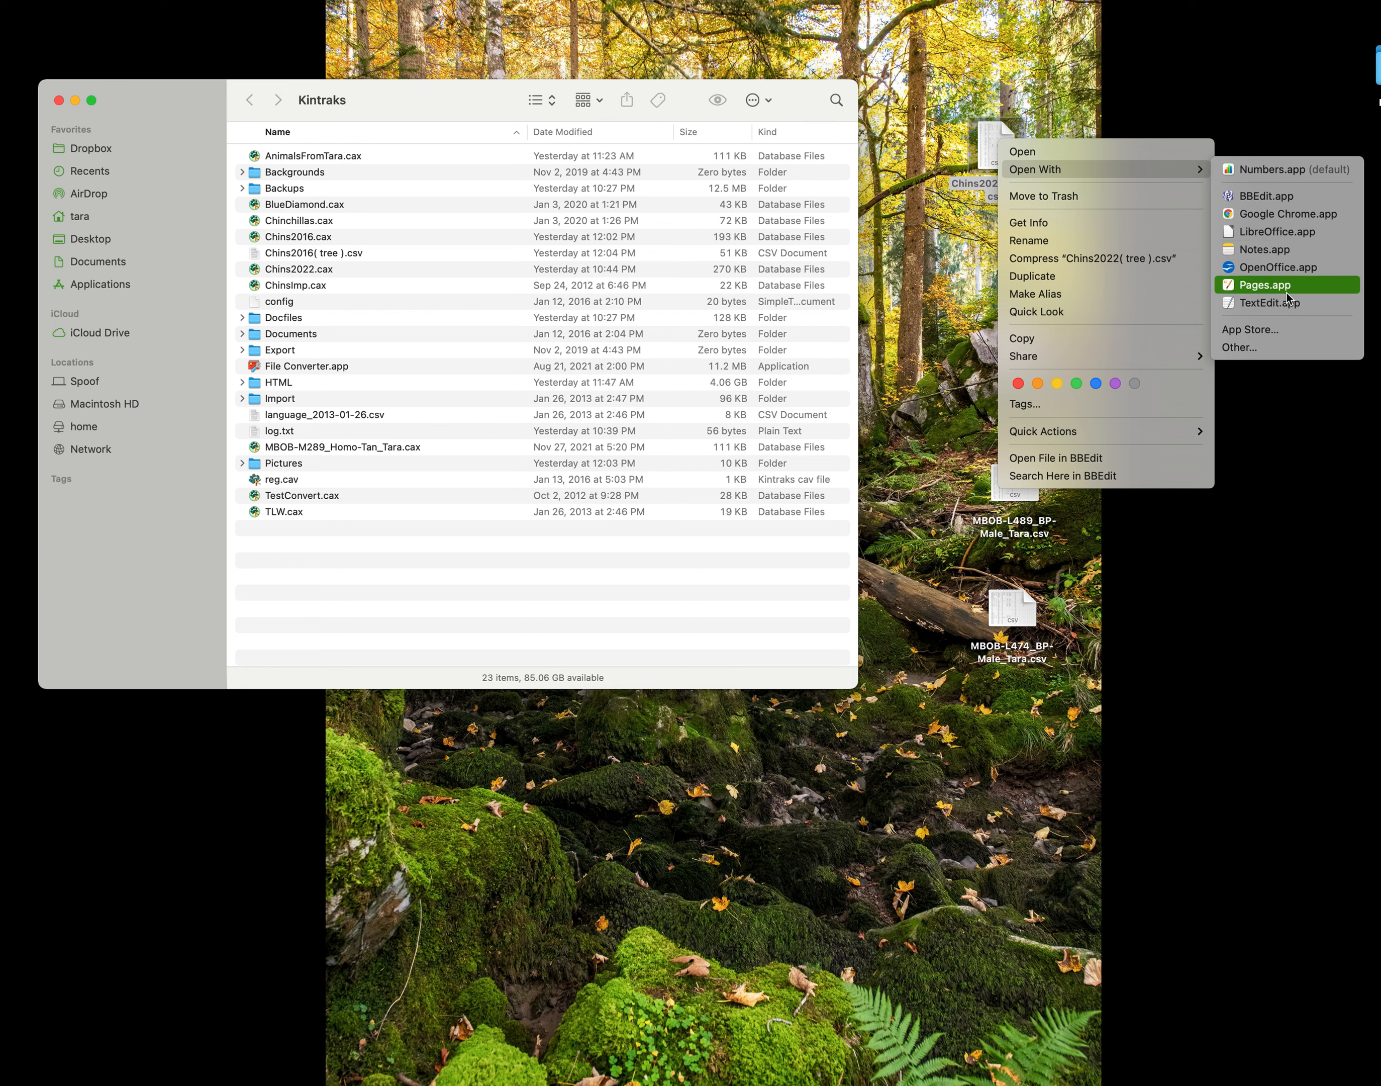
left_click(1289, 275)
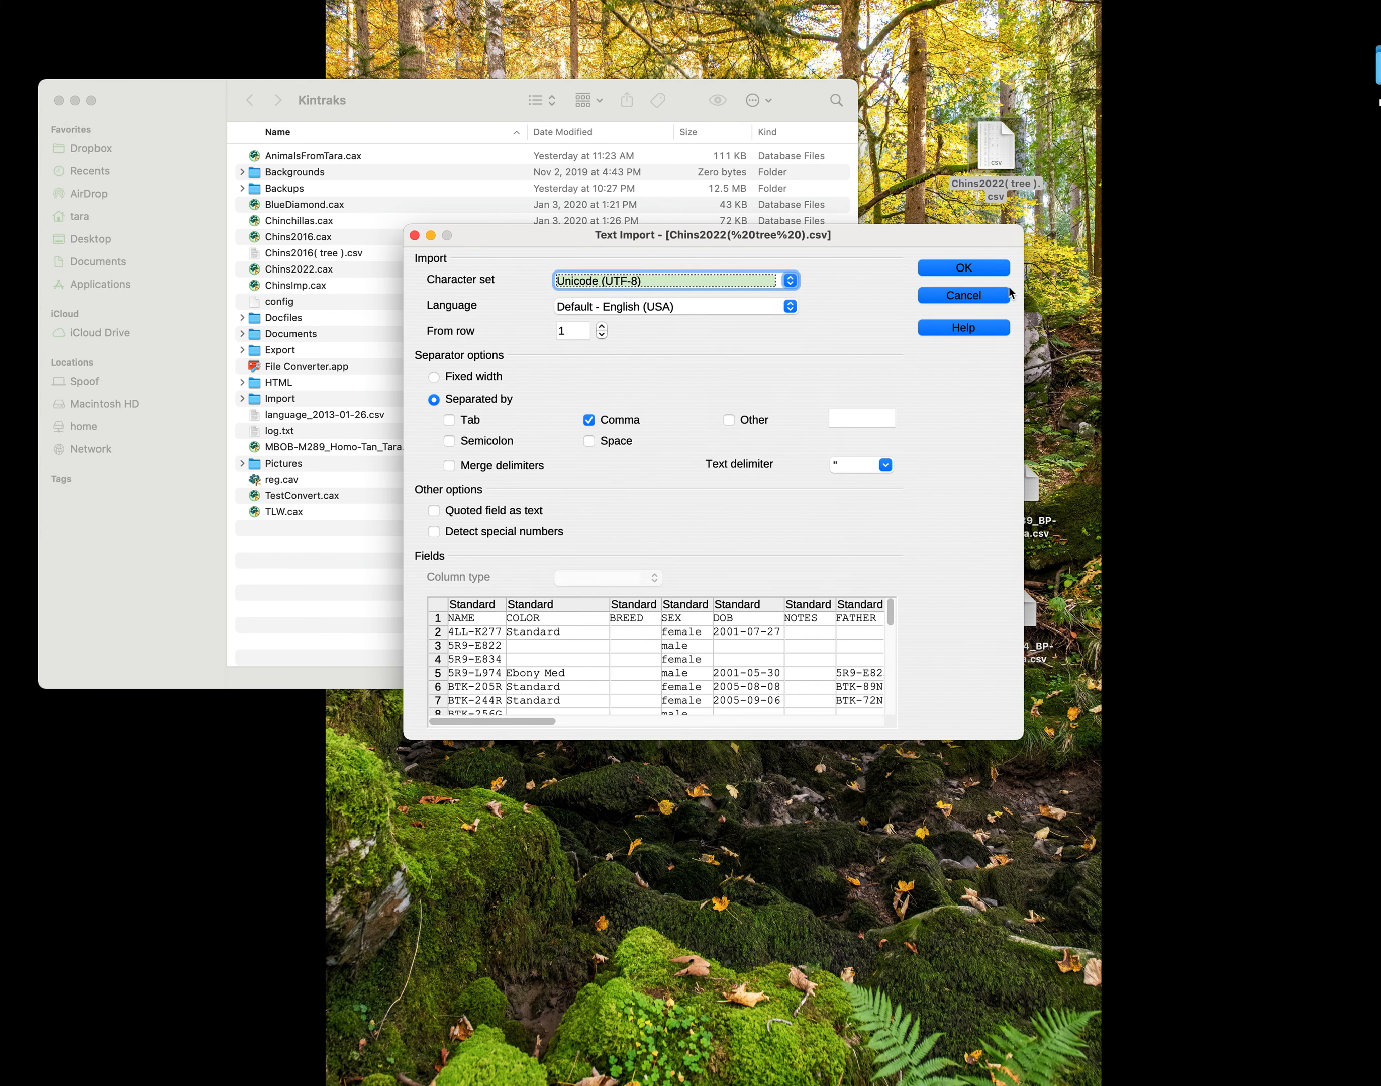
left_click(987, 270)
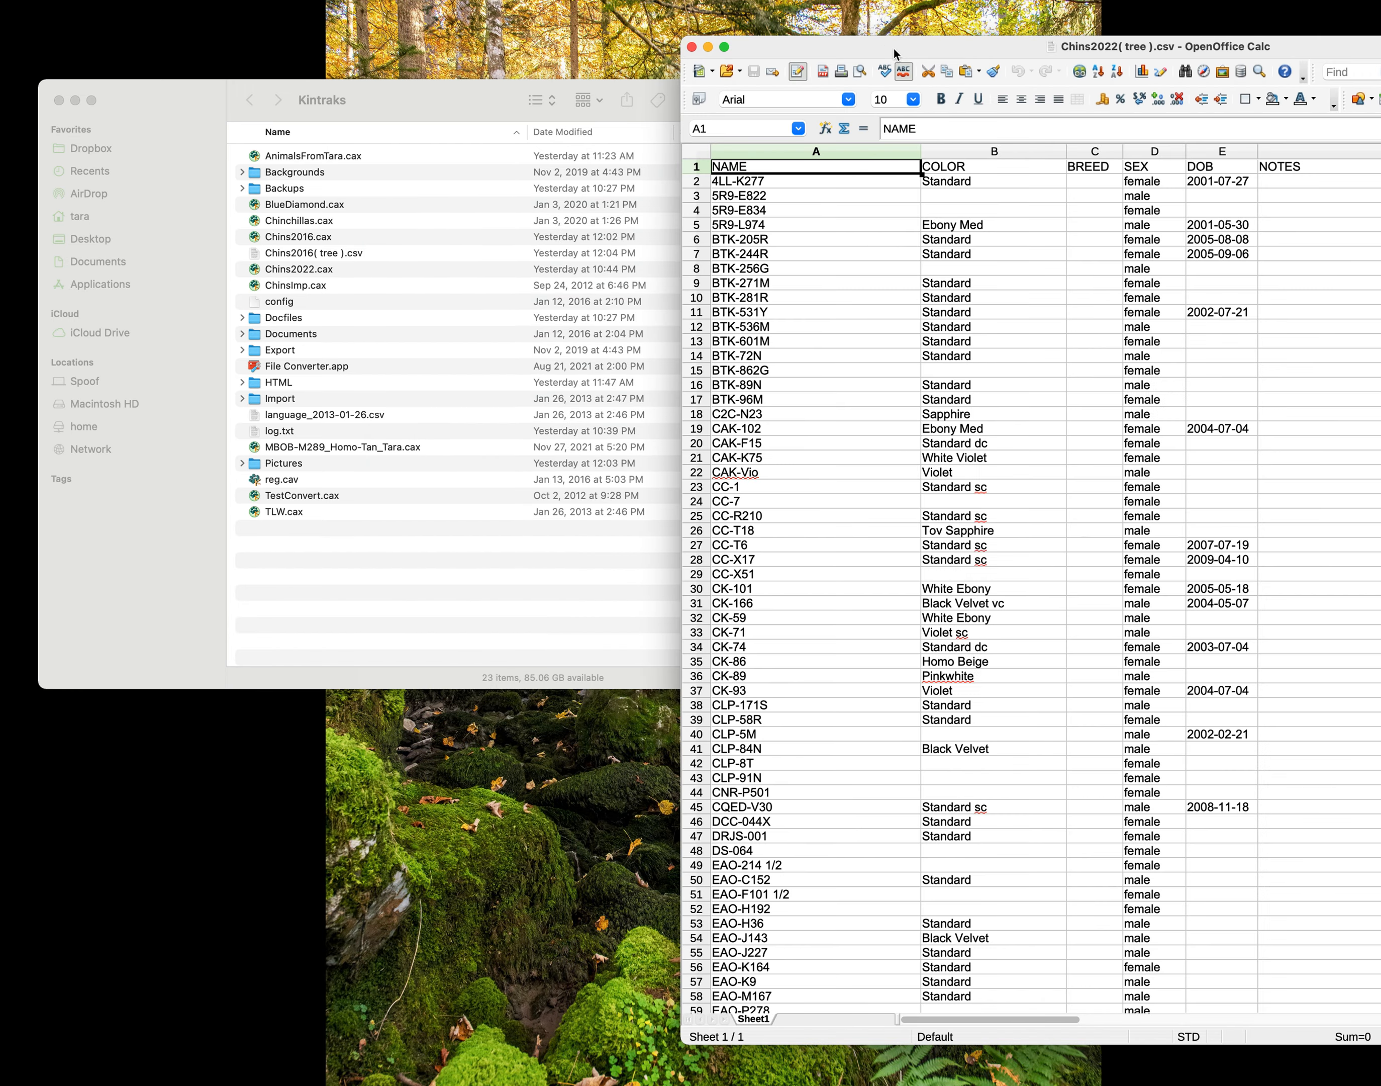
Reposition the spreadsheet window and narrow the NAME, COLOR and BREED columns to about the width of their contents.
left_click_drag(894, 47, 259, 22)
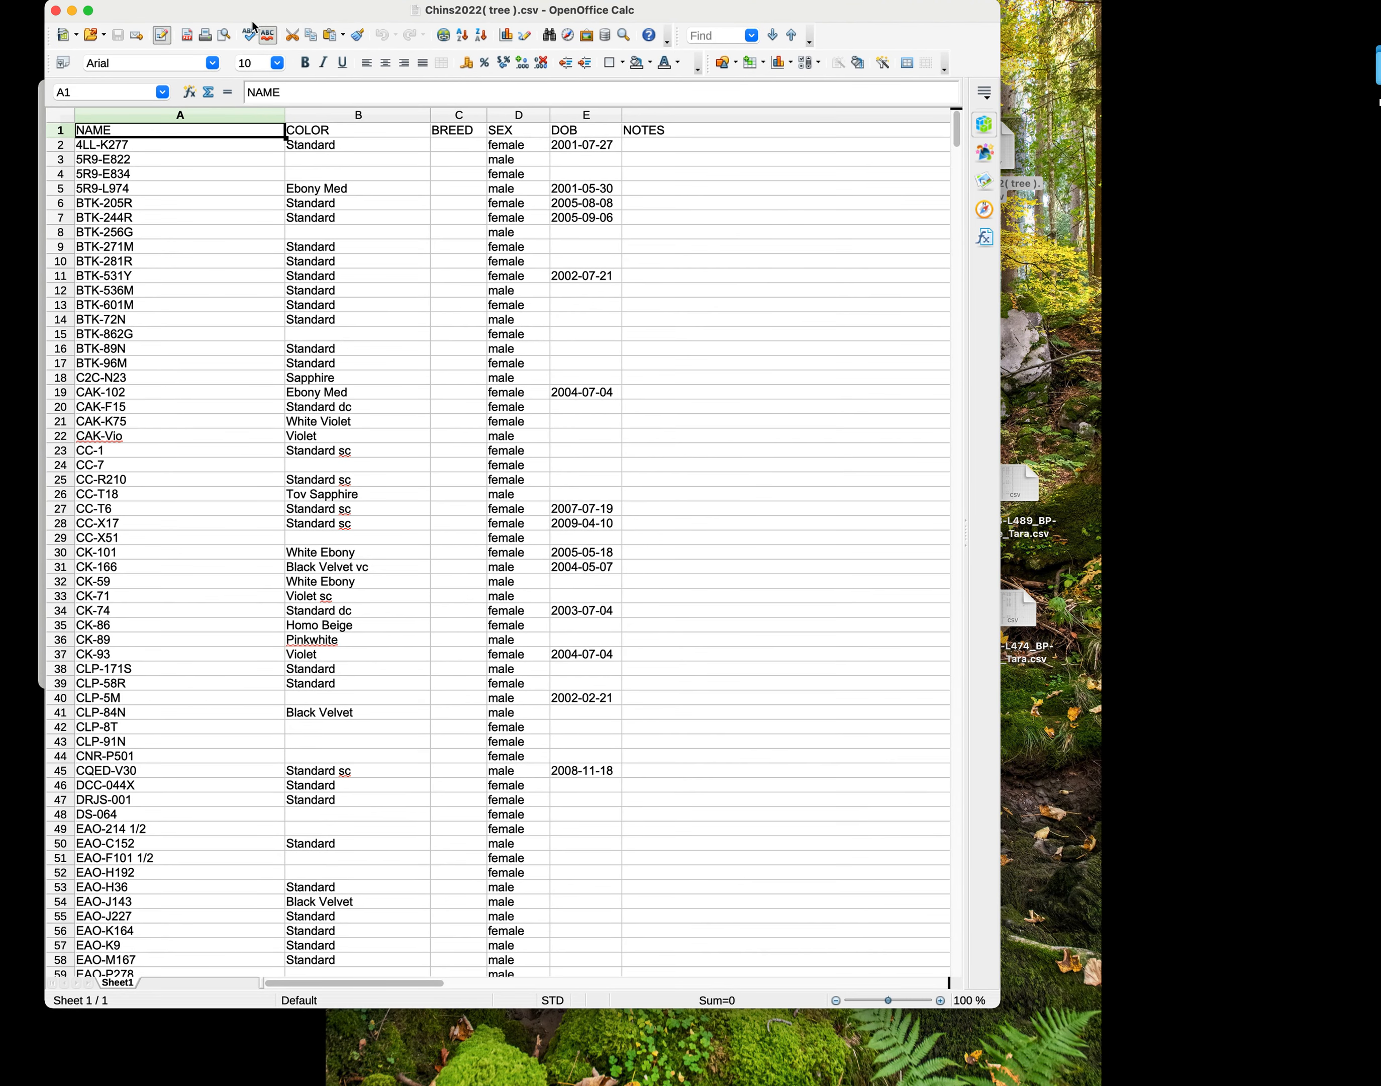
left_click_drag(285, 114, 183, 115)
left_click_drag(328, 114, 269, 116)
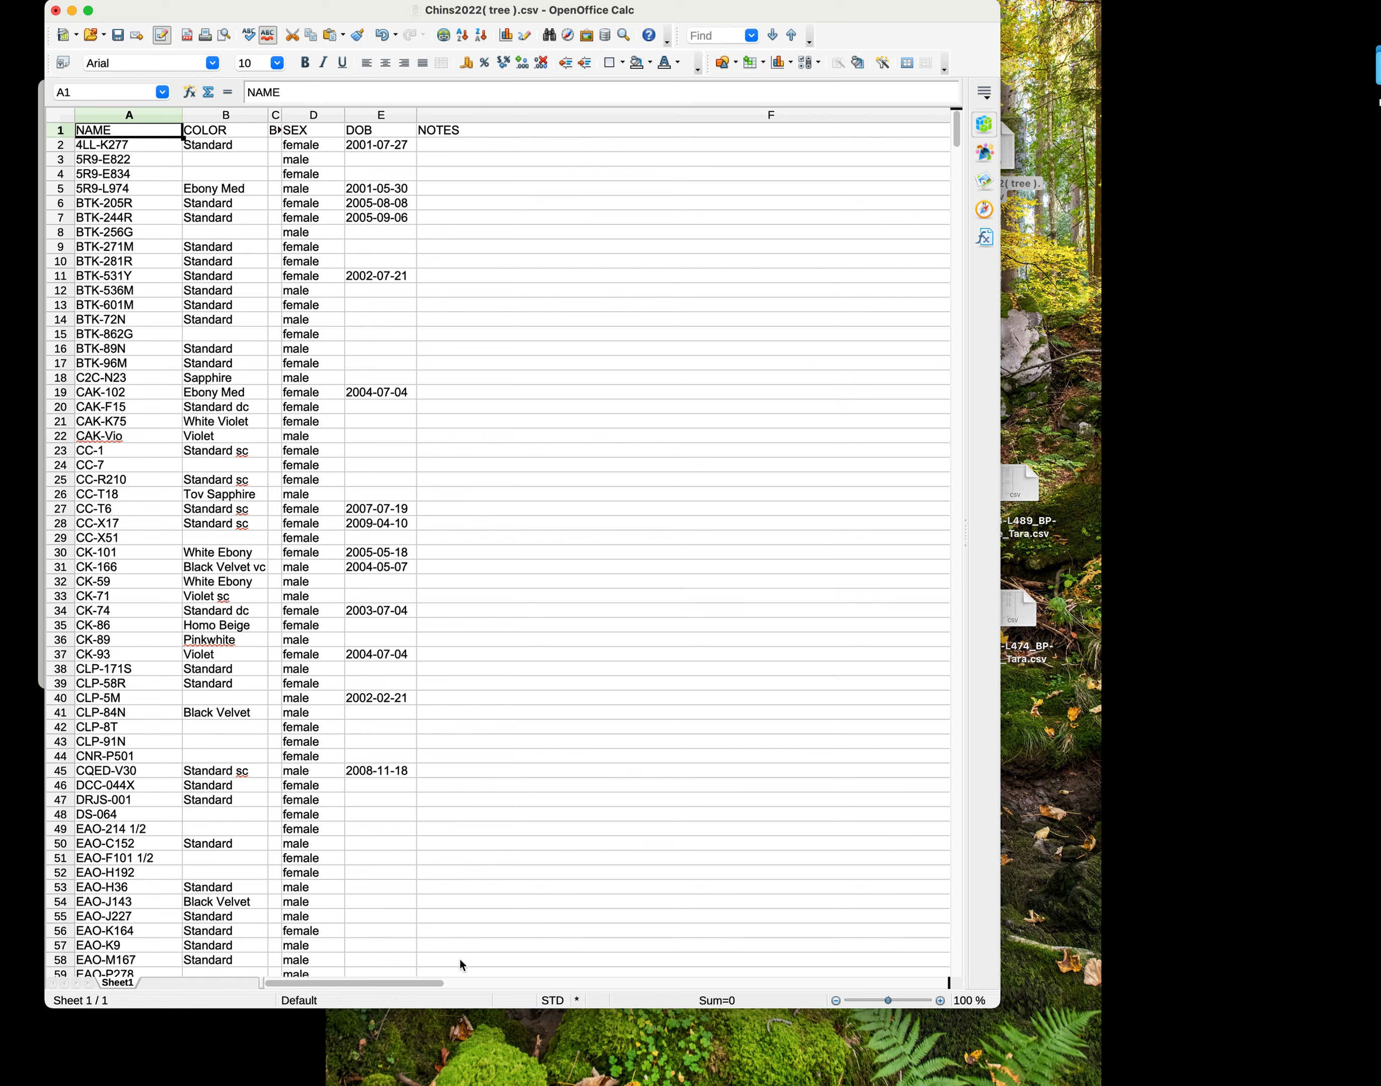
Narrow the NOTES, FATHER and MOTHER columns so that nearly all columns fit in the window.
left_click_drag(434, 984, 641, 985)
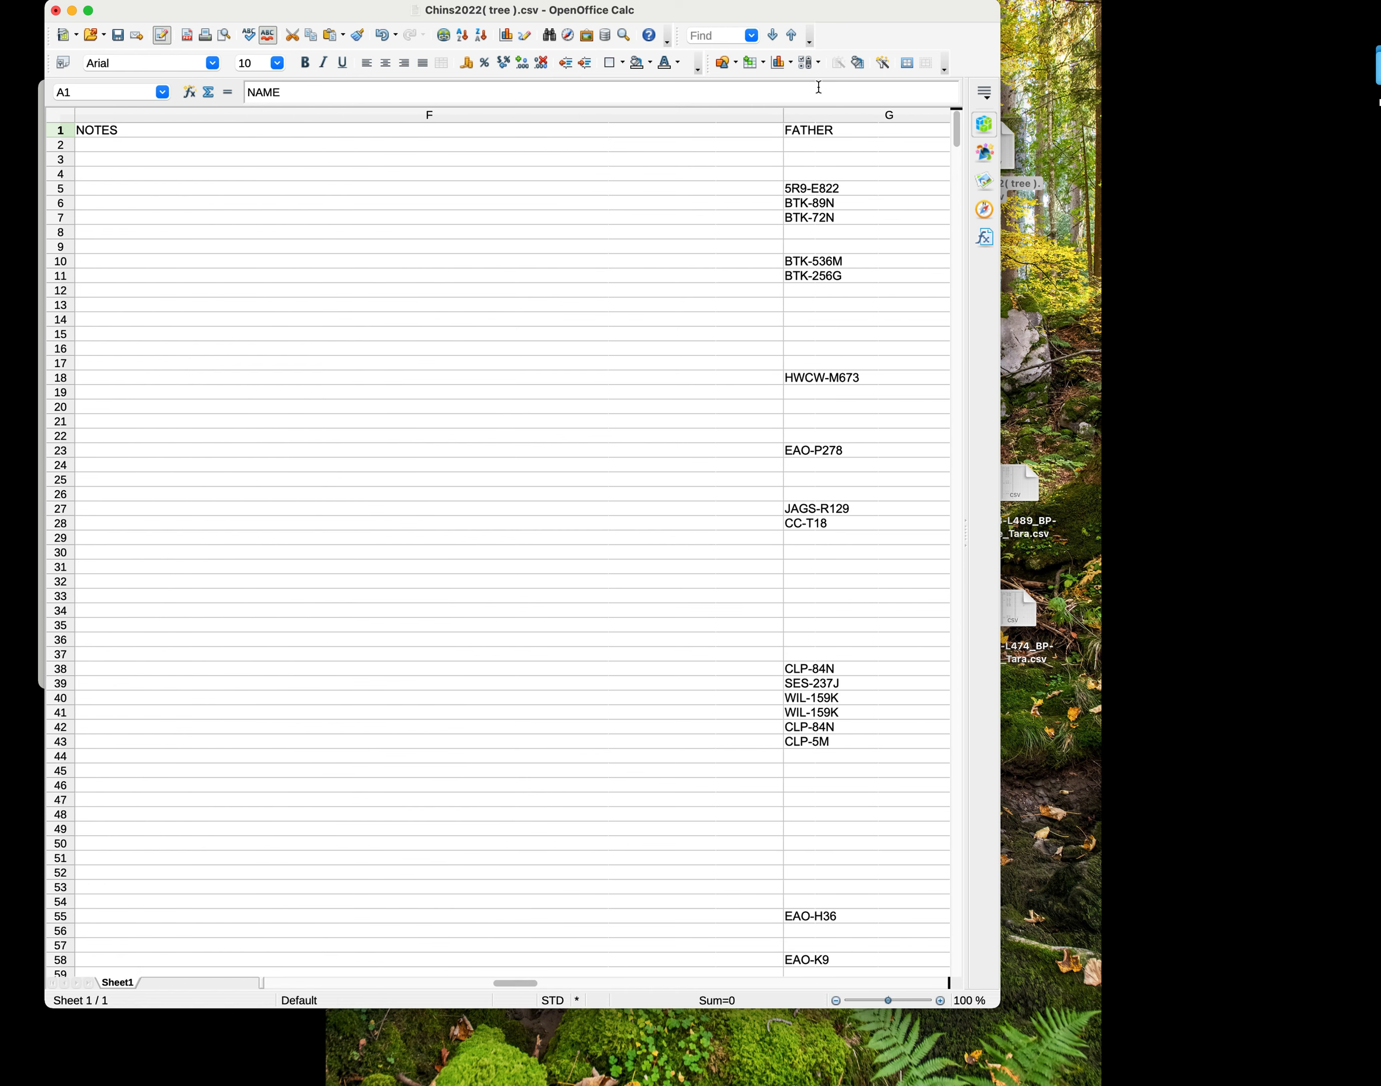
left_click_drag(783, 114, 83, 113)
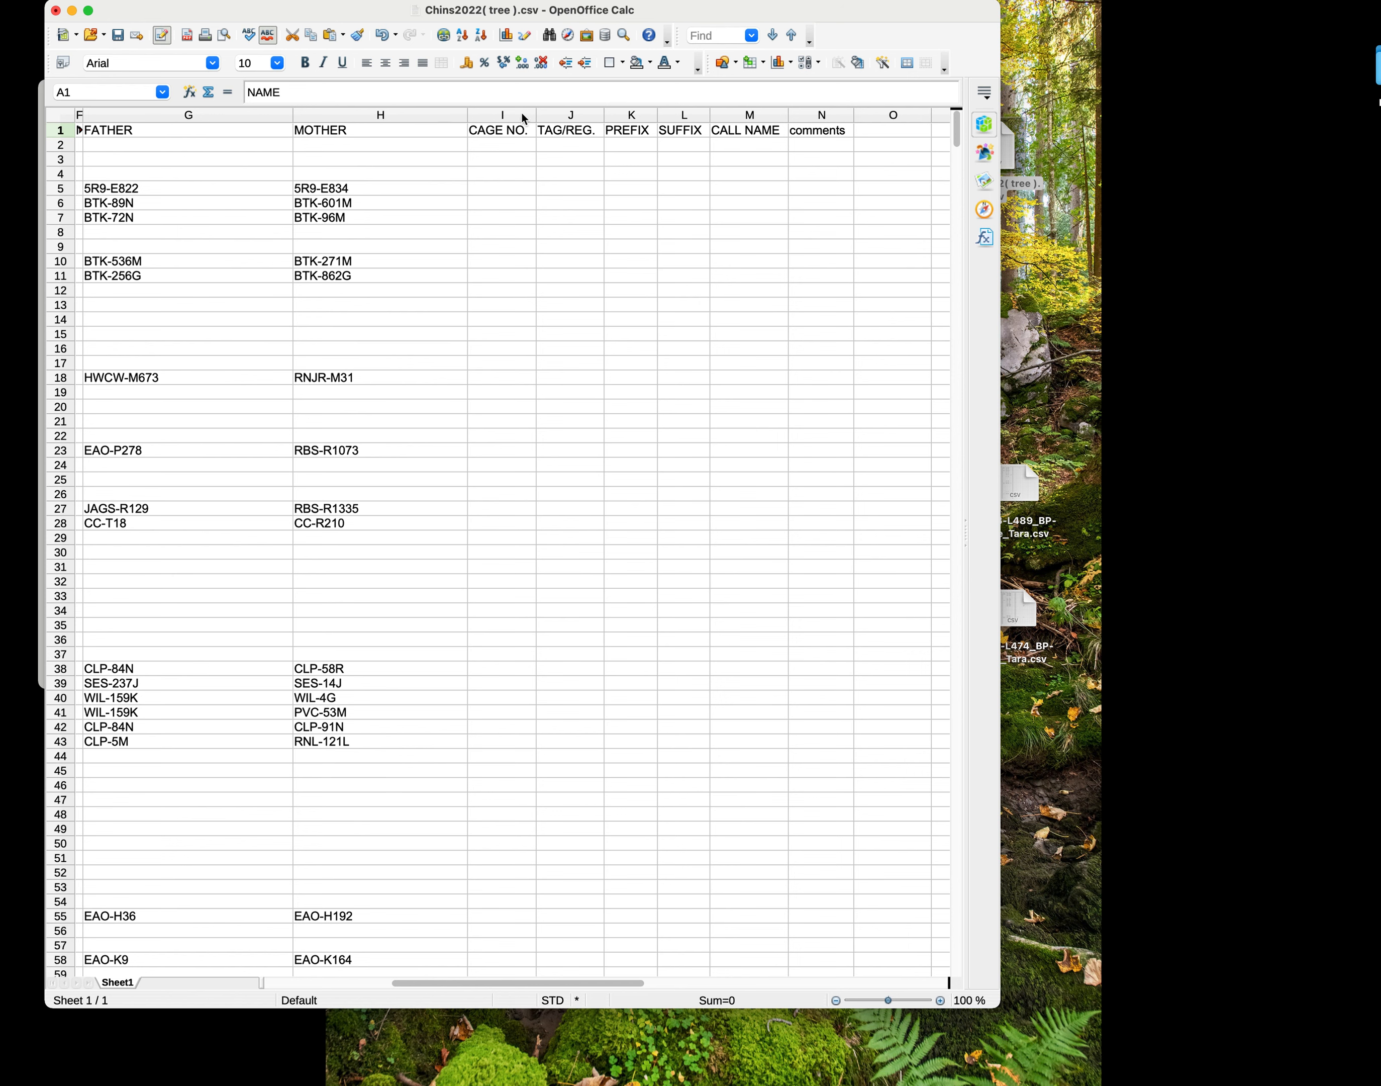
left_click_drag(293, 117, 173, 117)
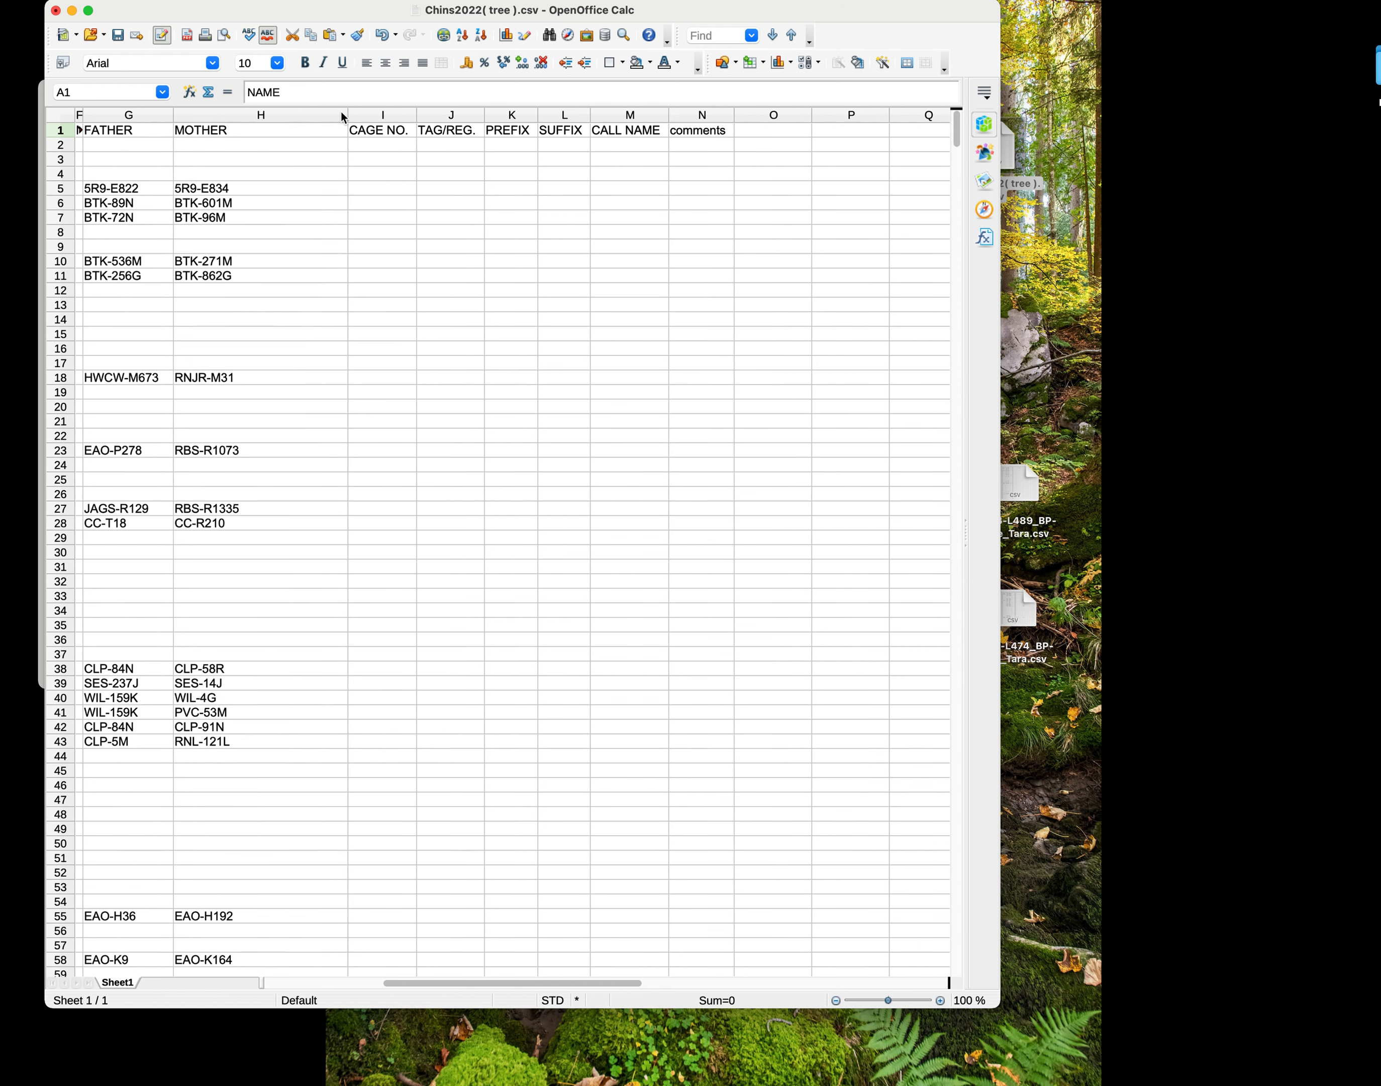
left_click_drag(351, 122, 262, 117)
left_click_drag(569, 981, 156, 949)
left_click_drag(424, 115, 441, 115)
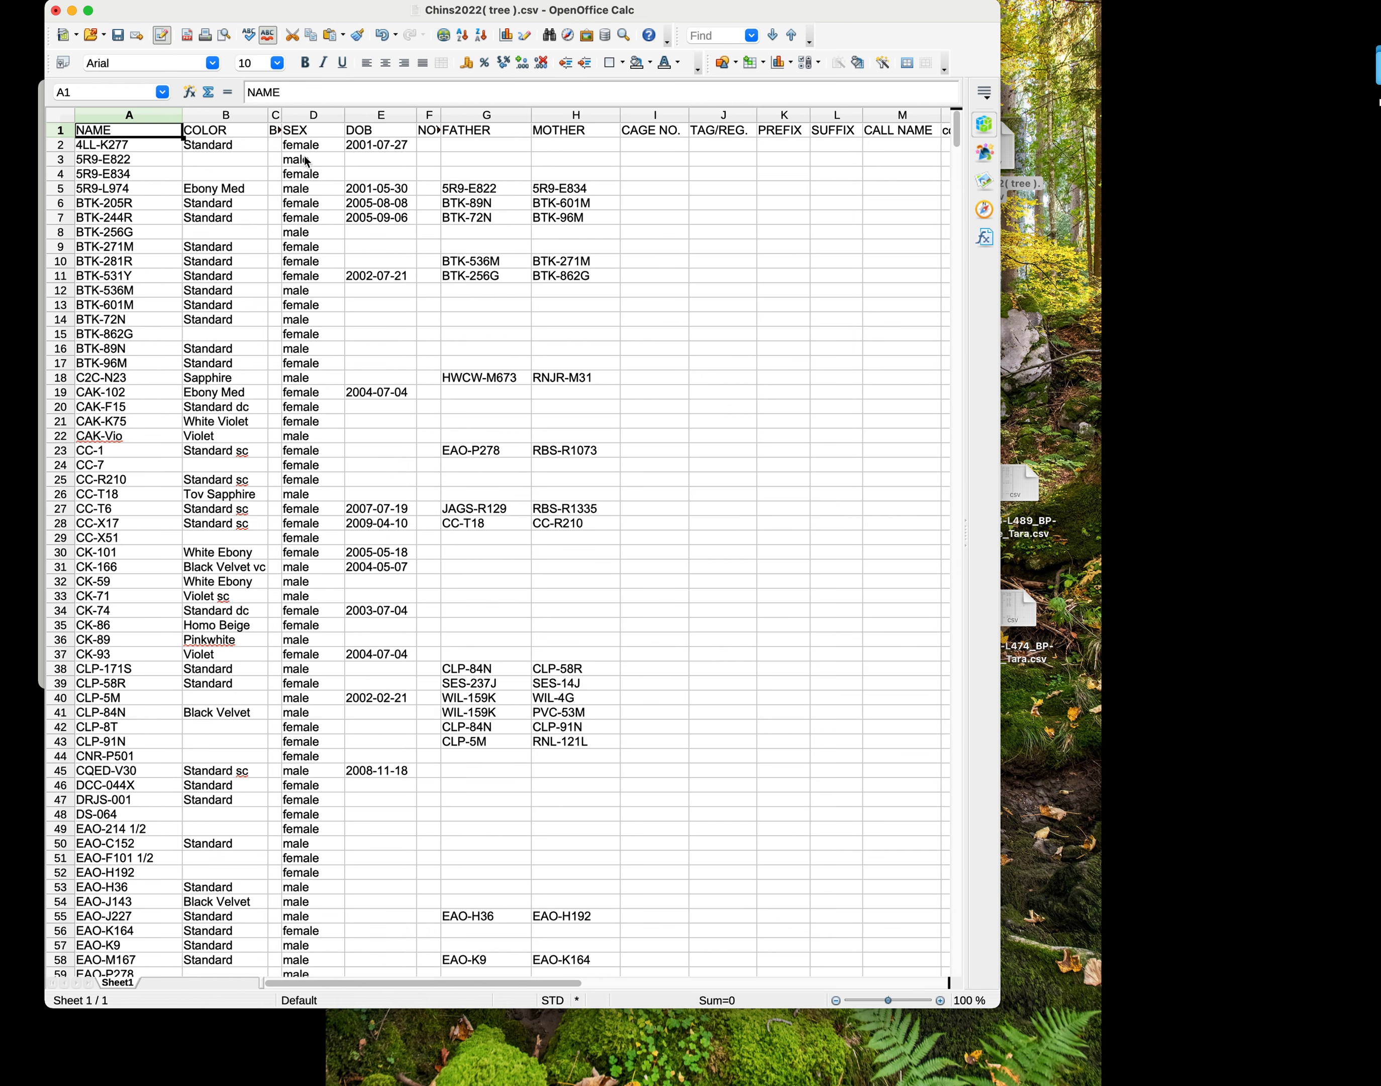
Check the Chins2022 list down to its last record, then open the desktop's MBOB-L489 CSV file in OpenOffice as comma-separated text.
scroll(189, 320, "down", 16)
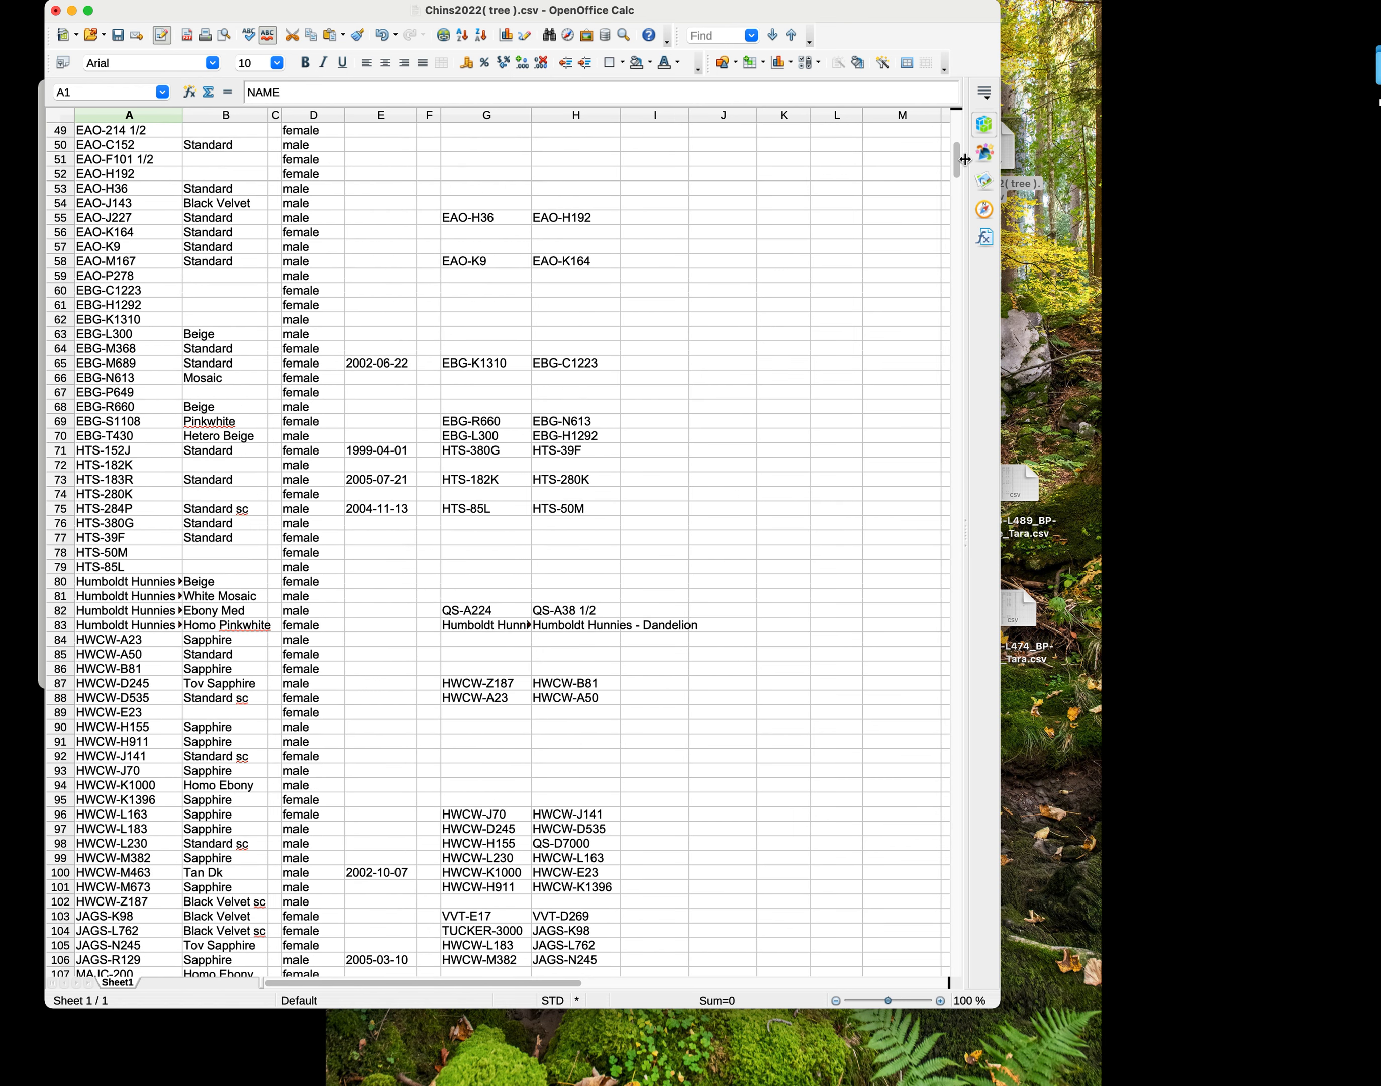
left_click_drag(961, 165, 929, 932)
right_click(1042, 492)
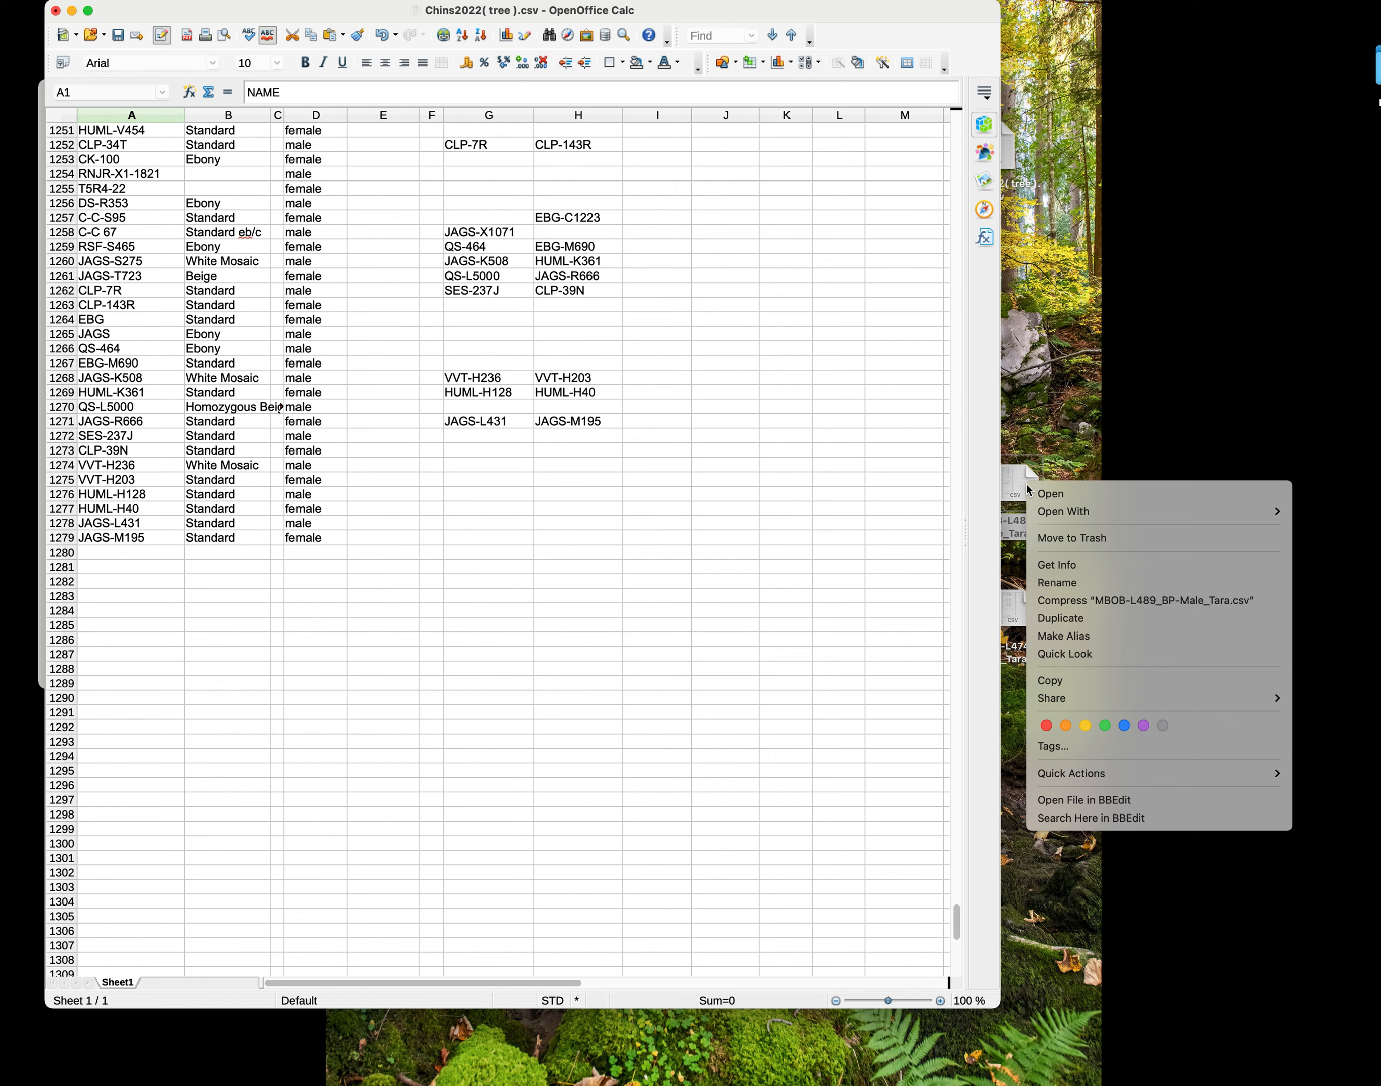
mouse_move(1048, 514)
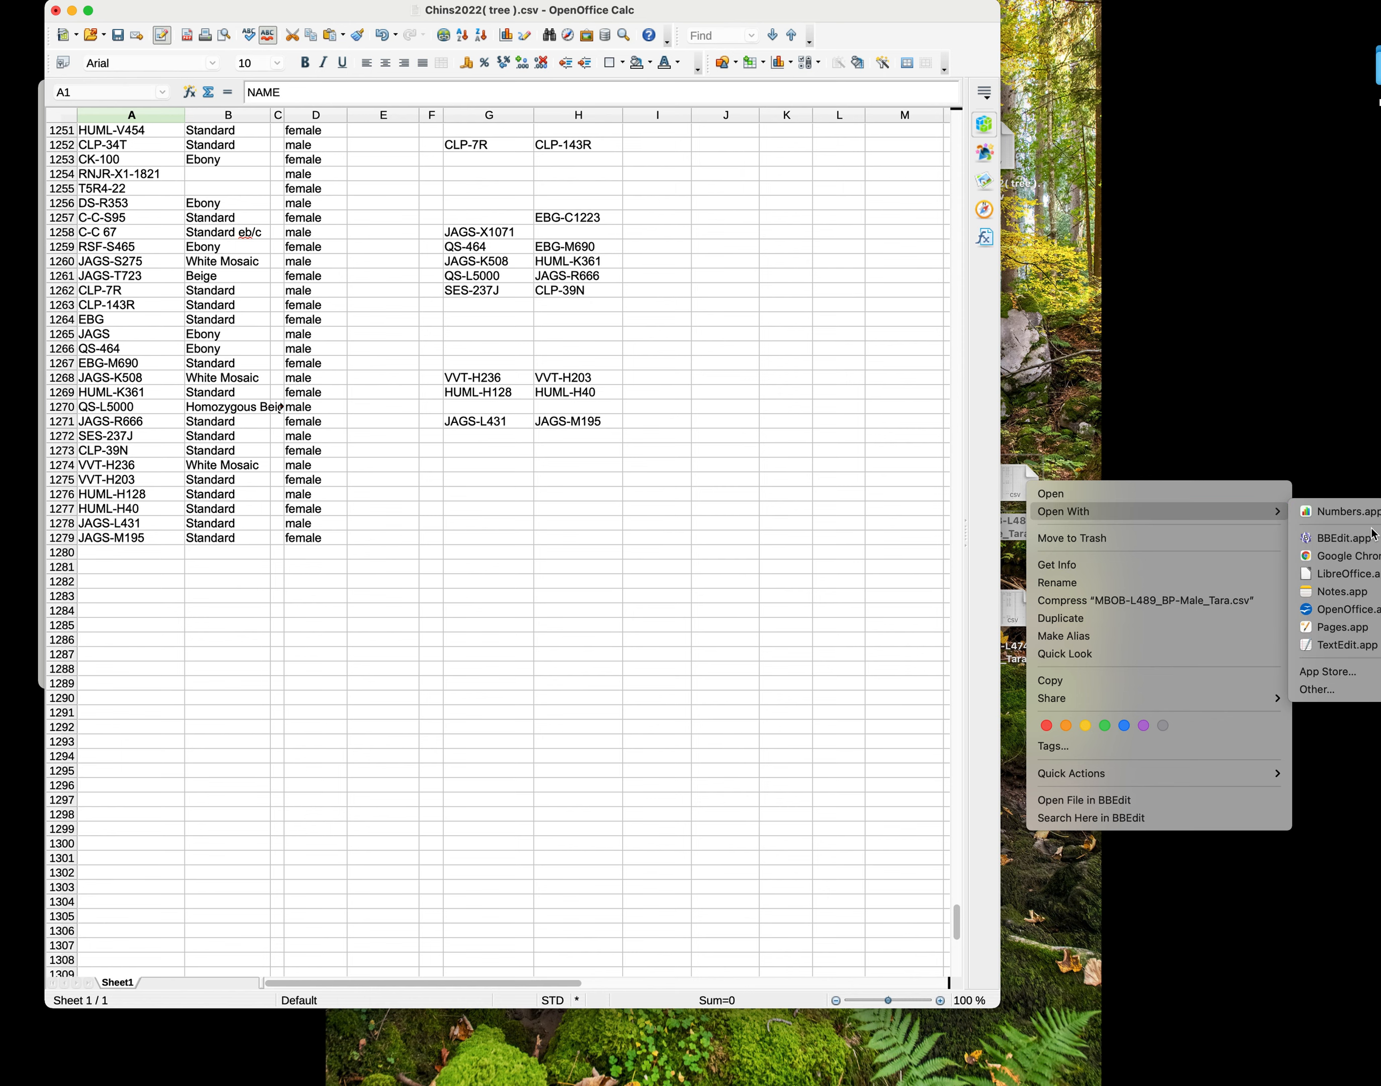
left_click(1365, 611)
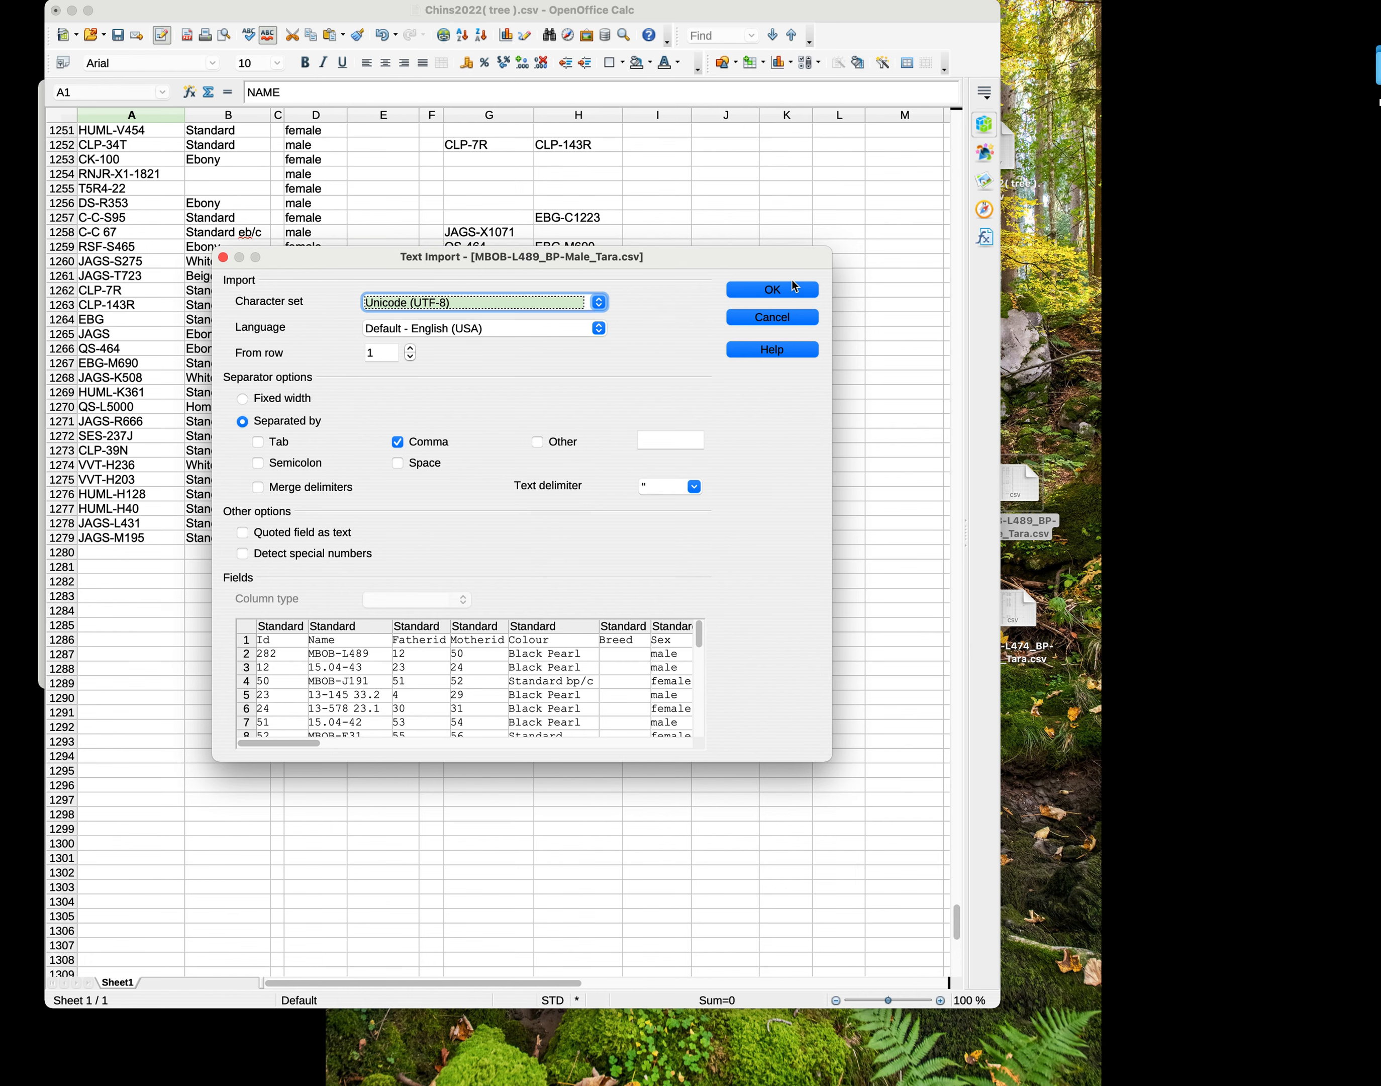
left_click(772, 291)
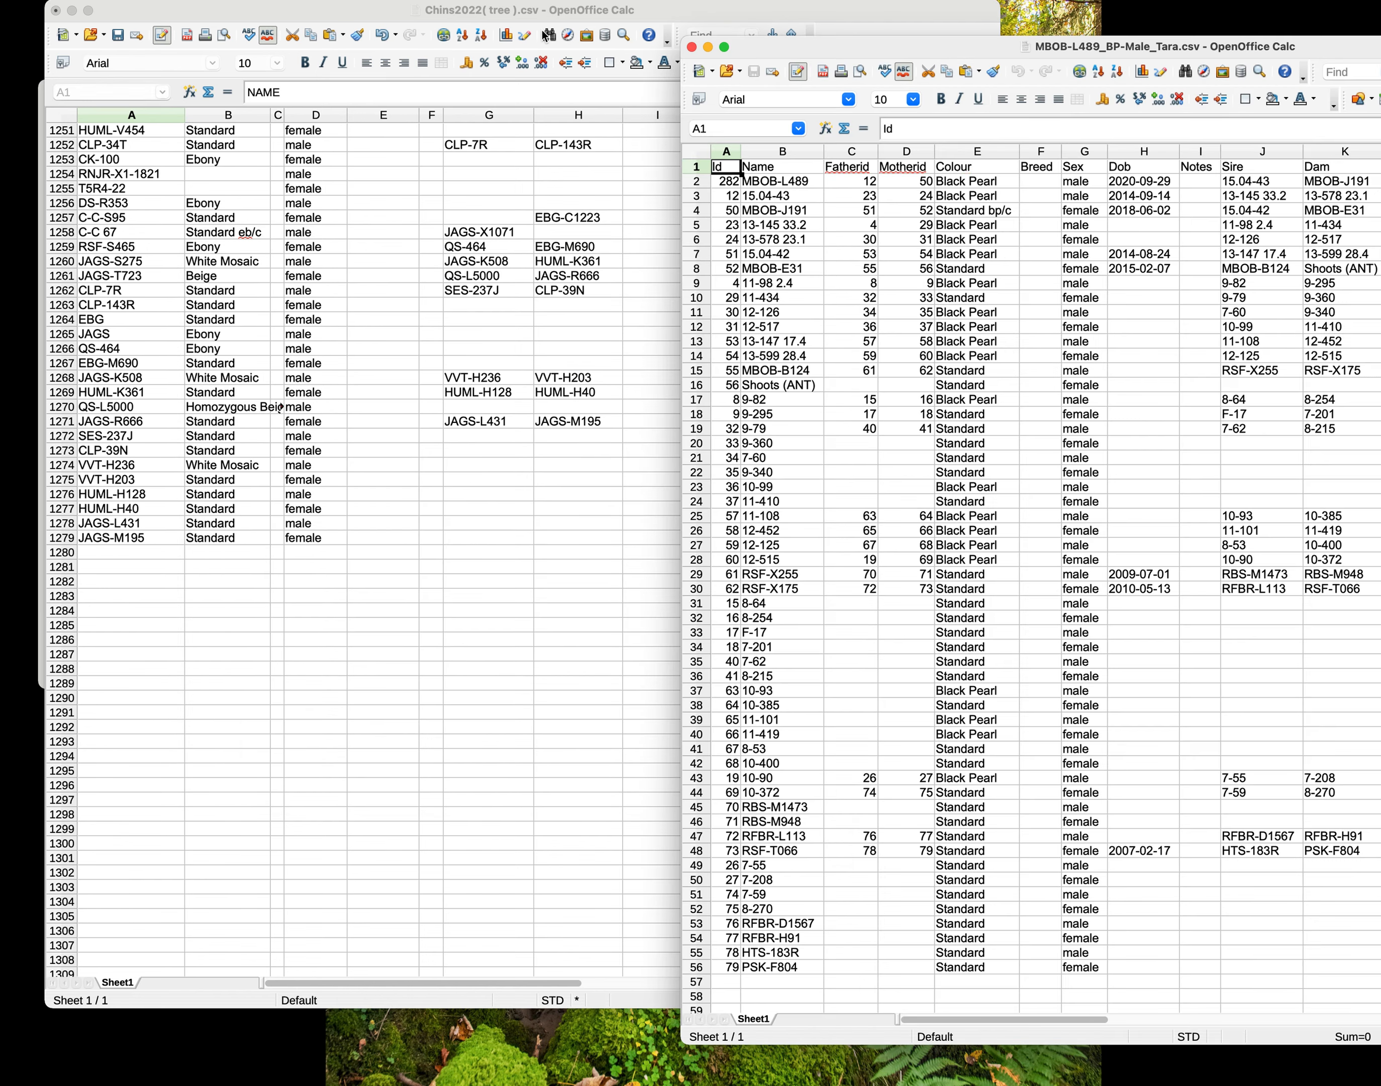
Shrink the Chins2022 spreadsheet window and arrange it side by side with the MBOB-L489 spreadsheet.
left_click(546, 29)
left_click_drag(994, 1007, 676, 985)
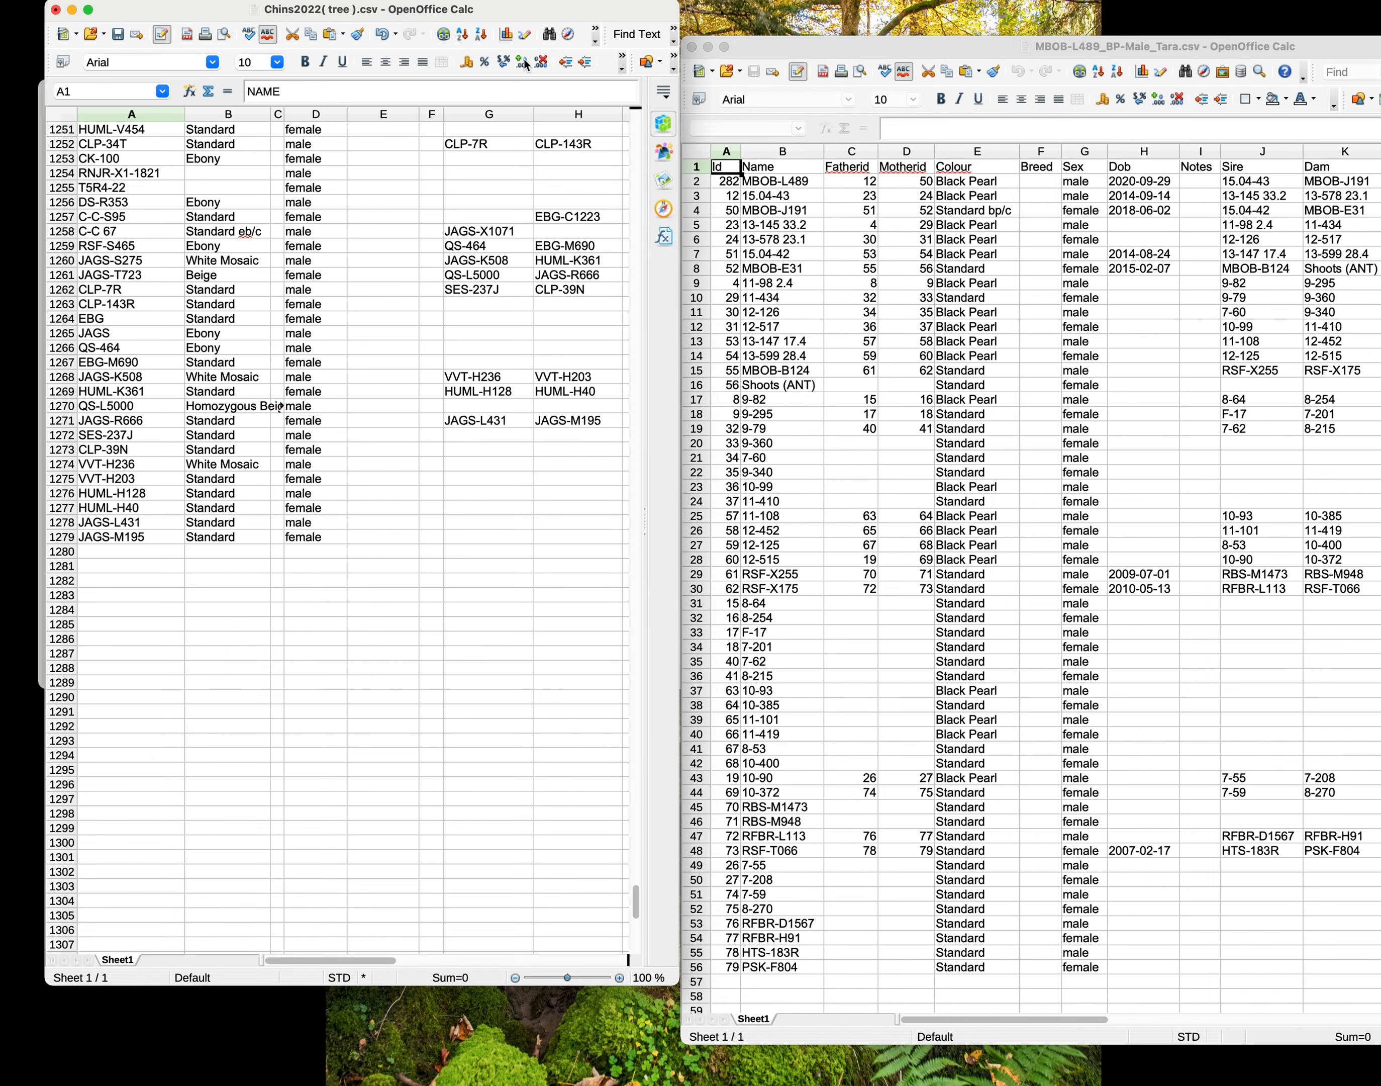
left_click_drag(440, 15, 408, 40)
left_click_drag(802, 50, 768, 50)
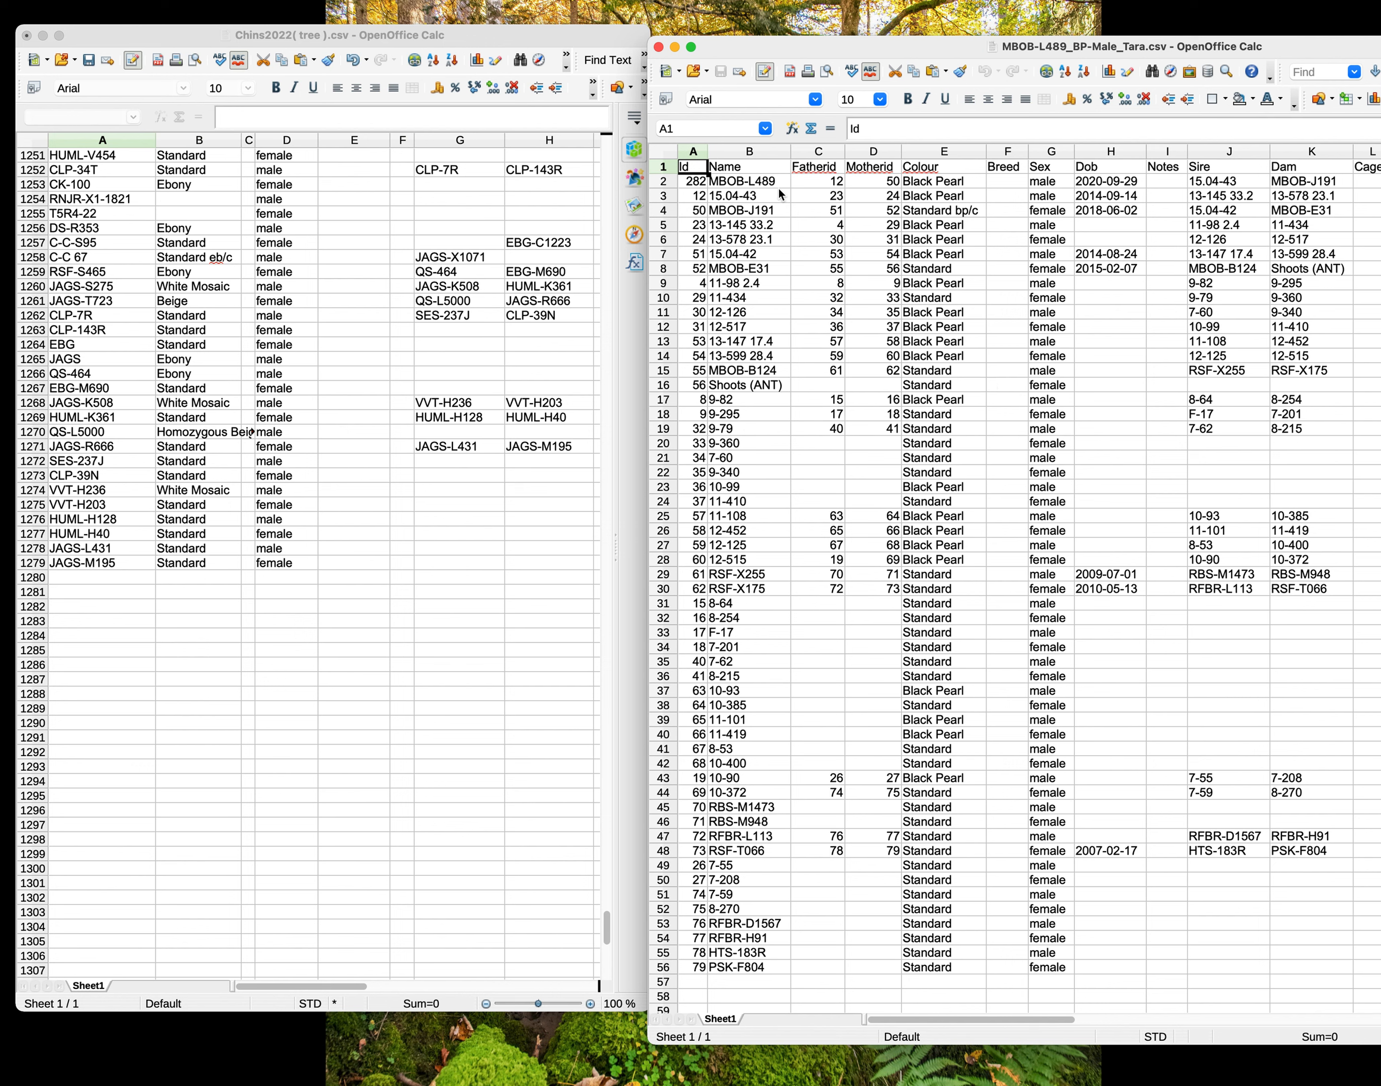
Copy all the animal names from the MBOB-L489 sheet (B2:B56) into the Chins2022 name column, starting at A1280.
left_click_drag(758, 181, 735, 969)
key("super+c")
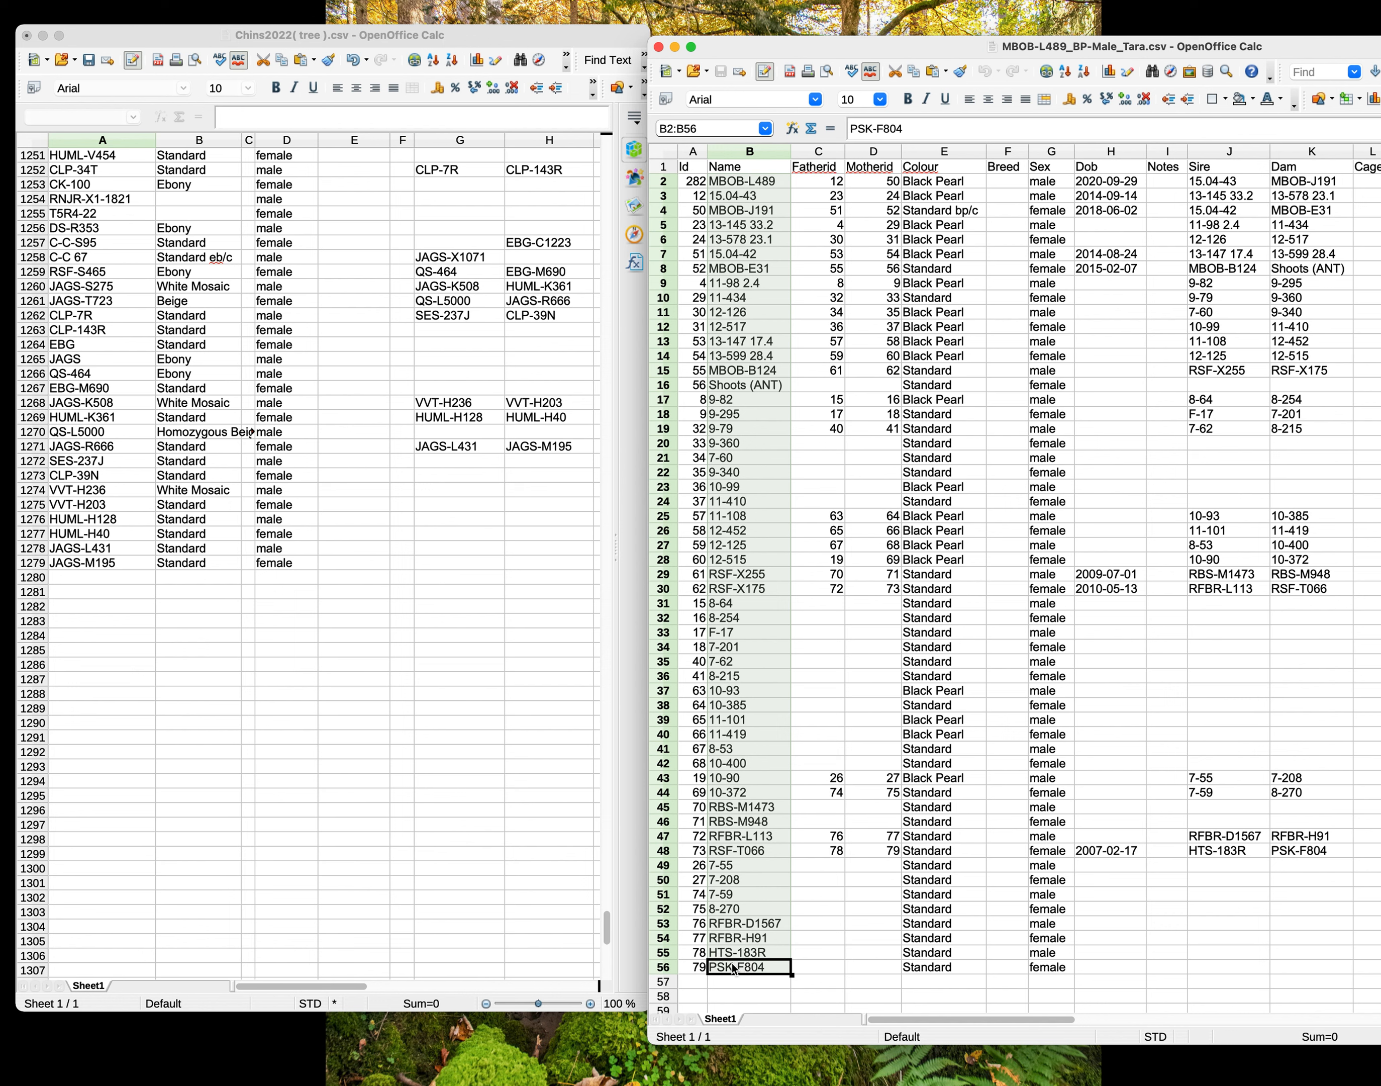
left_click(129, 580)
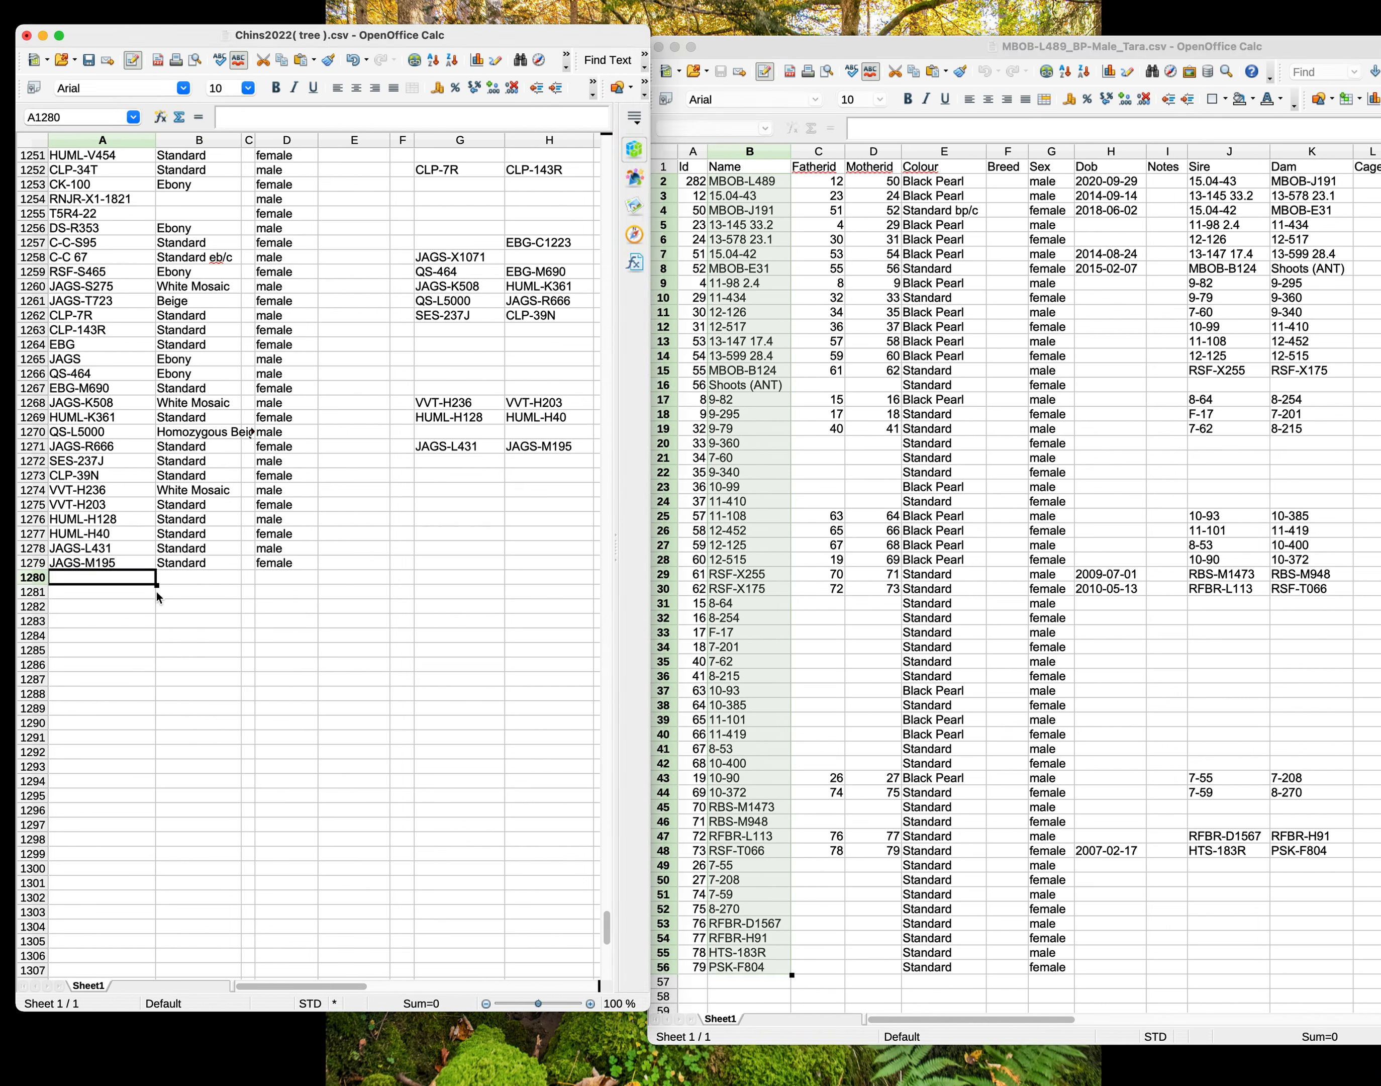
key("super+v")
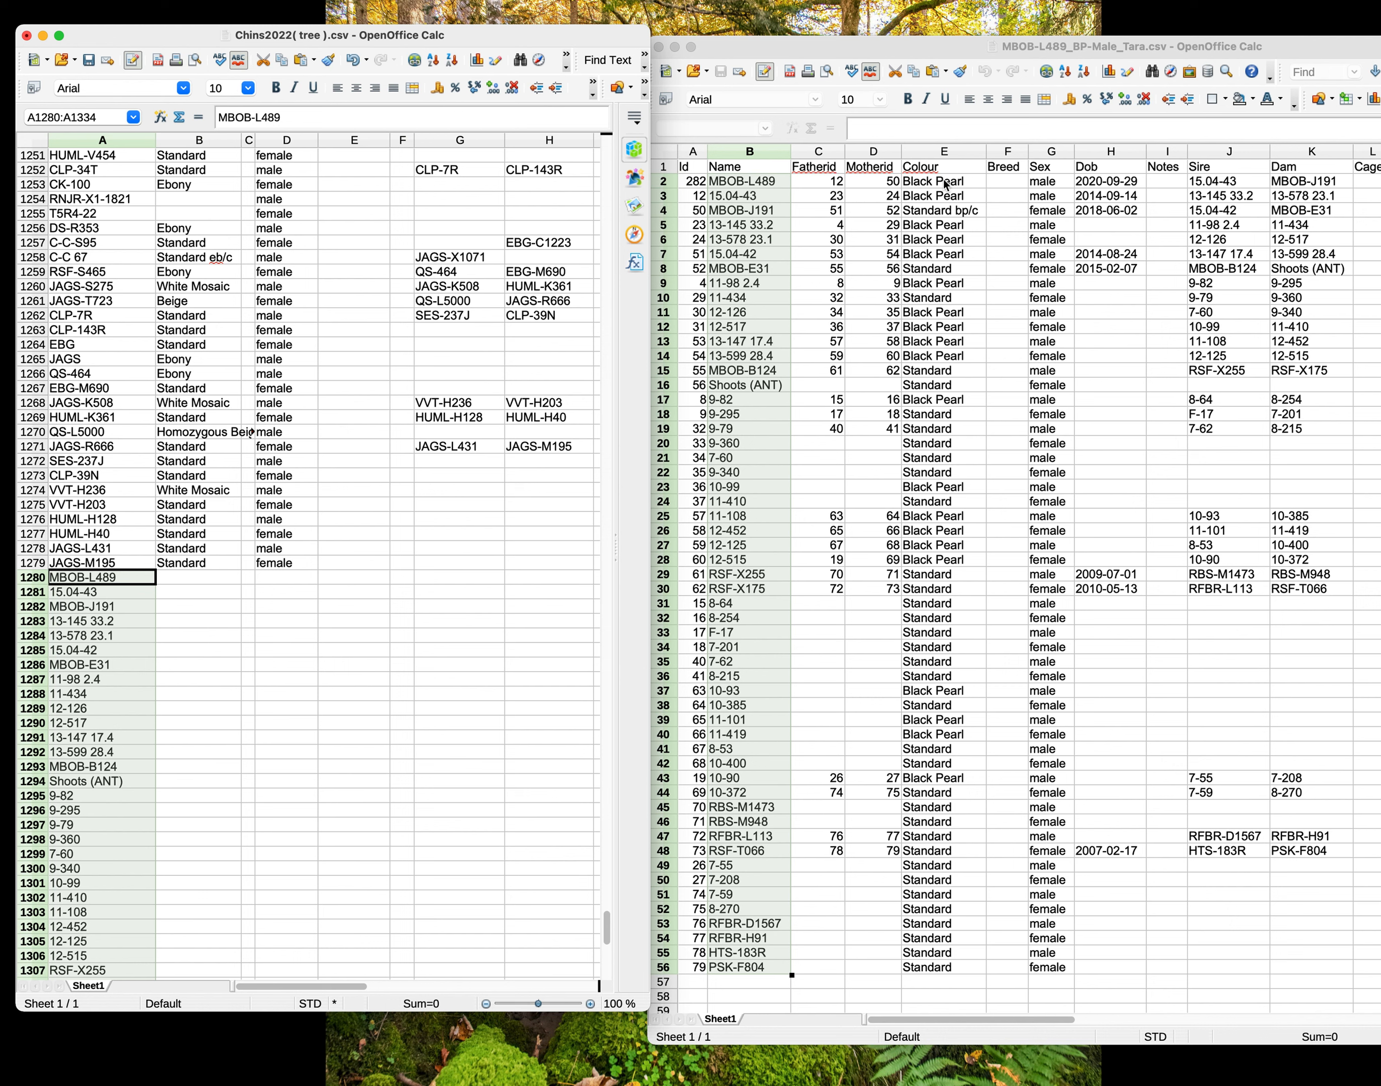
Copy the MBOB-L489 Colour values (E2:E56) into the Chins2022 color column, starting at B1280.
left_click_drag(947, 185, 927, 967)
key("ctrl+c")
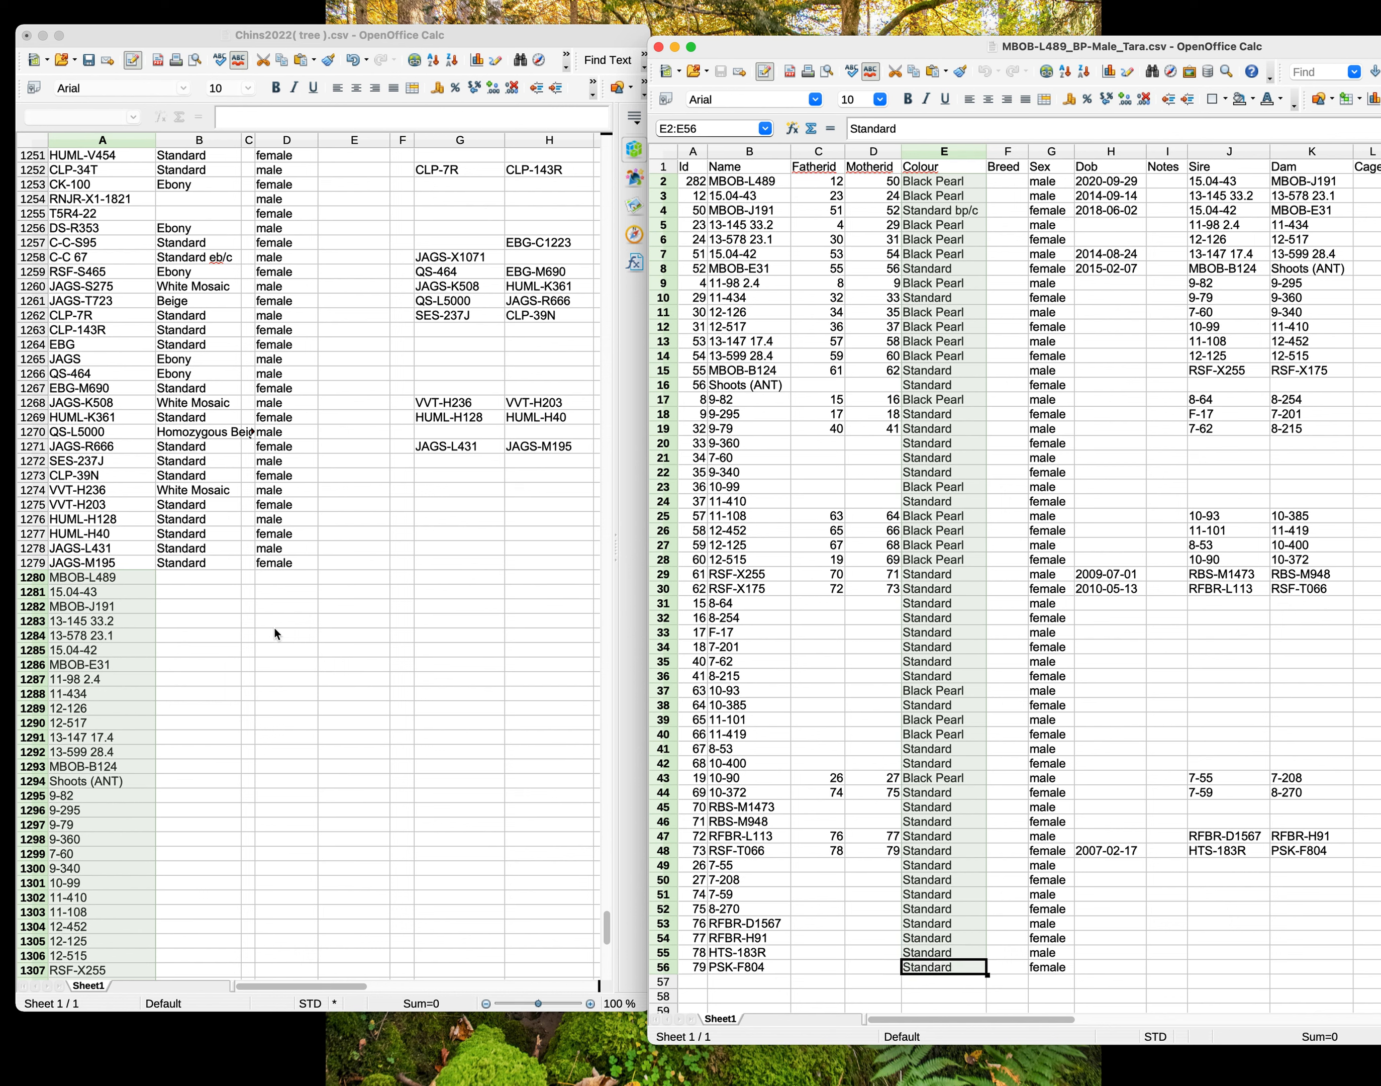
left_click(183, 578)
left_click(198, 578)
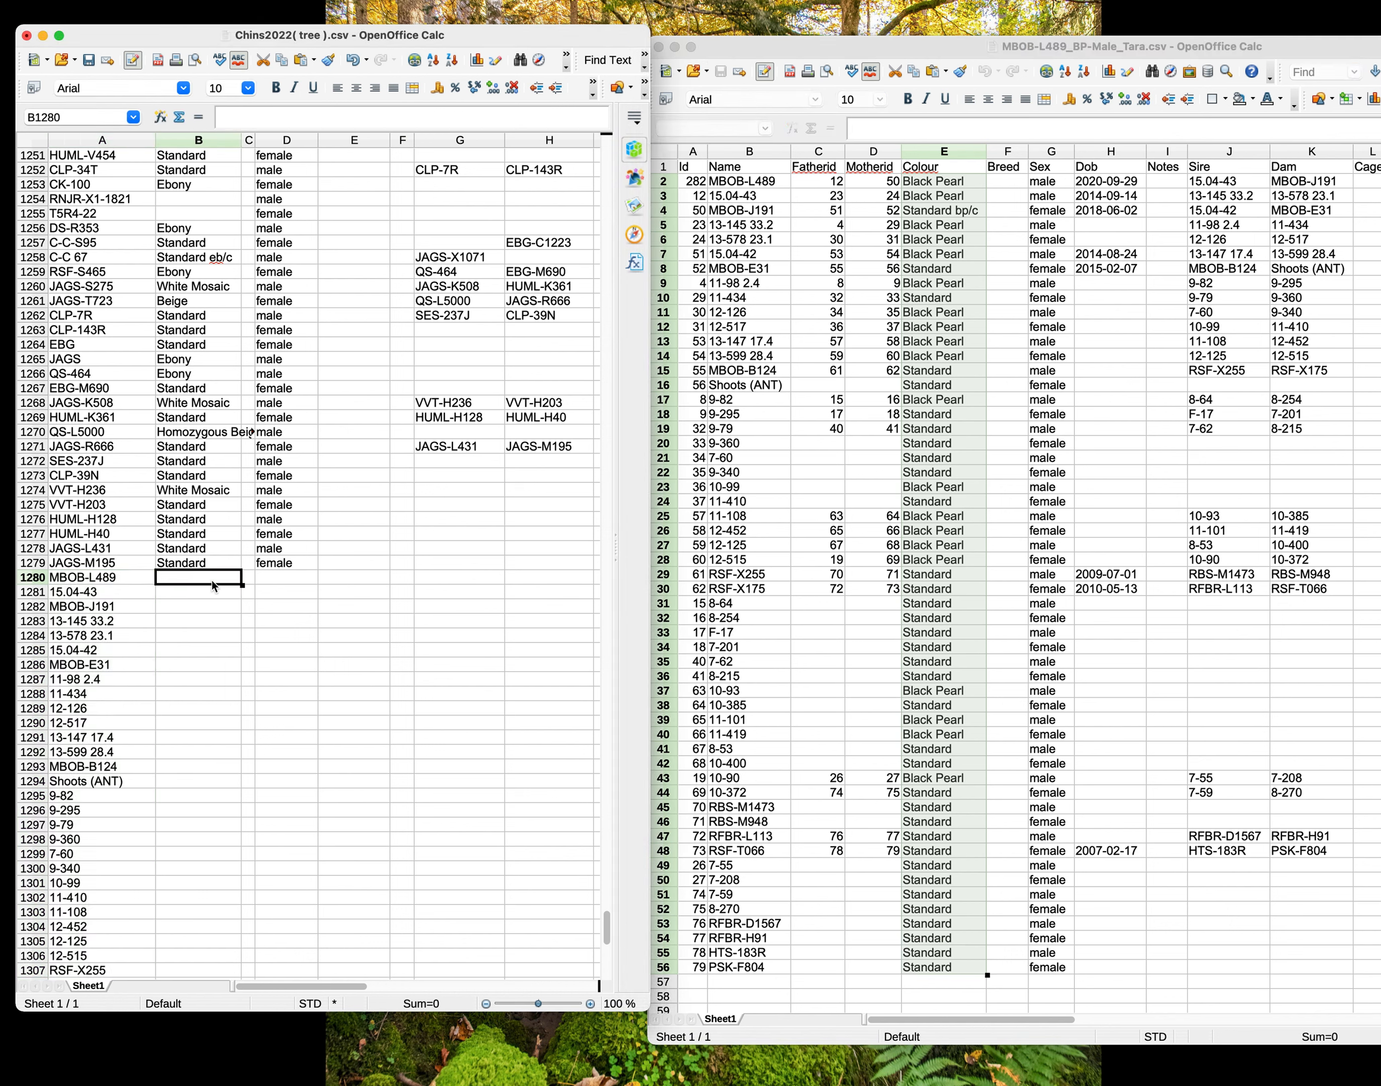
key("ctrl+v")
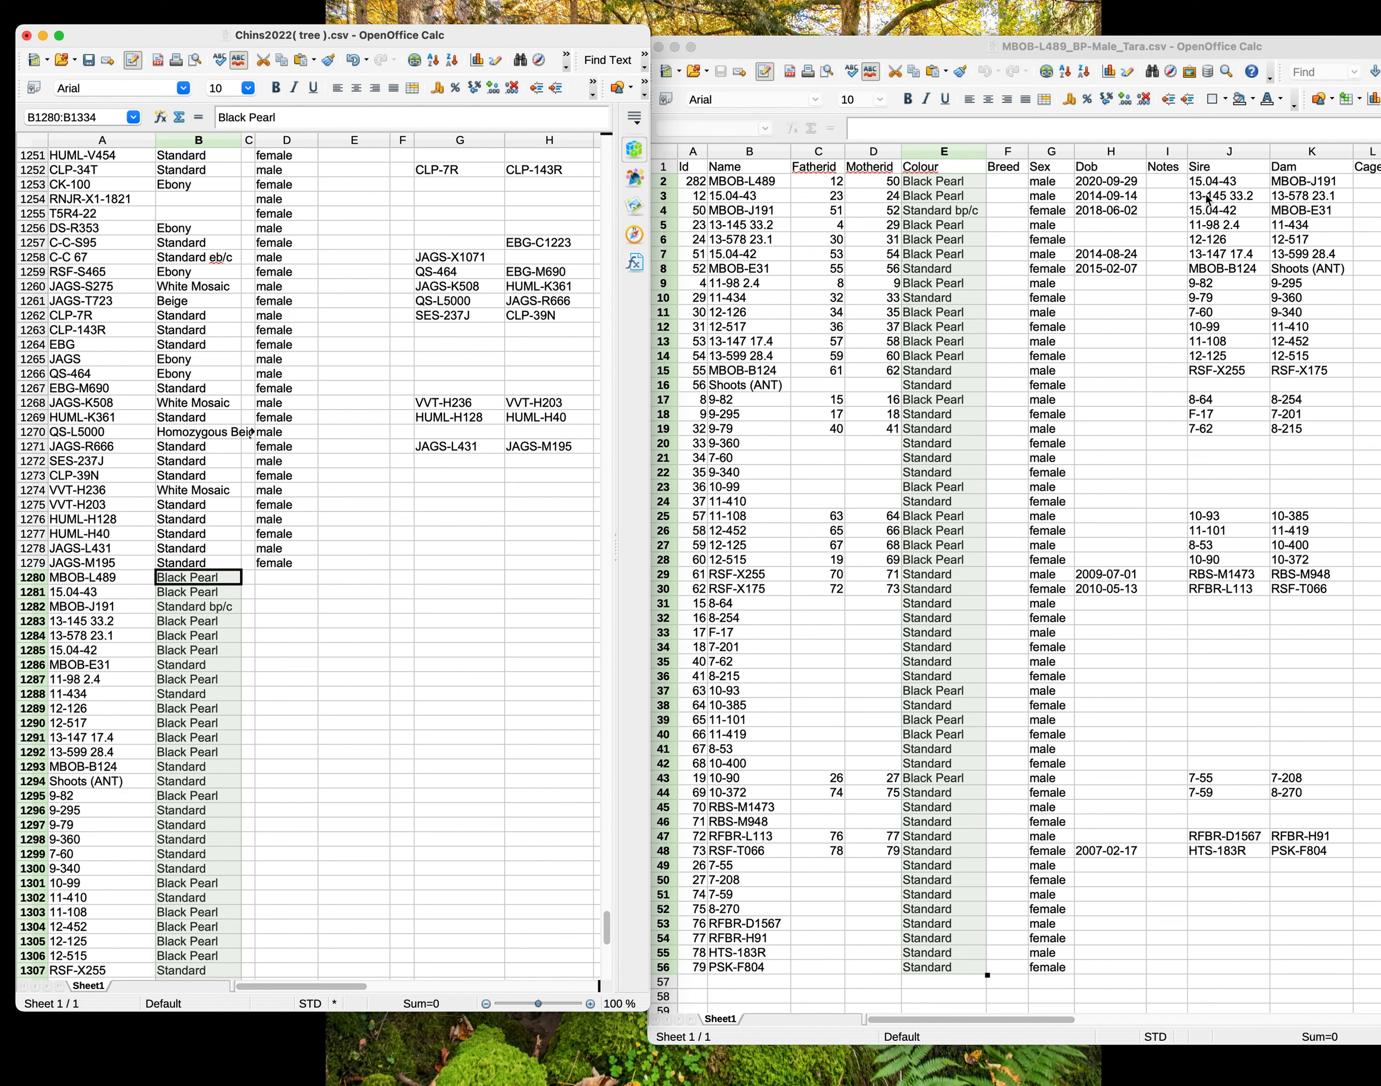
Copy the MBOB-L489 Sire entries (J2:J48) into the Chins2022 father column, starting at G1280.
left_click_drag(1213, 195, 1205, 690)
left_click_drag(1192, 769, 1200, 847)
left_click_drag(1230, 184, 1217, 491)
left_click_drag(1209, 629, 1211, 859)
key("super+c")
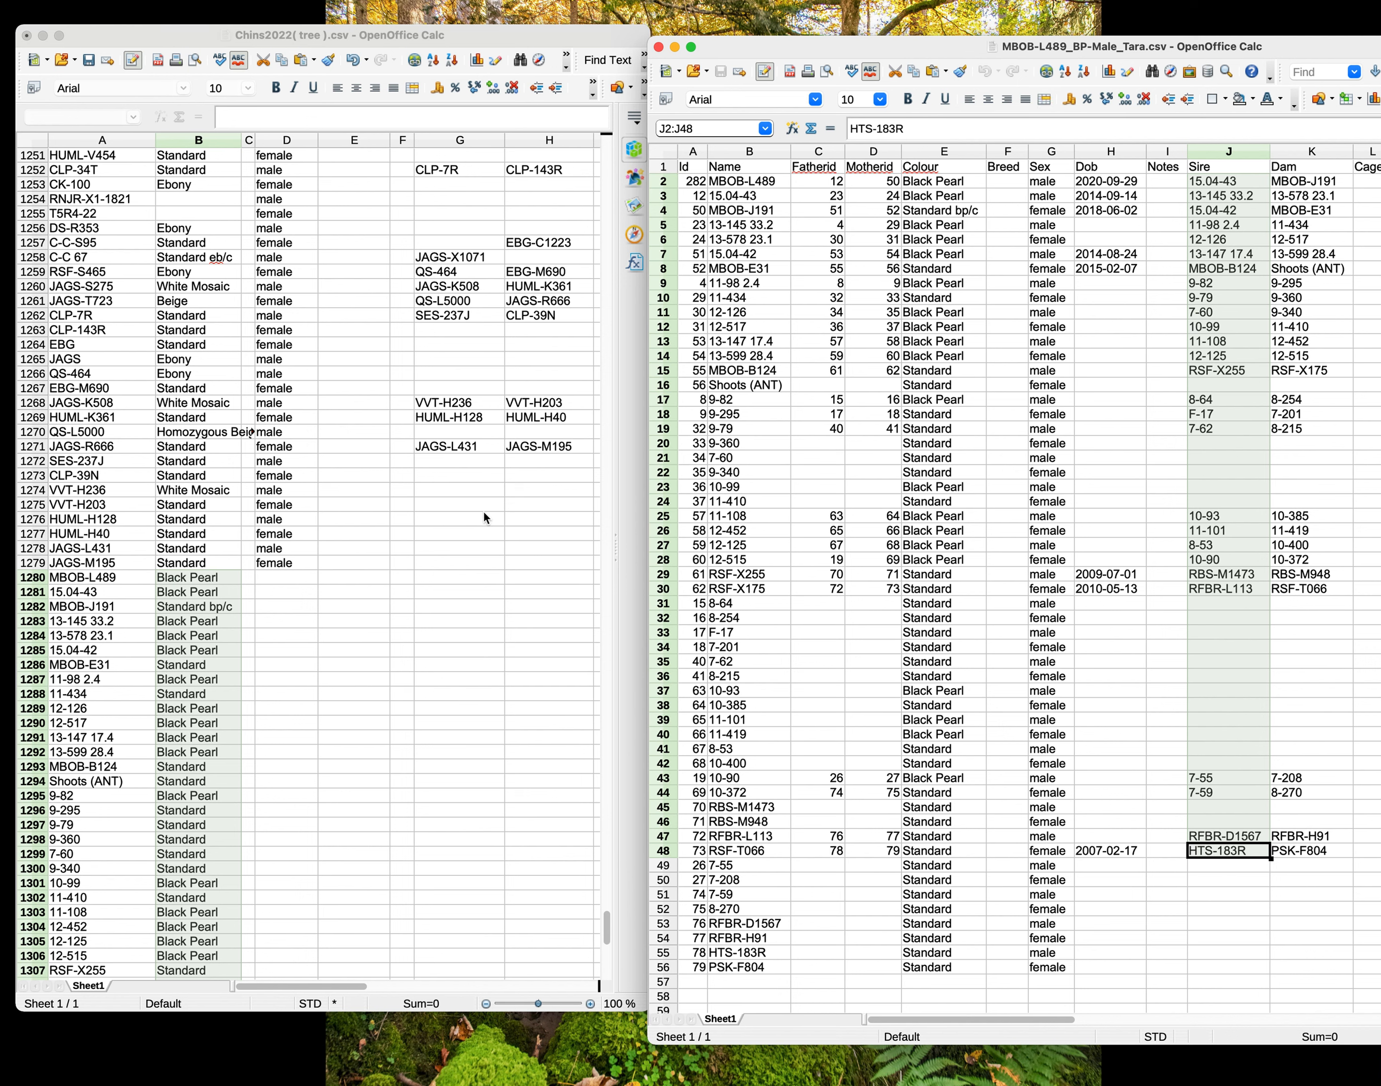
left_click(441, 580)
key("super+v")
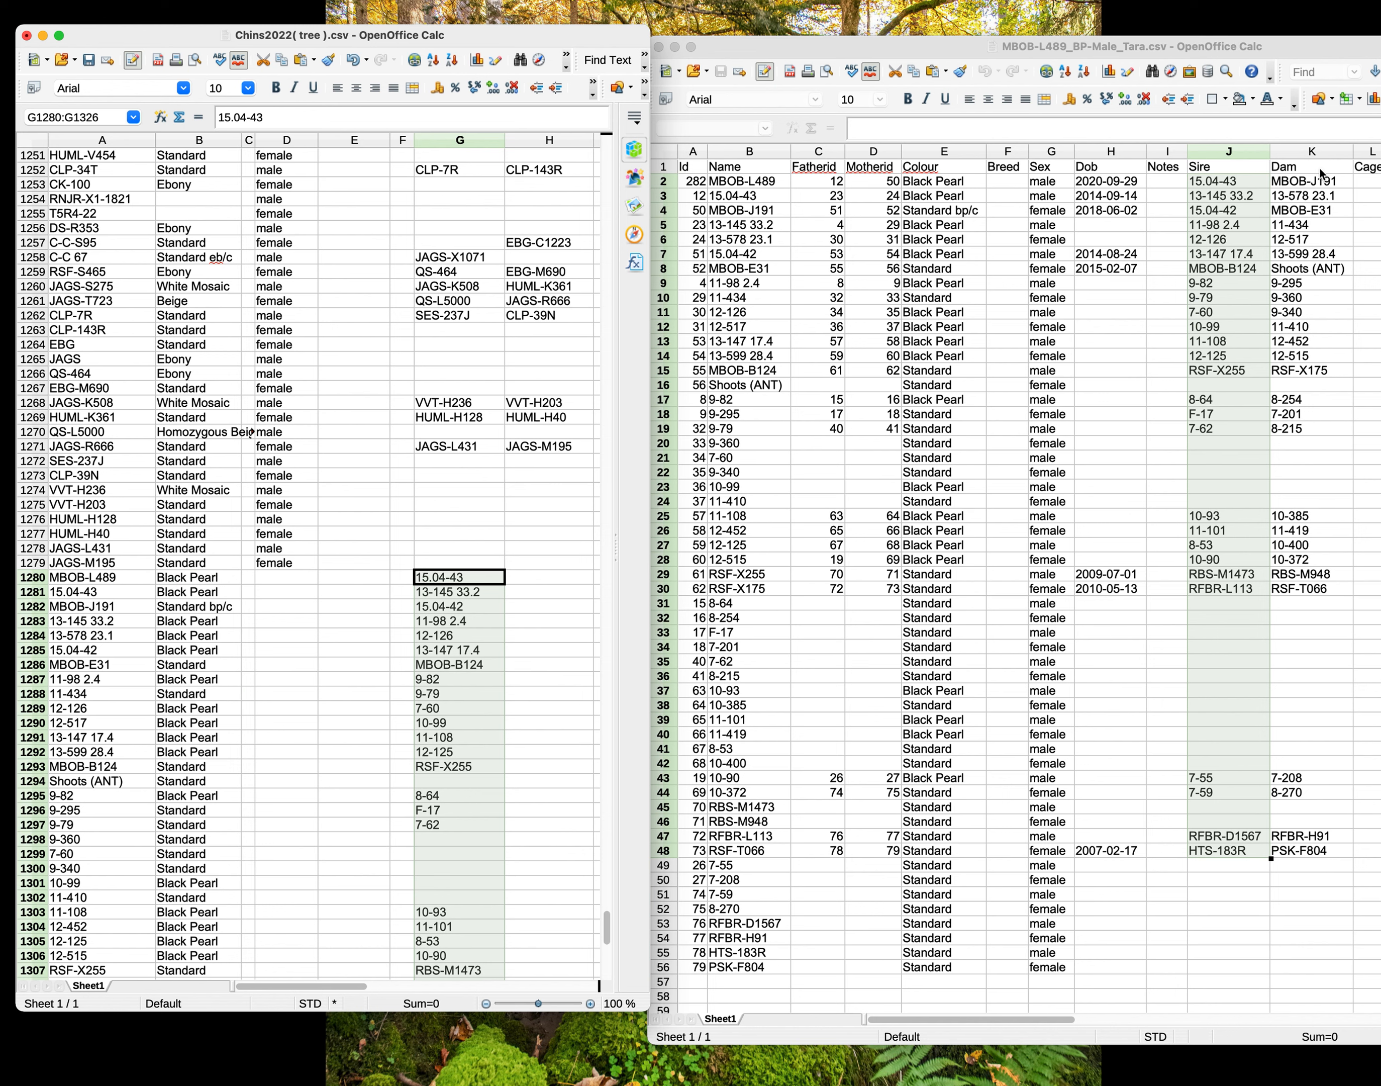
Copy the MBOB-L489 Dam entries (K2:K48) into the Chins2022 mother column, starting at H1280.
left_click(1322, 175)
left_click_drag(1307, 185, 1287, 862)
key("super+c")
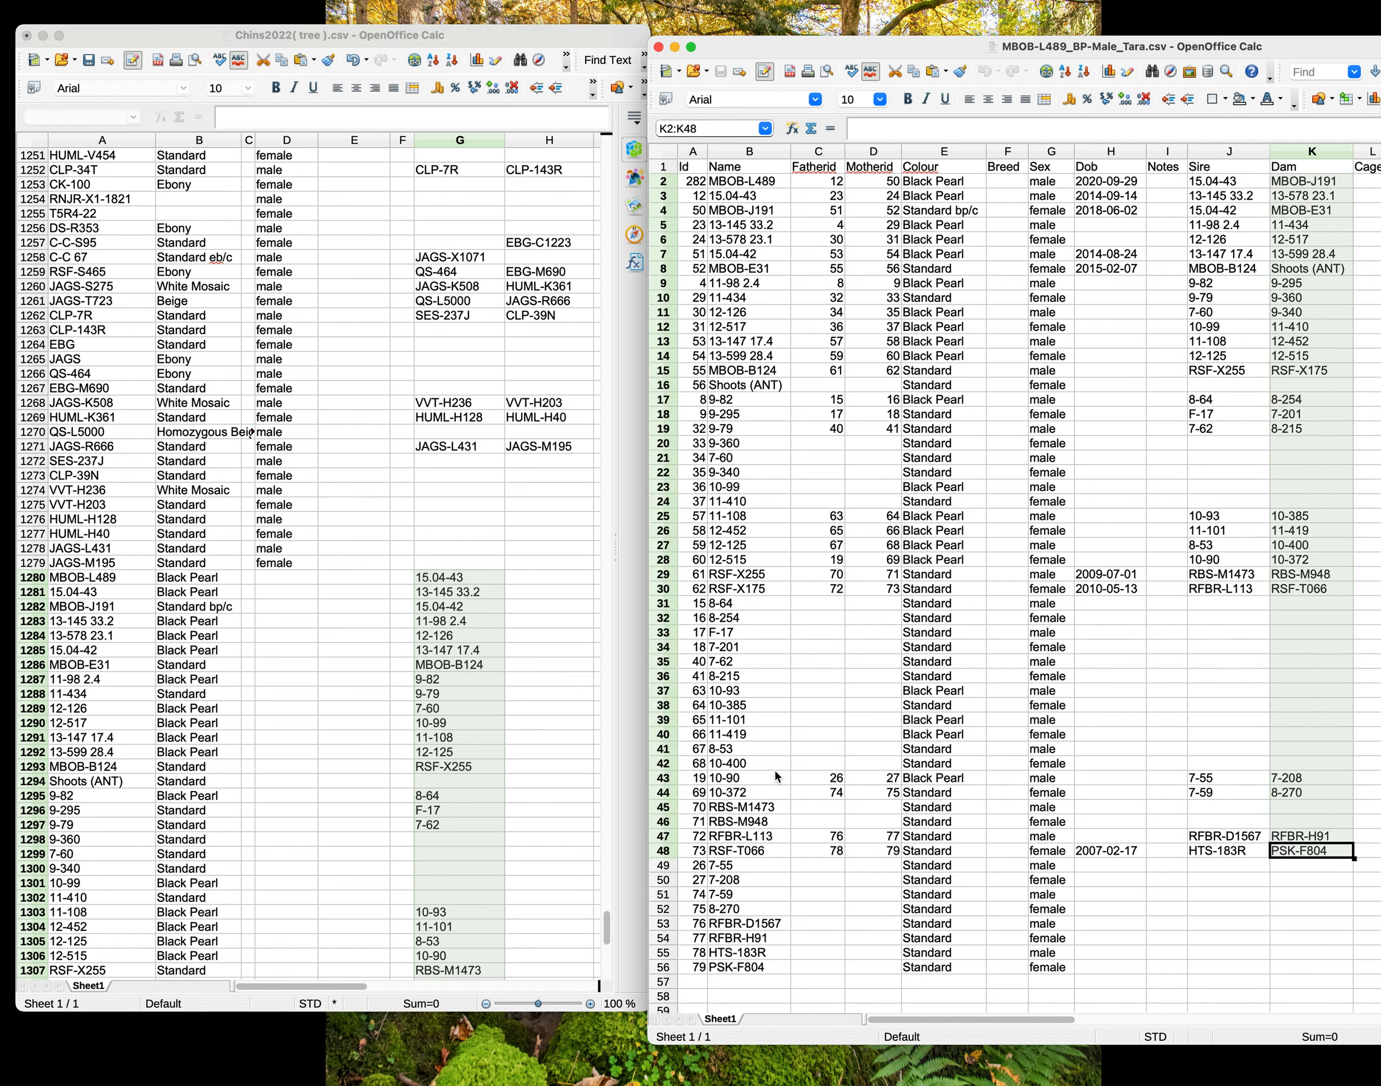
left_click(535, 578)
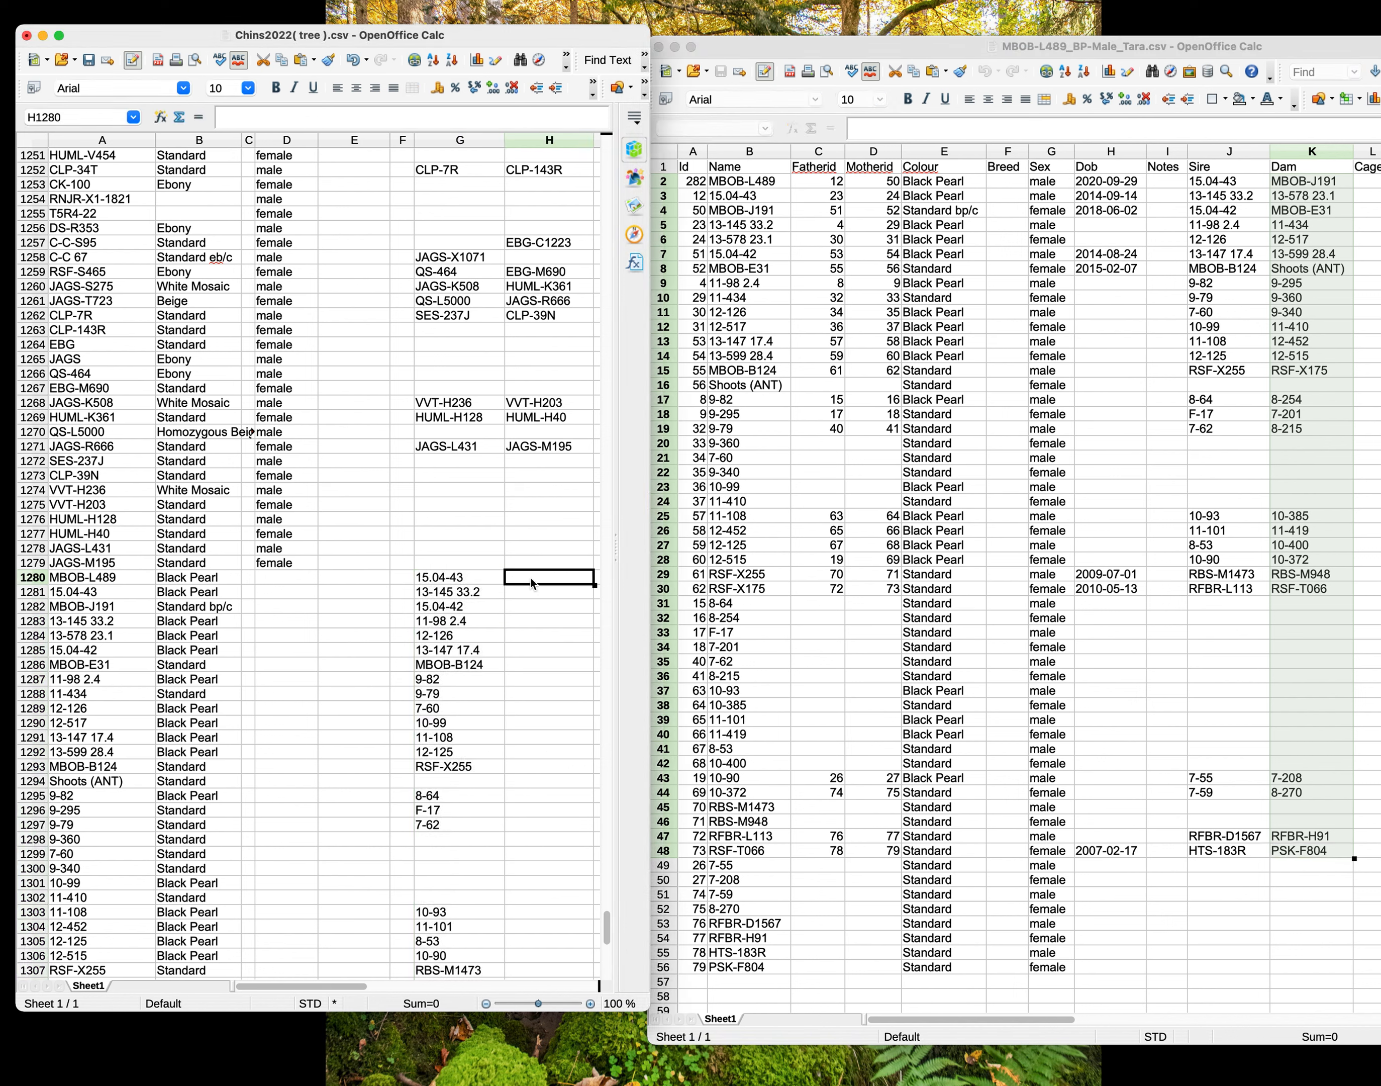
key("super+v")
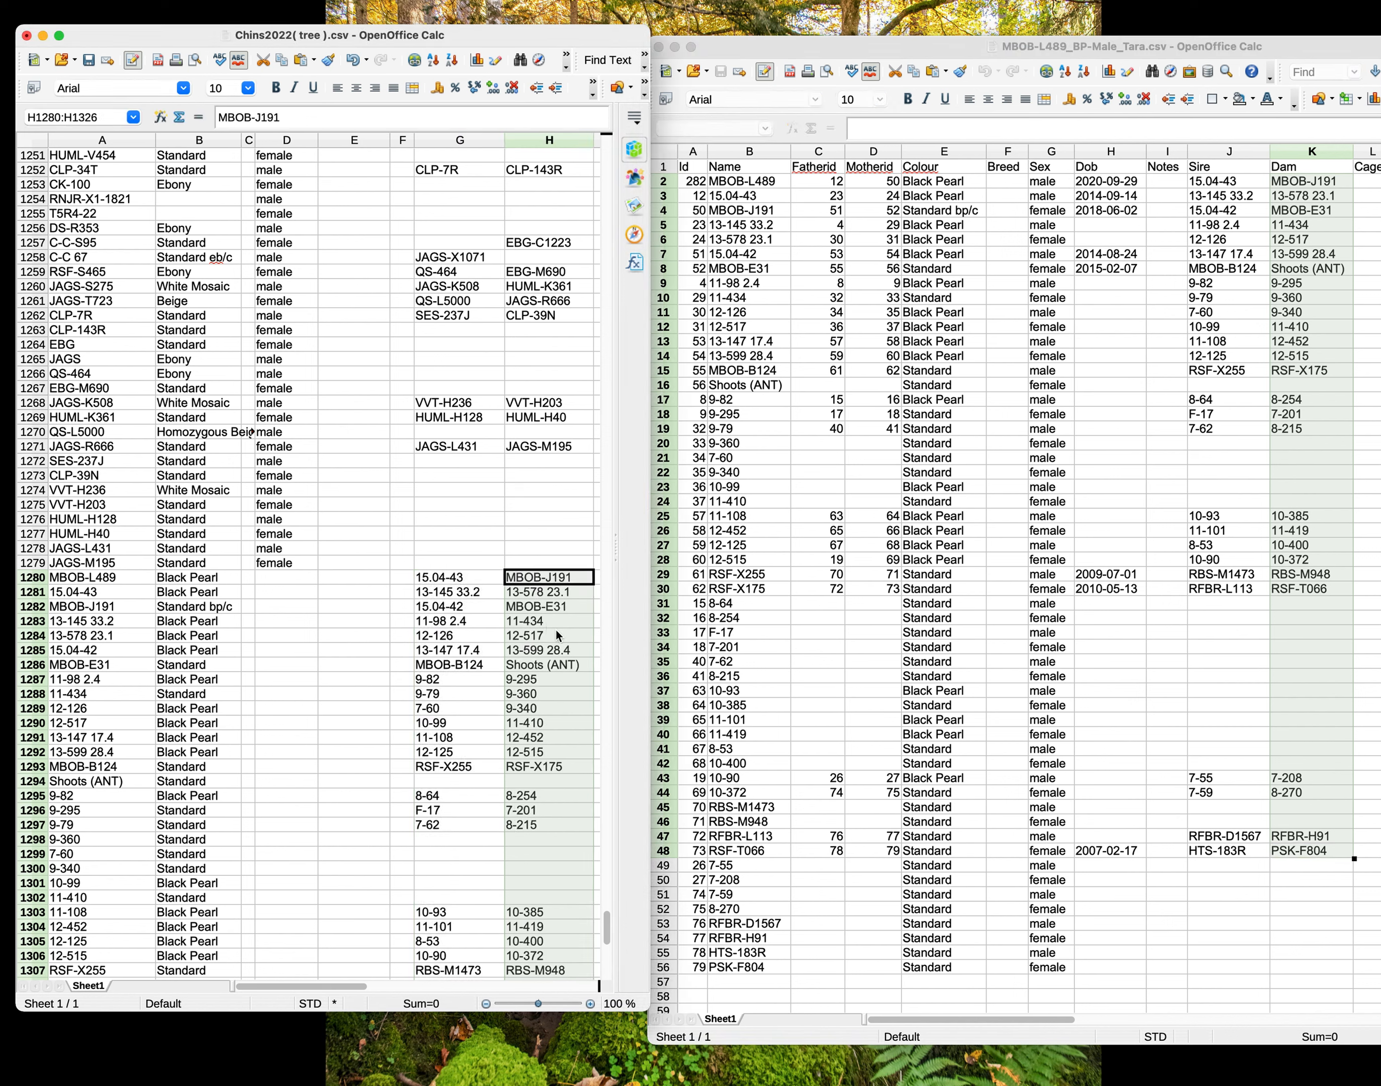
Copy the MBOB-L489 Sex values (G2:G56) into the Chins2022 sex column, starting at D1280.
left_click(1003, 1020)
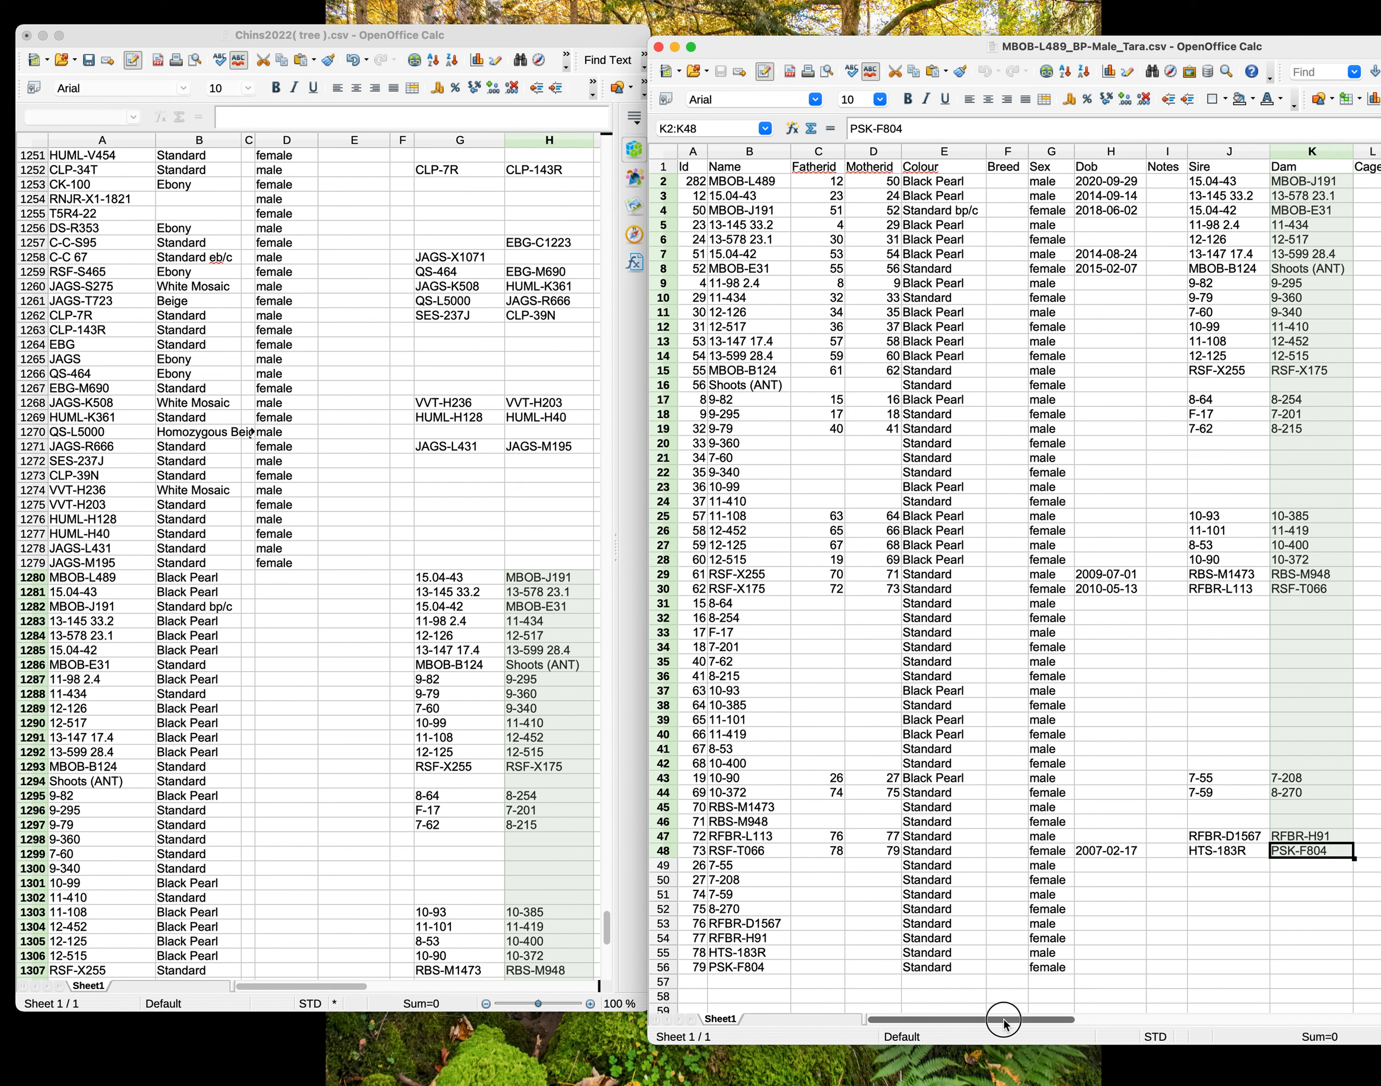
left_click_drag(1051, 181, 1047, 965)
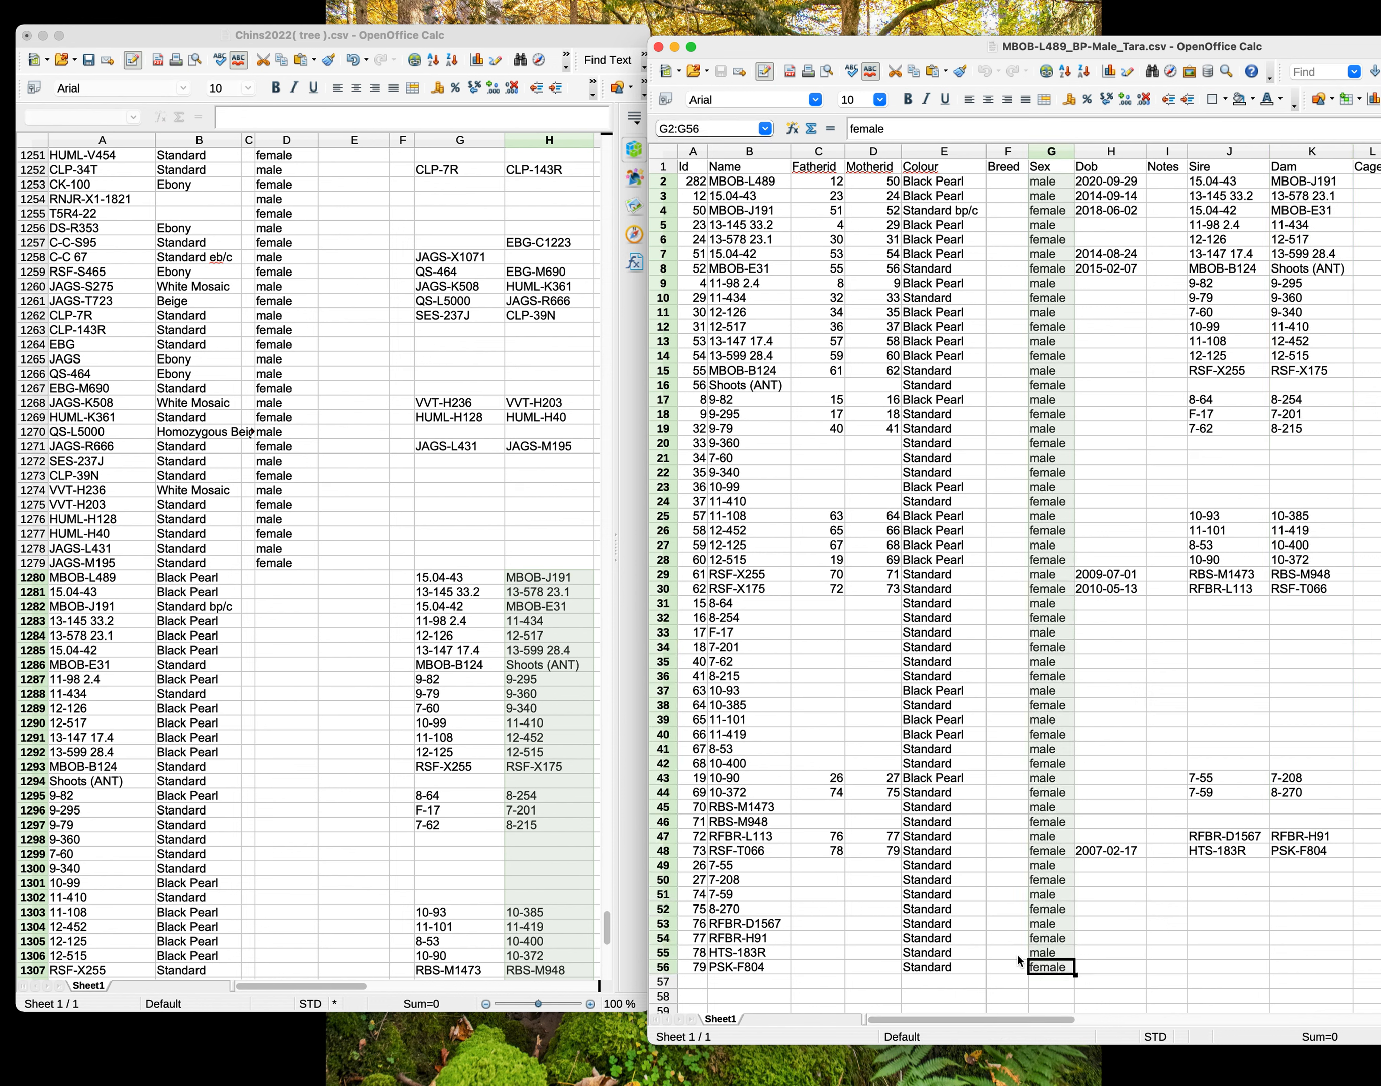
left_click(280, 585)
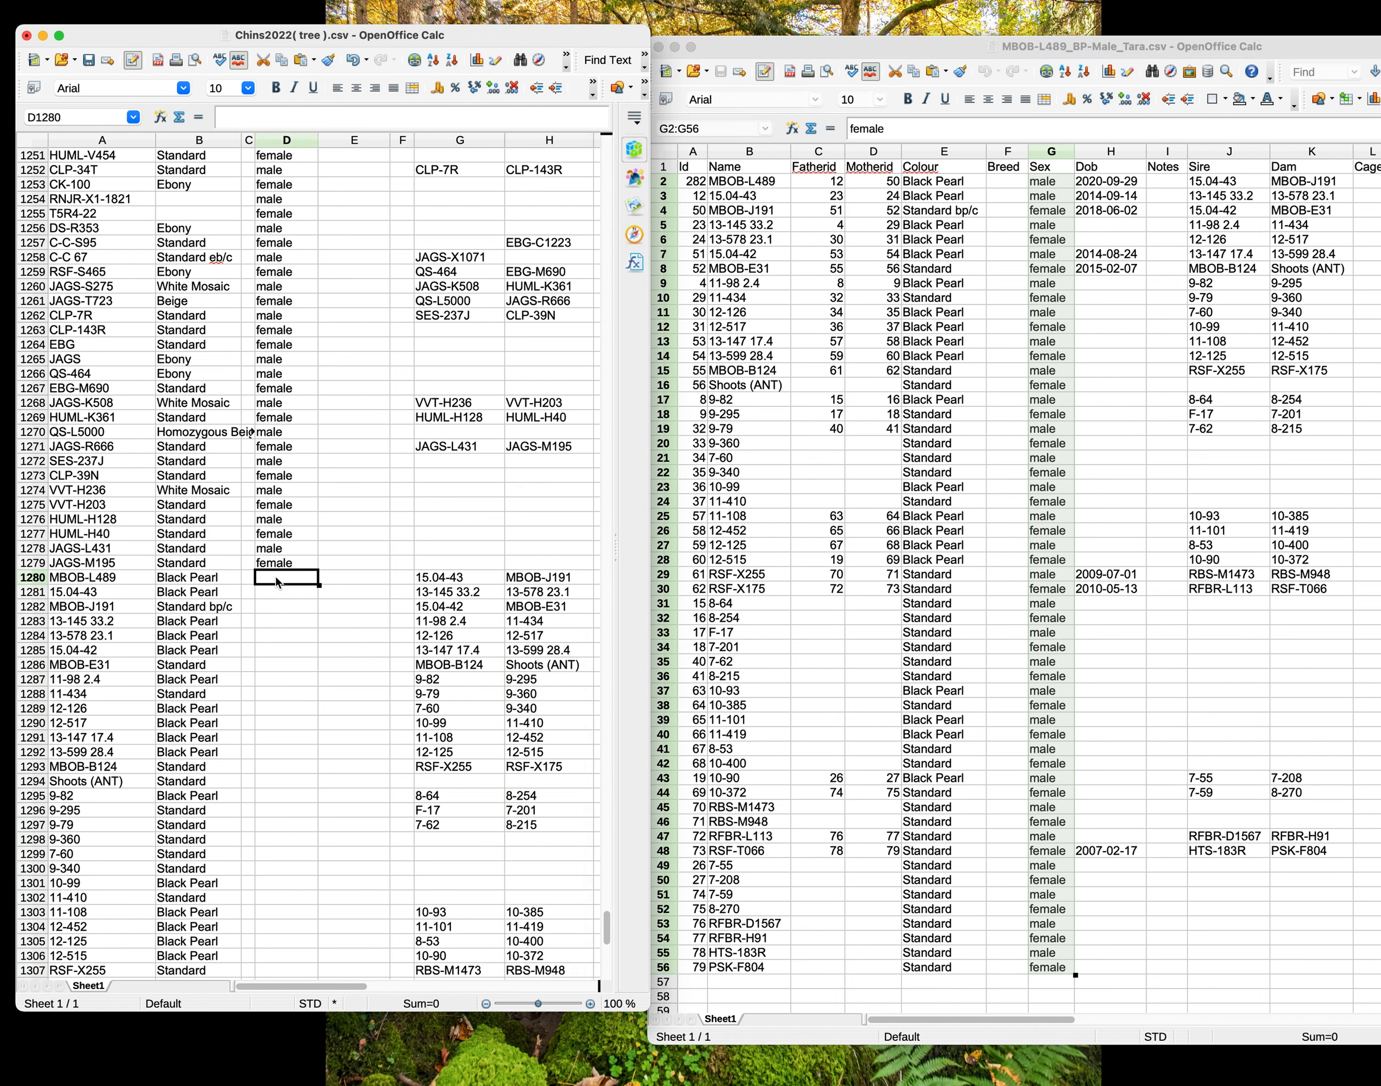
key("super+v")
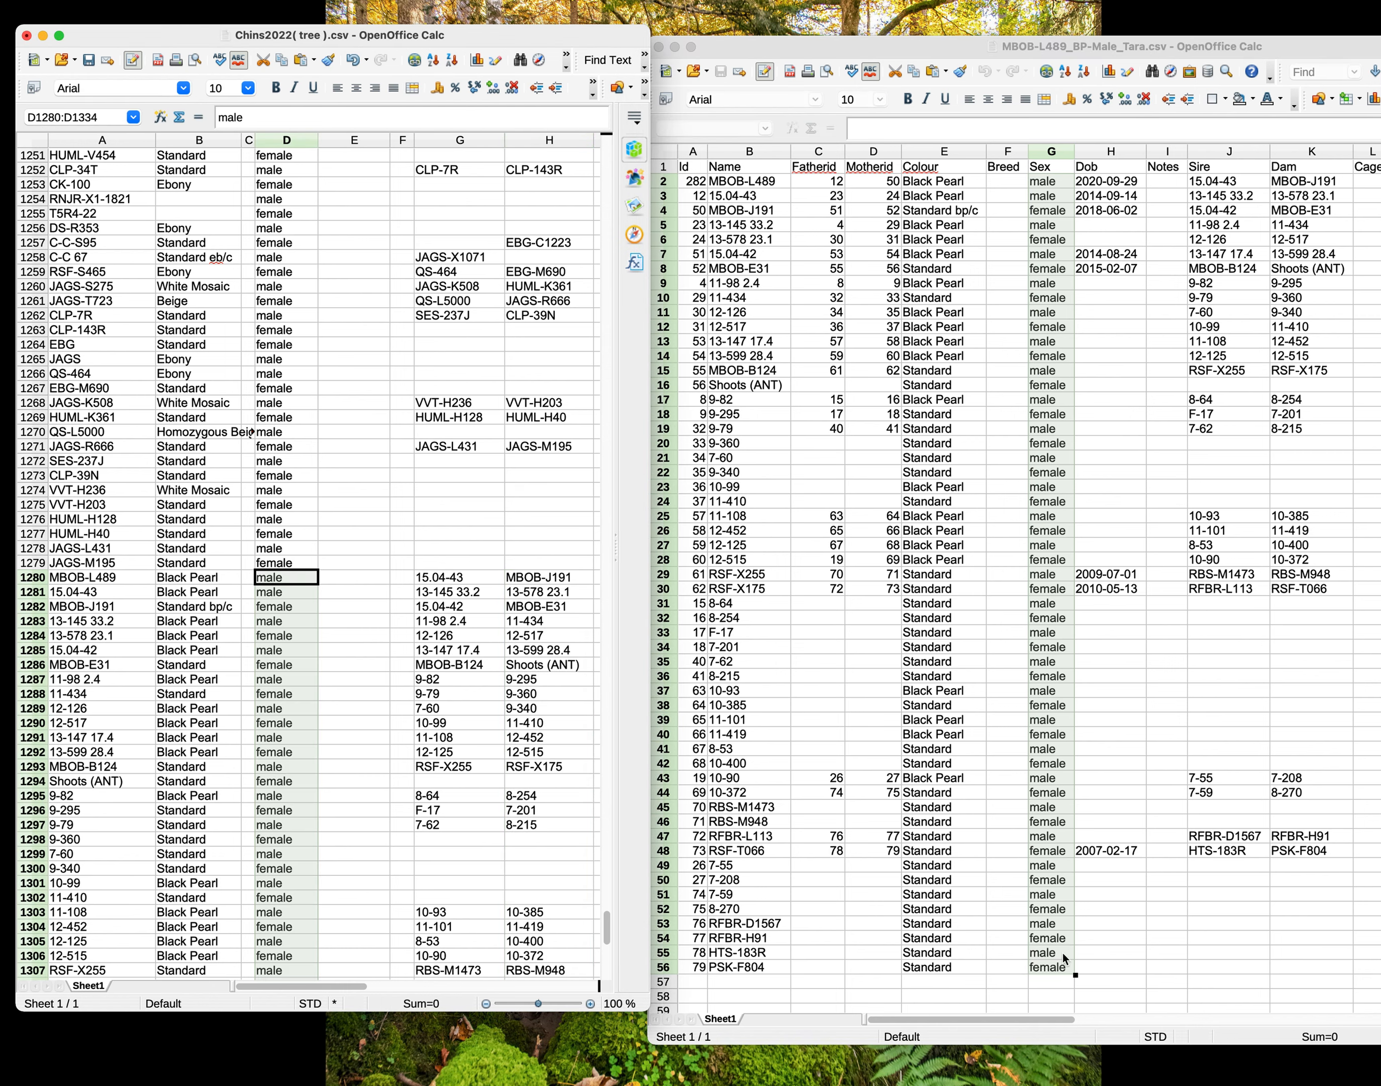
Check the remaining MBOB-L489 columns for other data to transfer, then close that spreadsheet.
left_click_drag(1038, 1020, 1377, 1011)
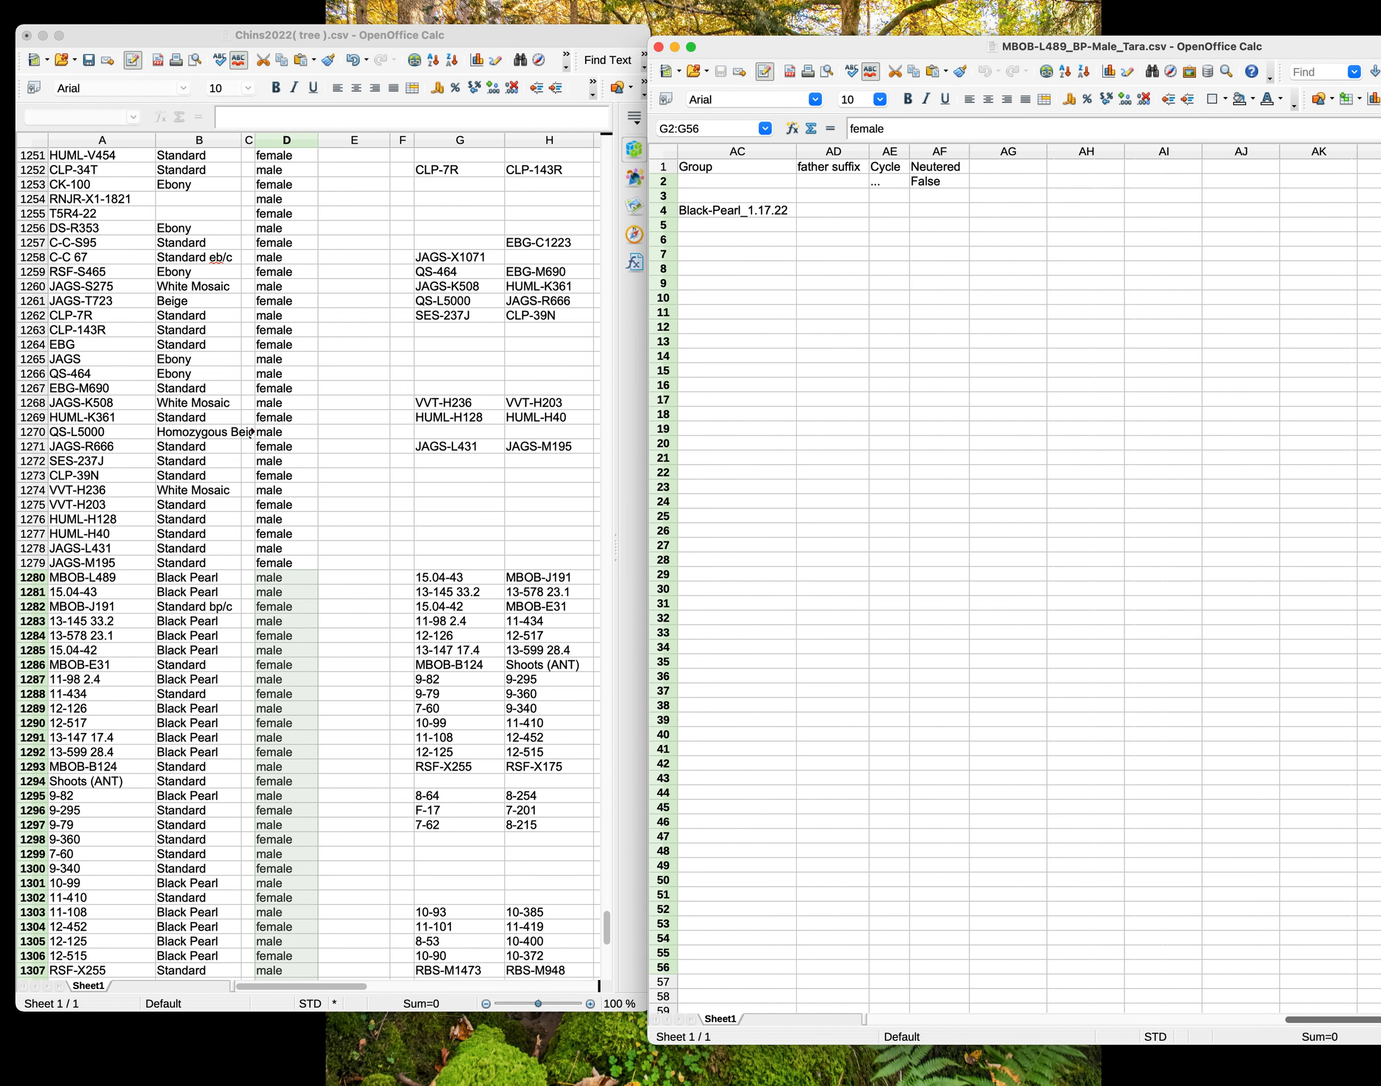
scroll(1197, 981, "left", 15)
scroll(1105, 988, "left", 3)
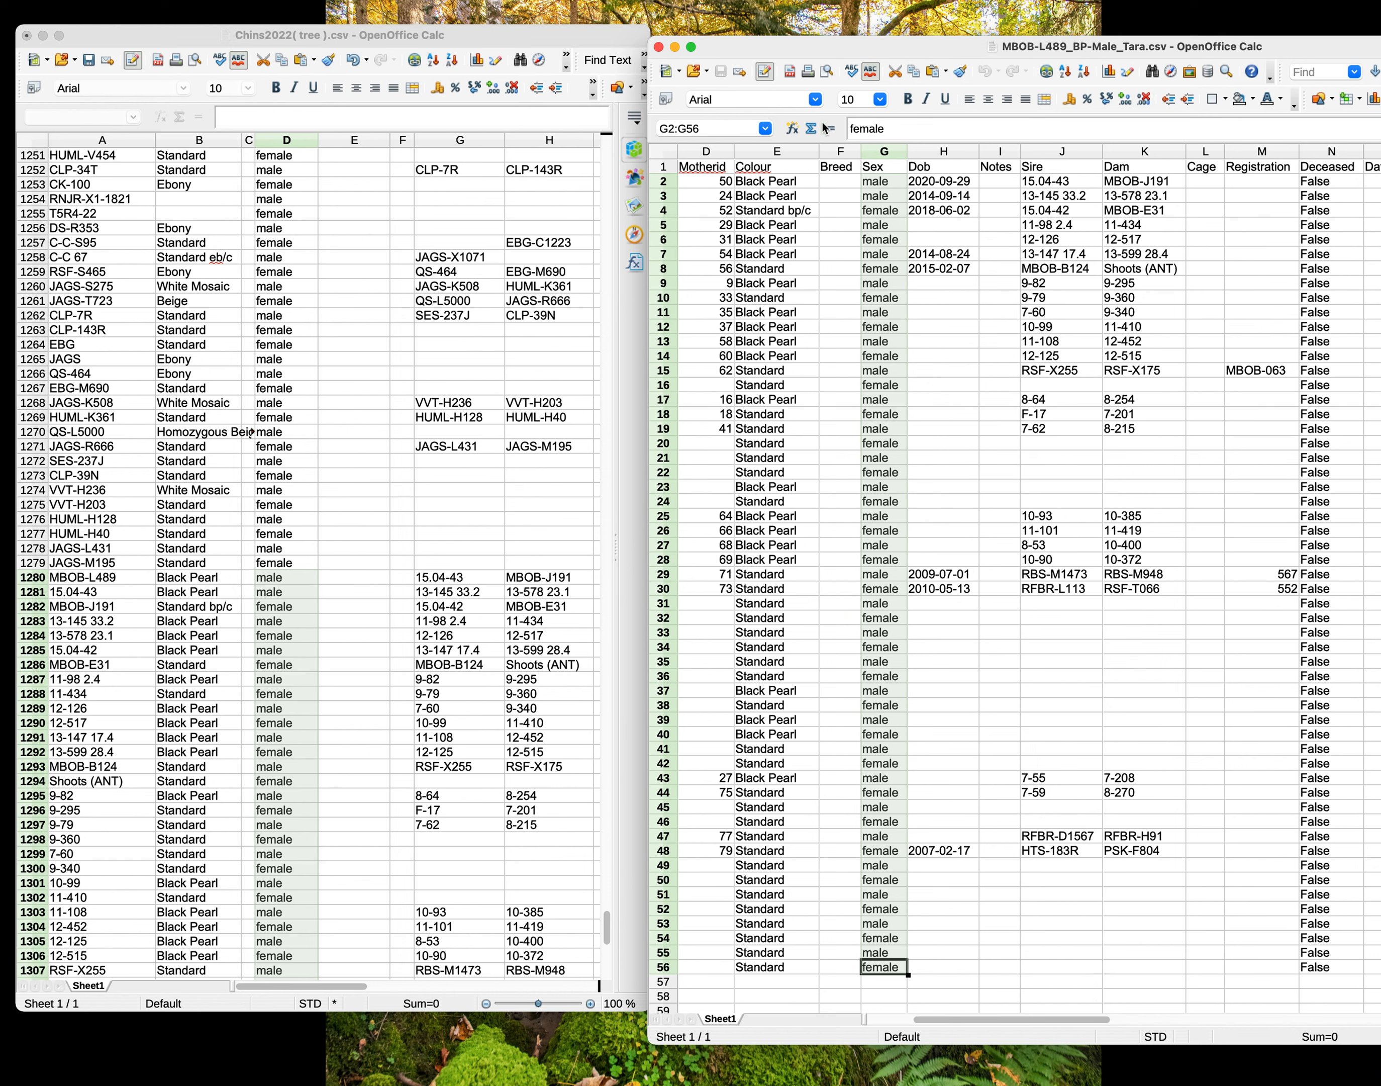
left_click(292, 39)
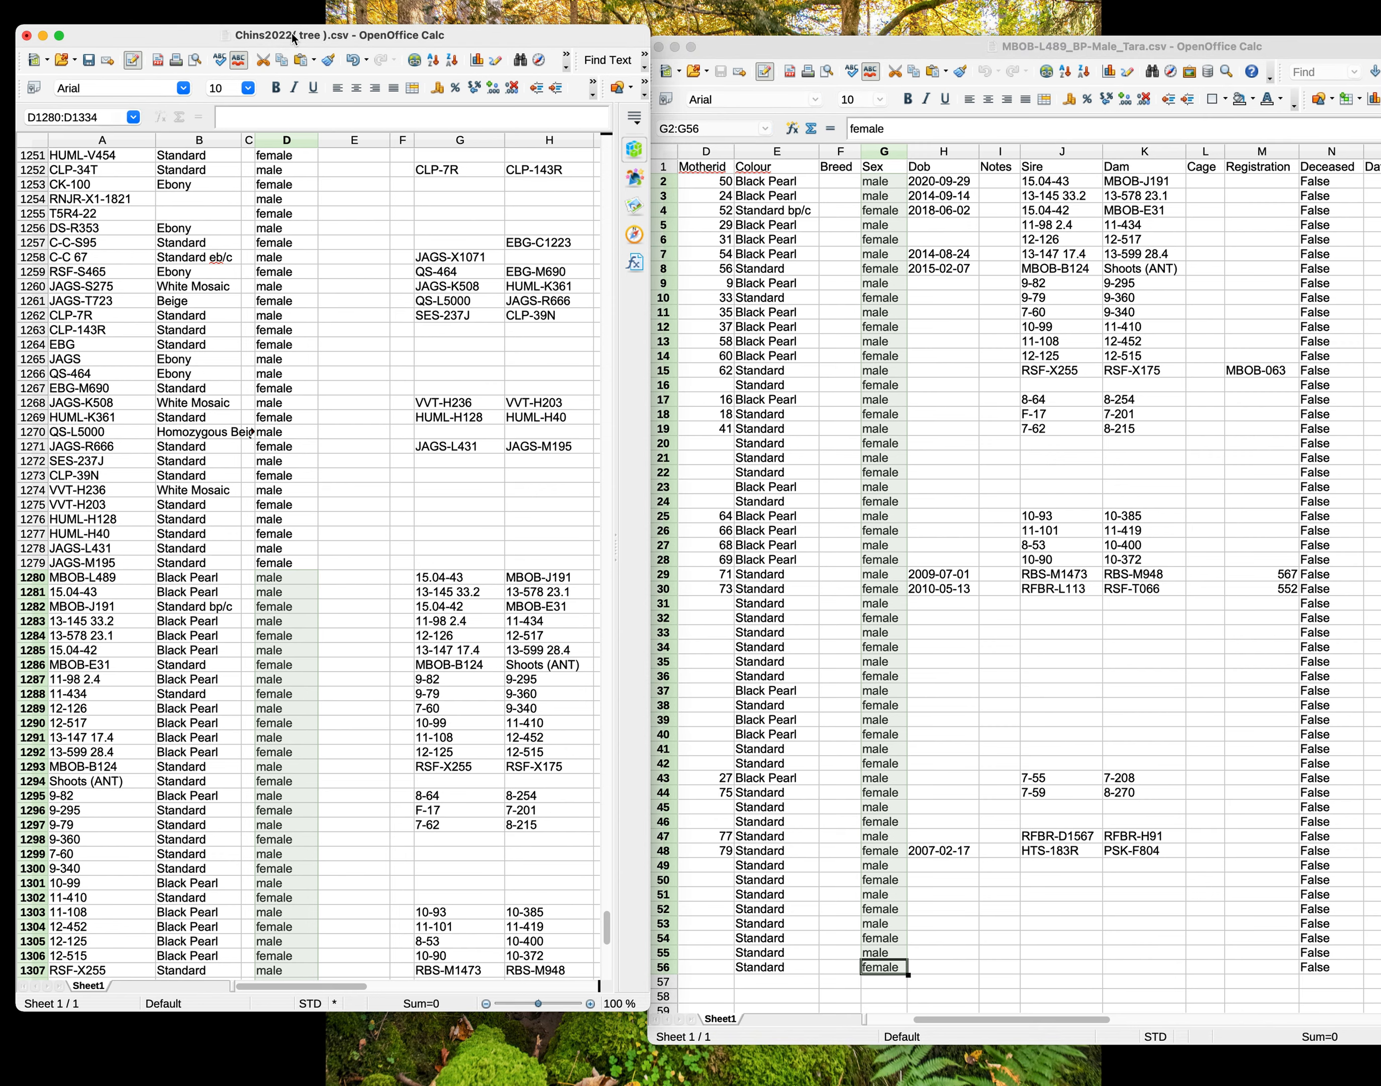
left_click(660, 48)
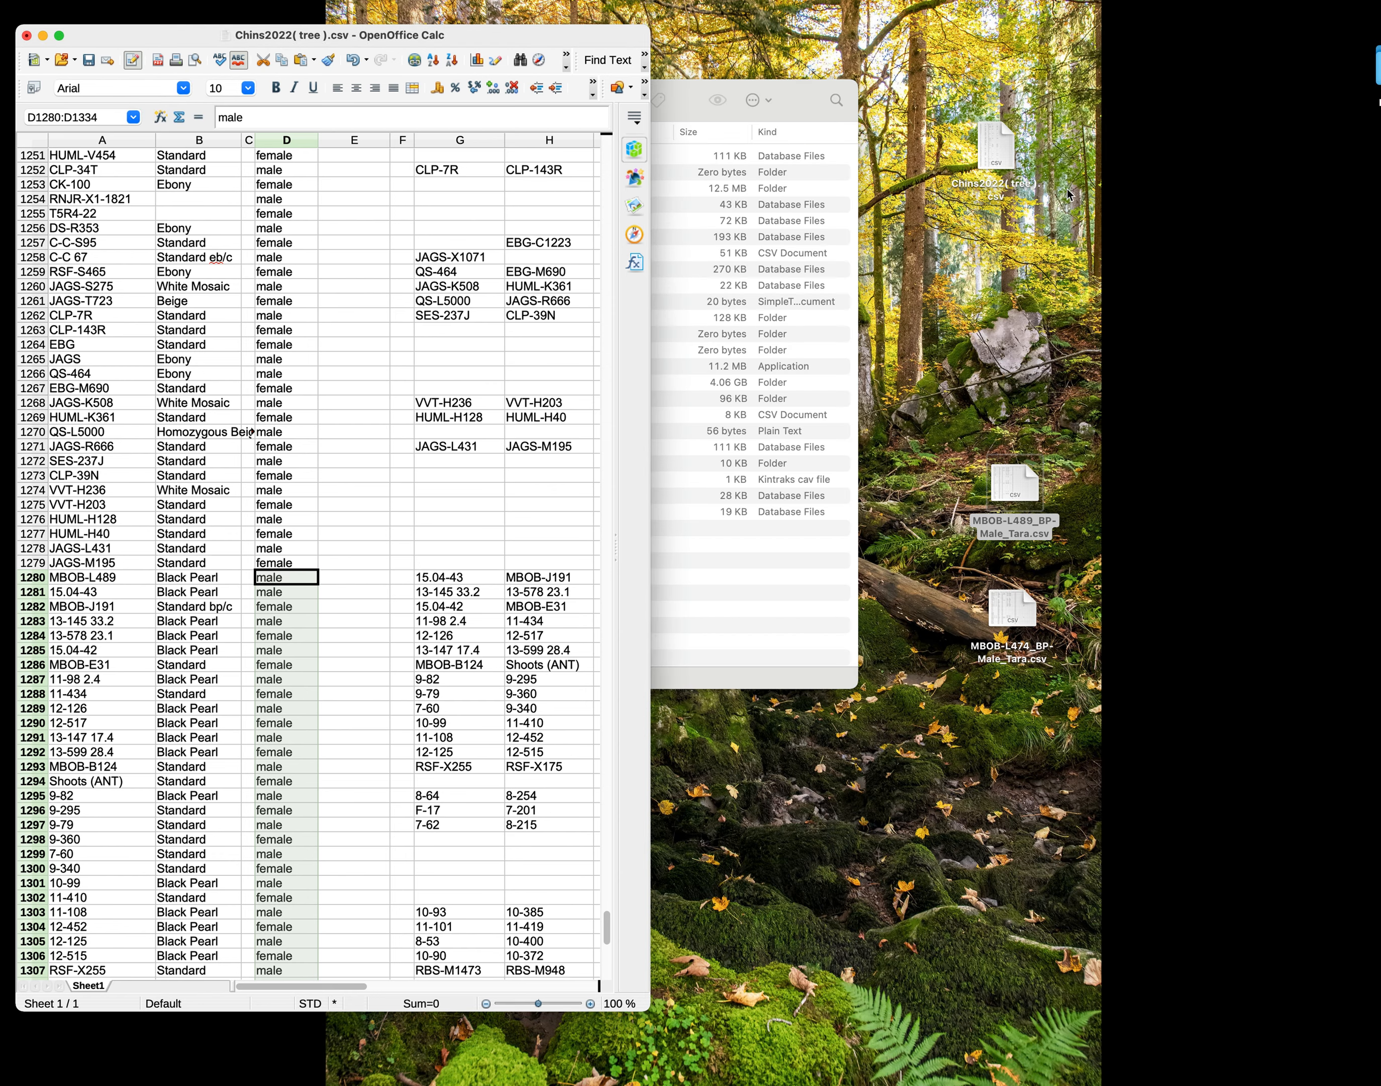
Open the desktop's MBOB-L474 CSV file in OpenOffice.
right_click(996, 614)
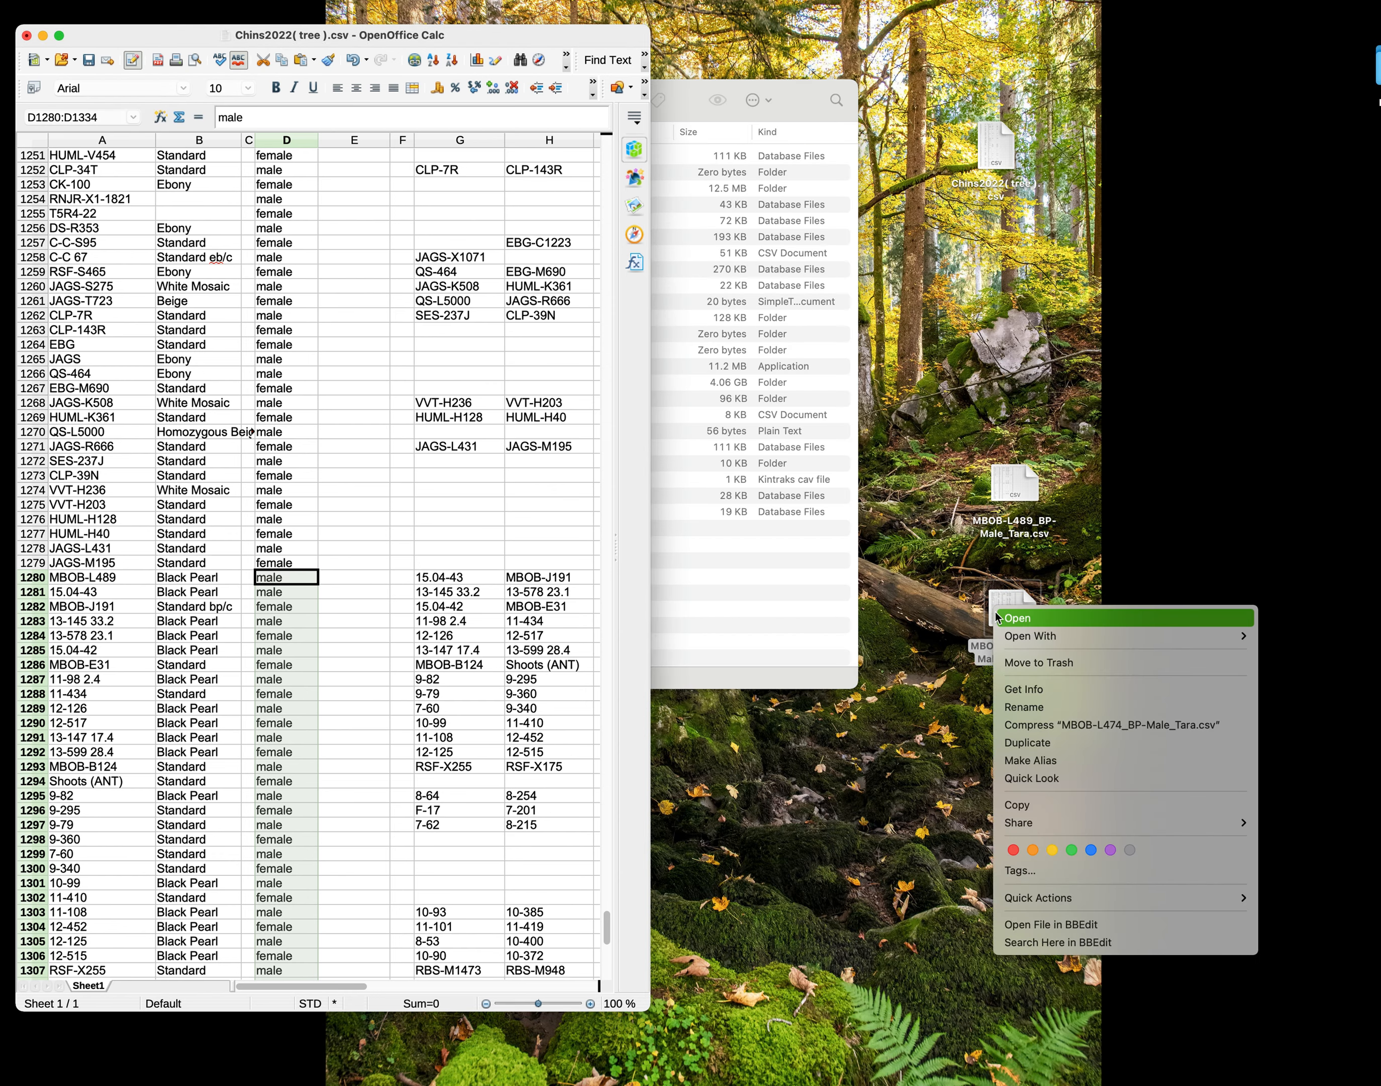
mouse_move(1027, 639)
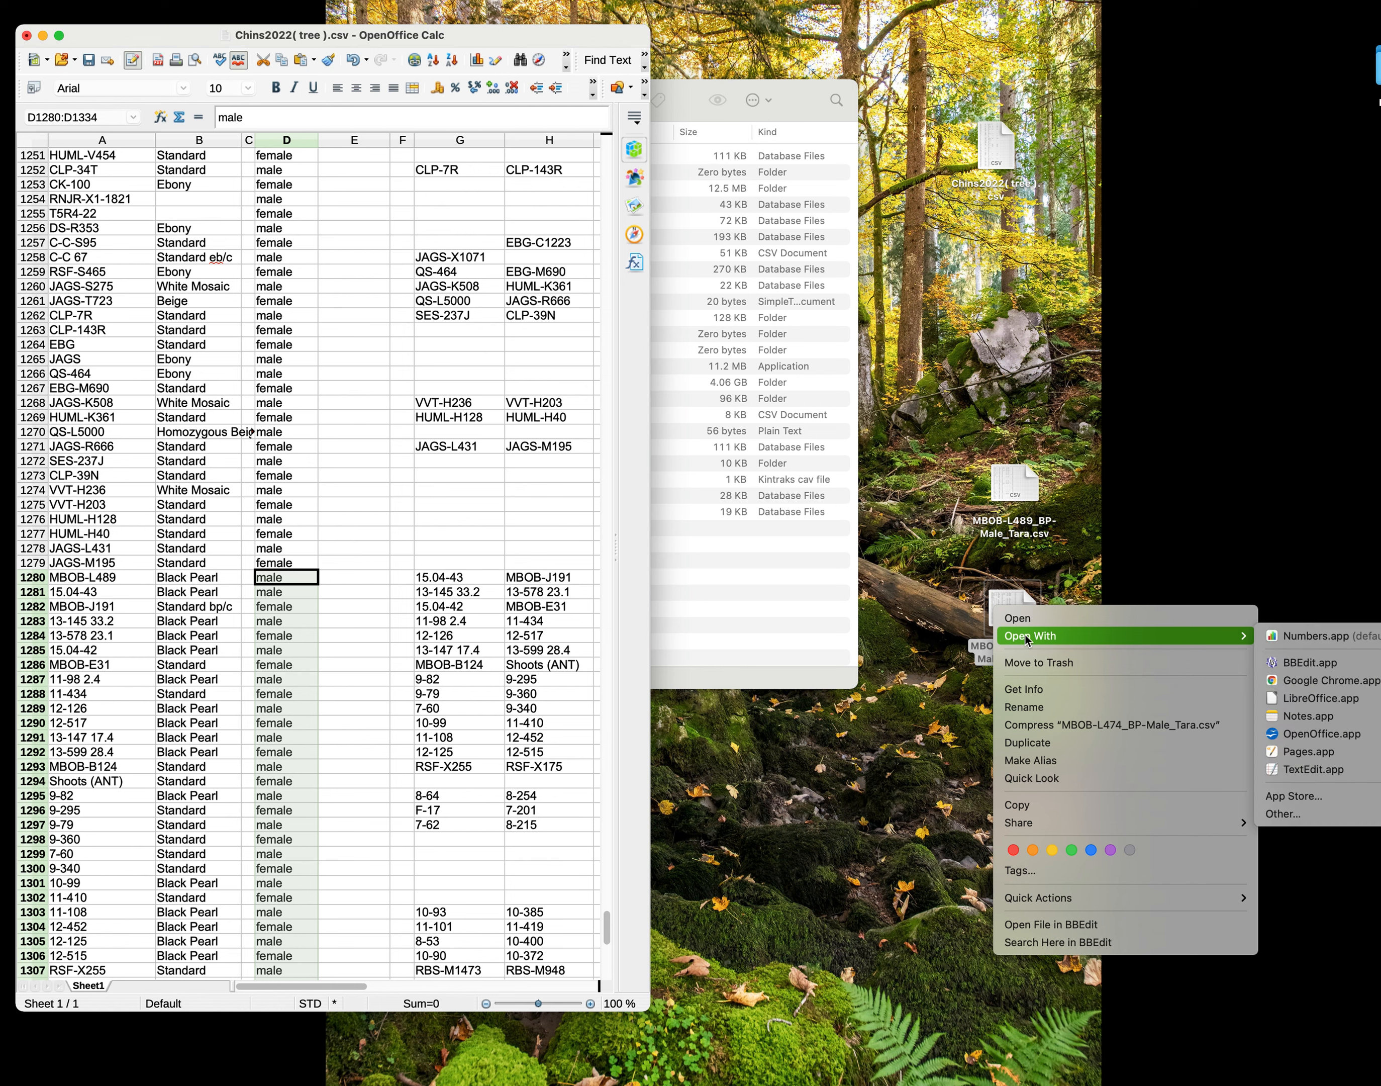
left_click(1276, 733)
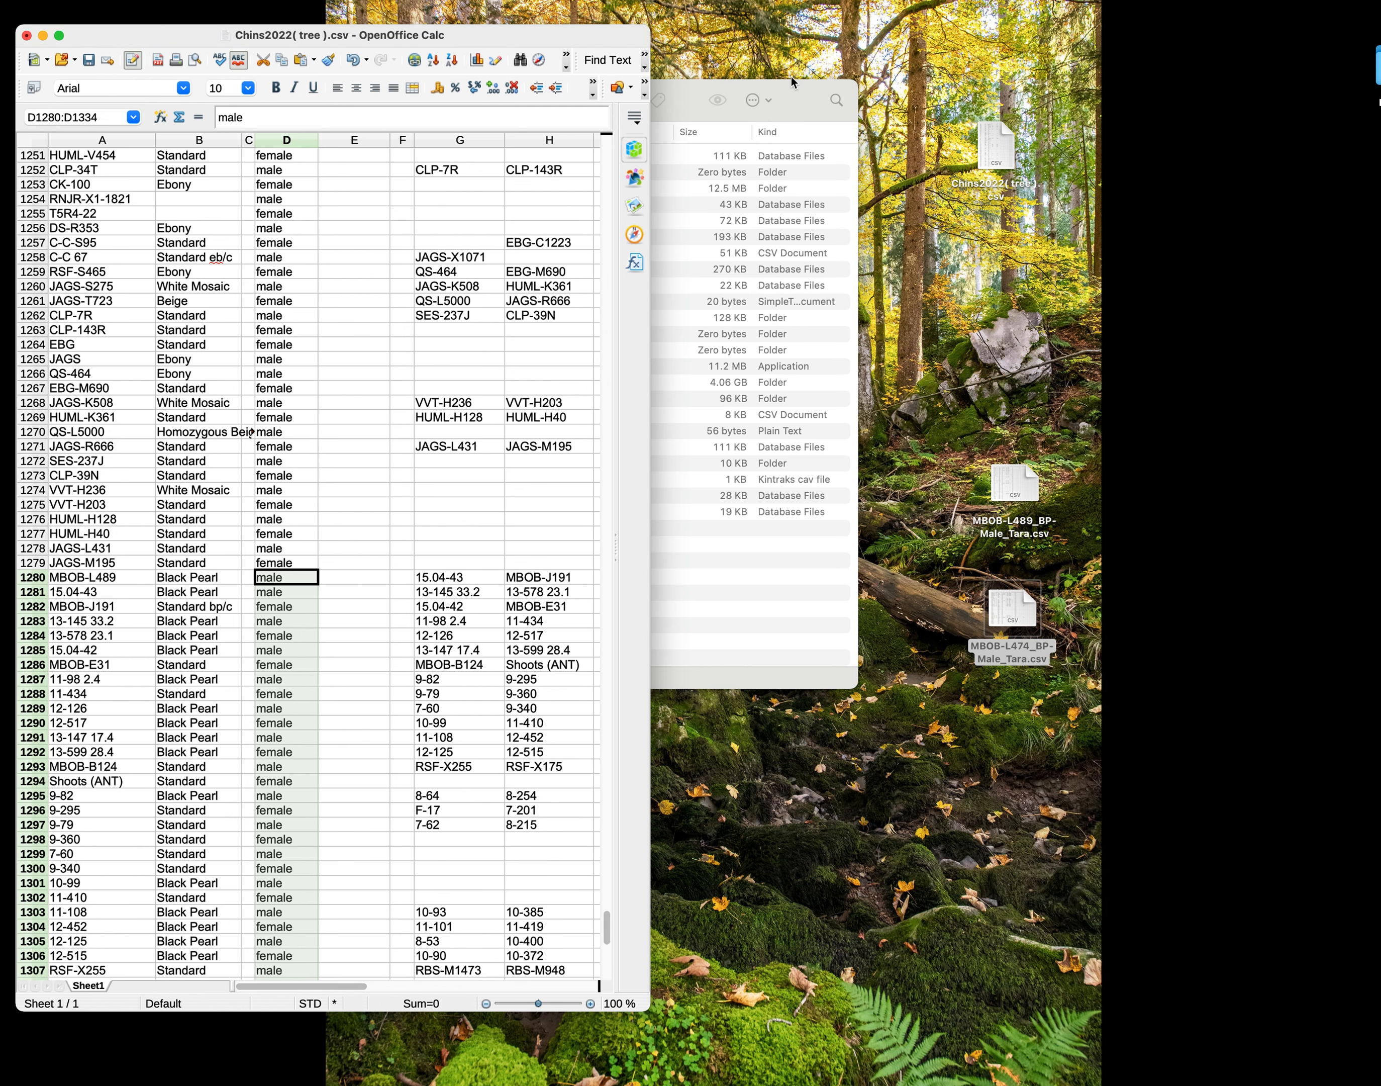
left_click(561, 305)
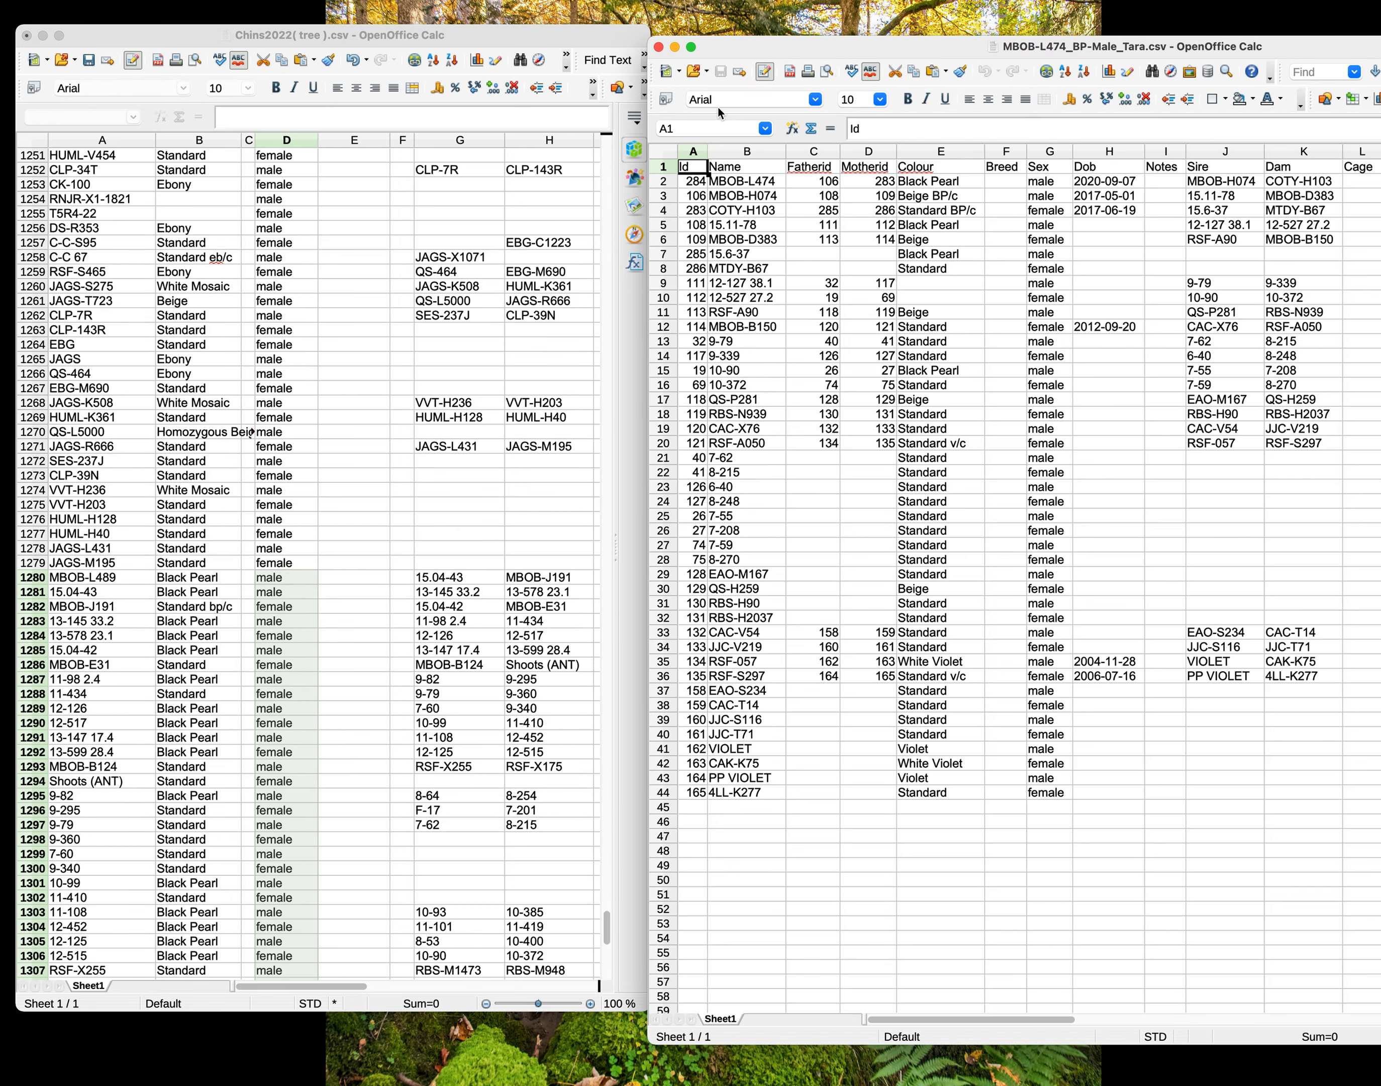
Copy all the animal names from the MBOB-L474 sheet (B2:B44) to the end of the Chins2022 name column, starting at A1335.
left_click_drag(731, 183, 737, 794)
key("super+c")
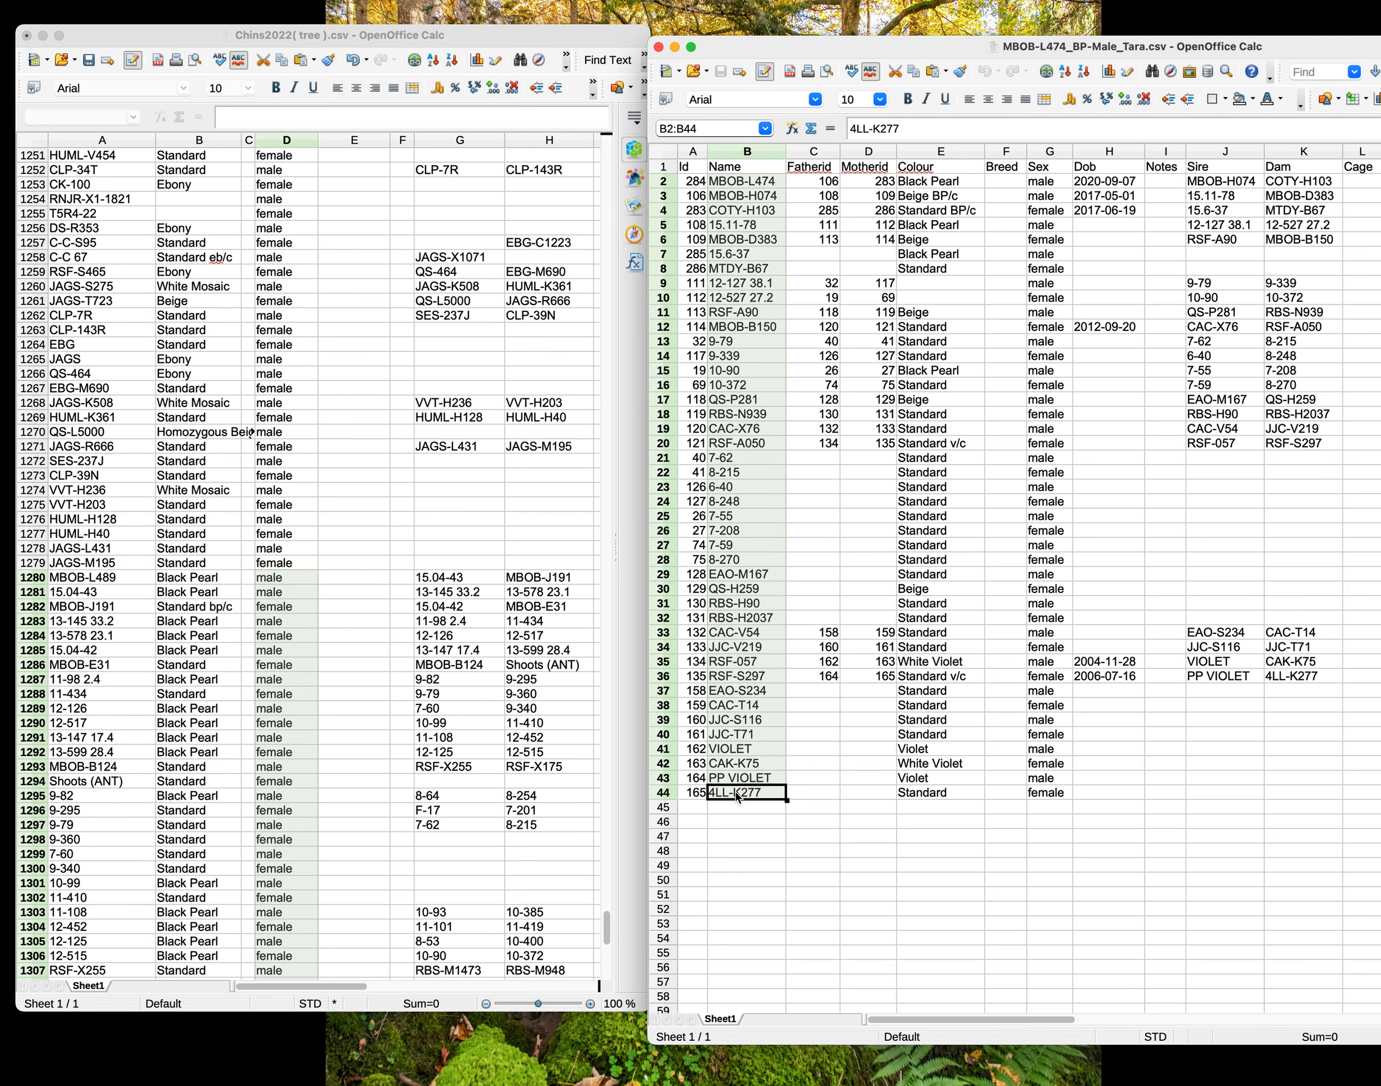
scroll(227, 785, "down", 3)
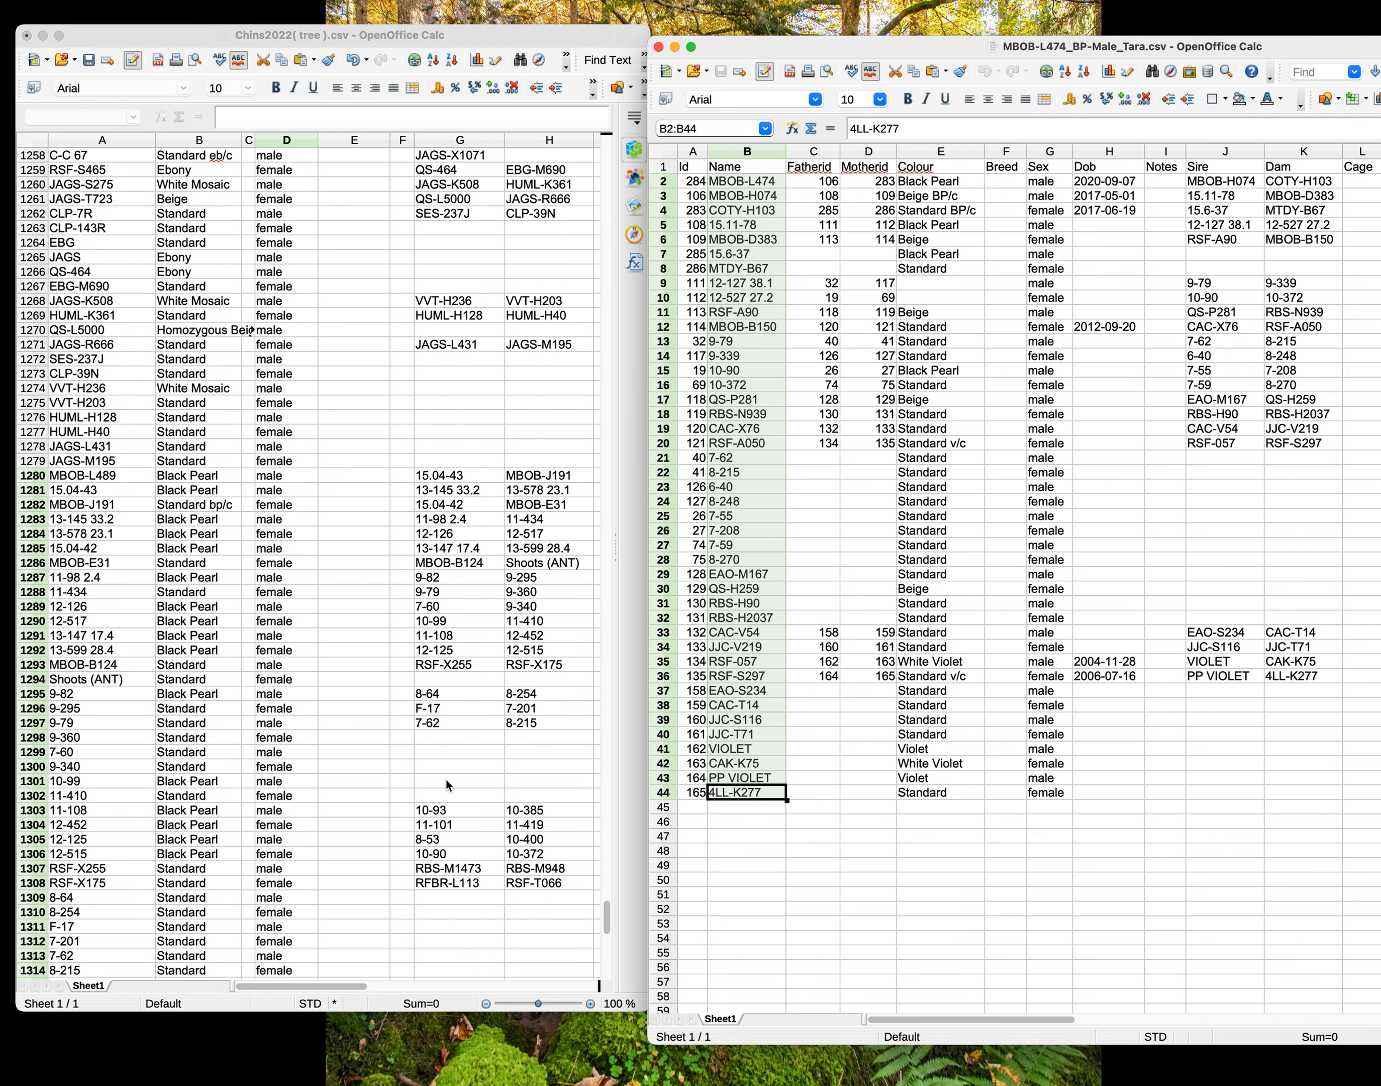
scroll(446, 779, "down", 15)
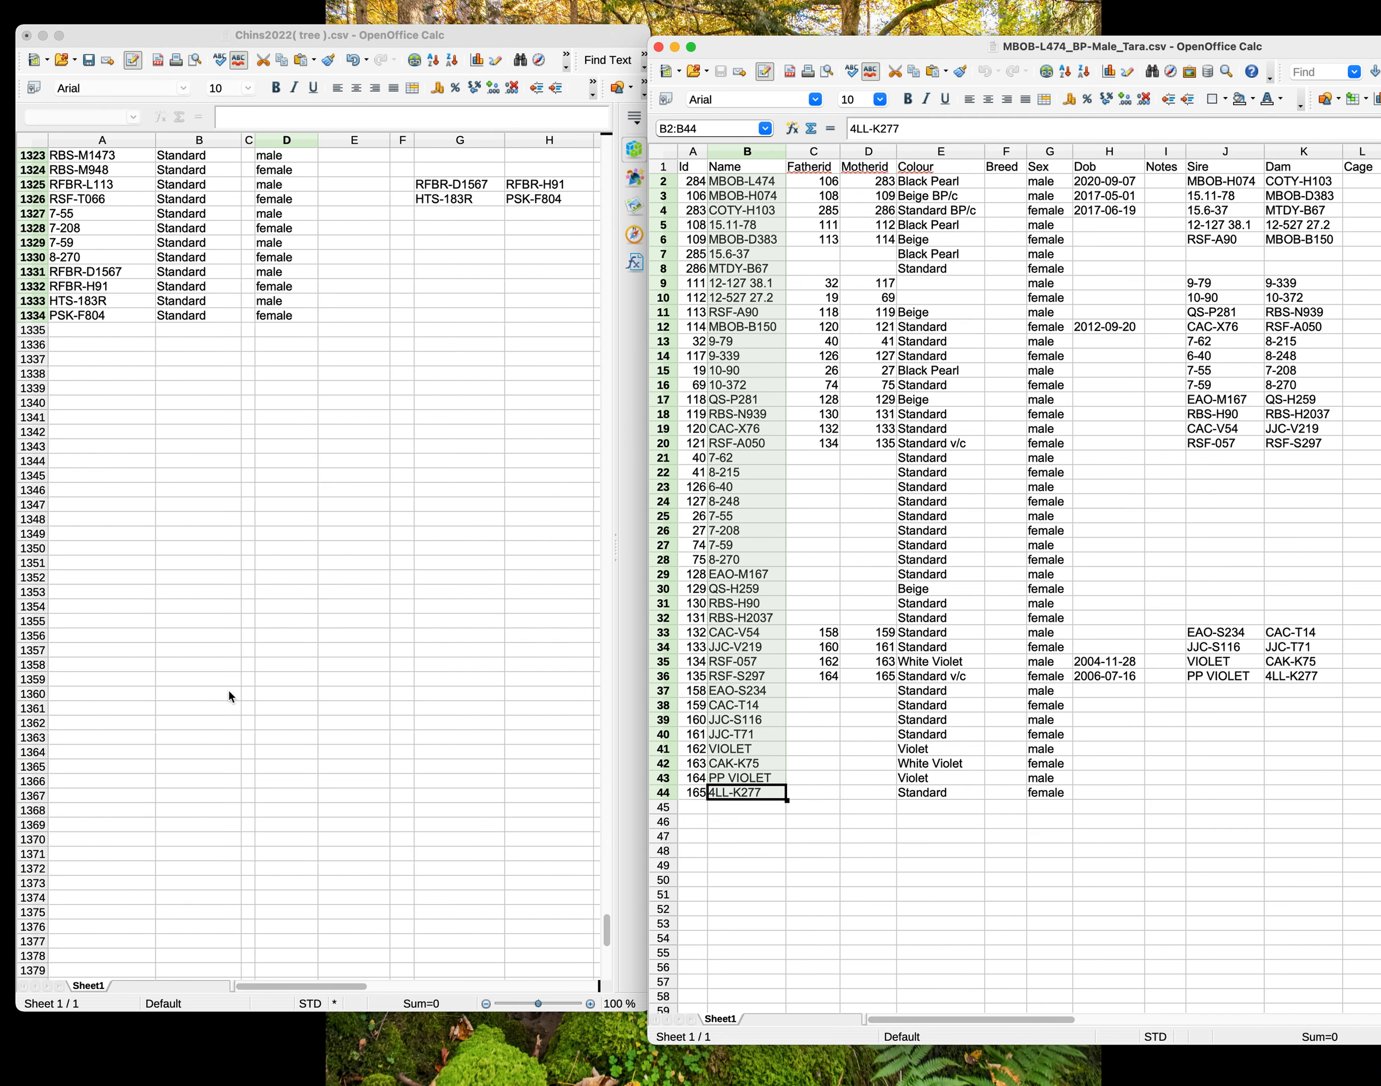
left_click(81, 332)
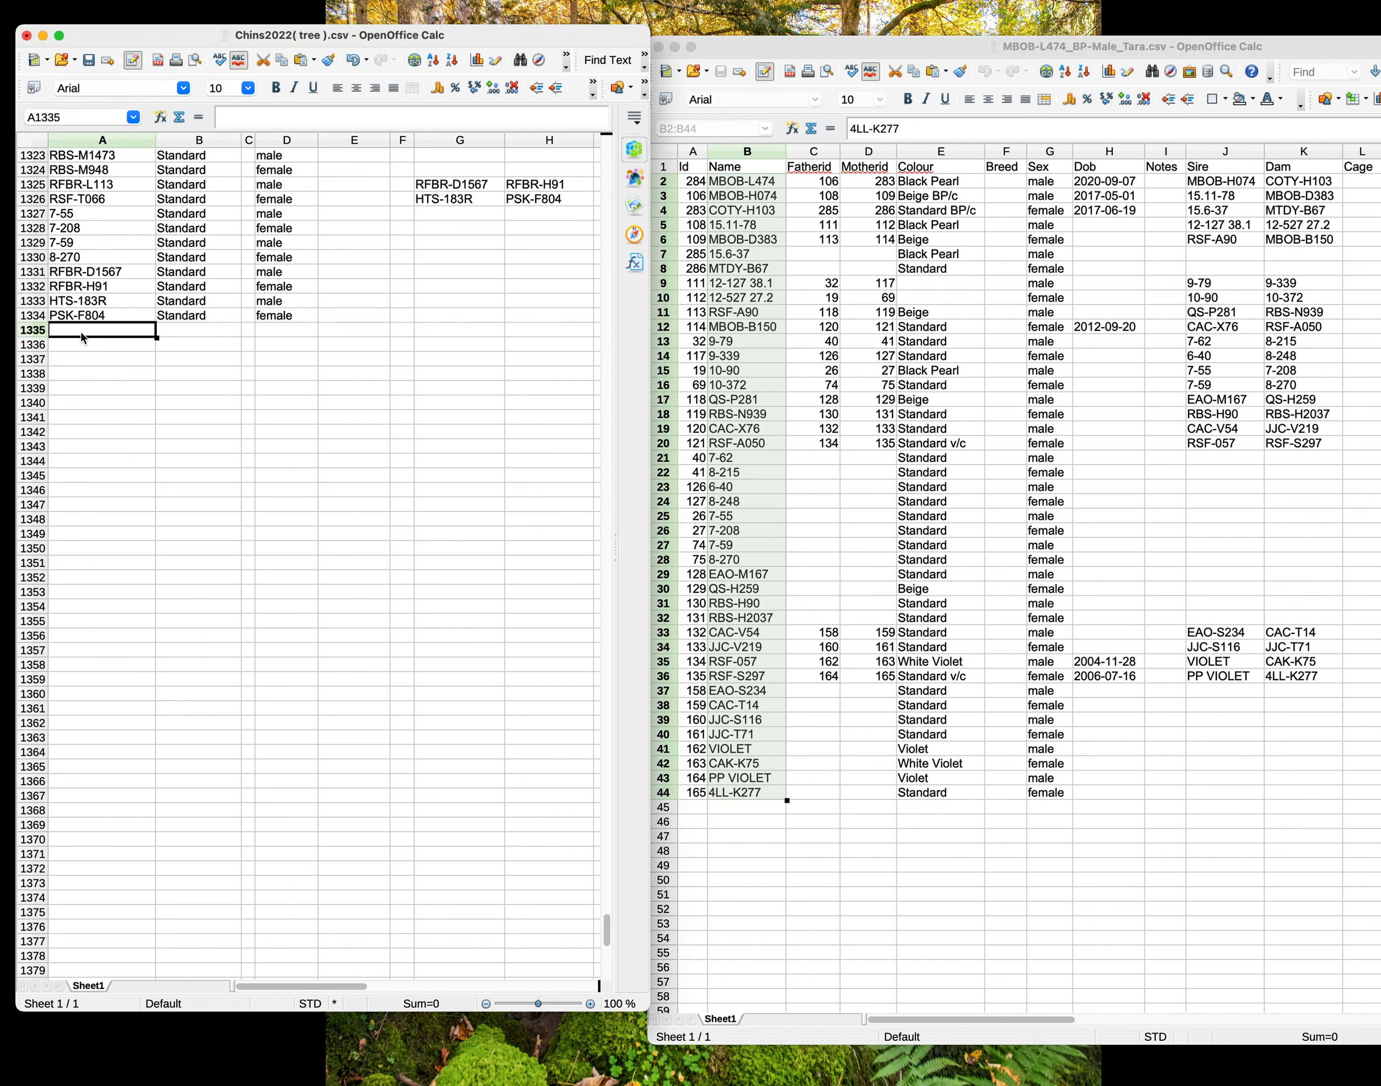
key("super+v")
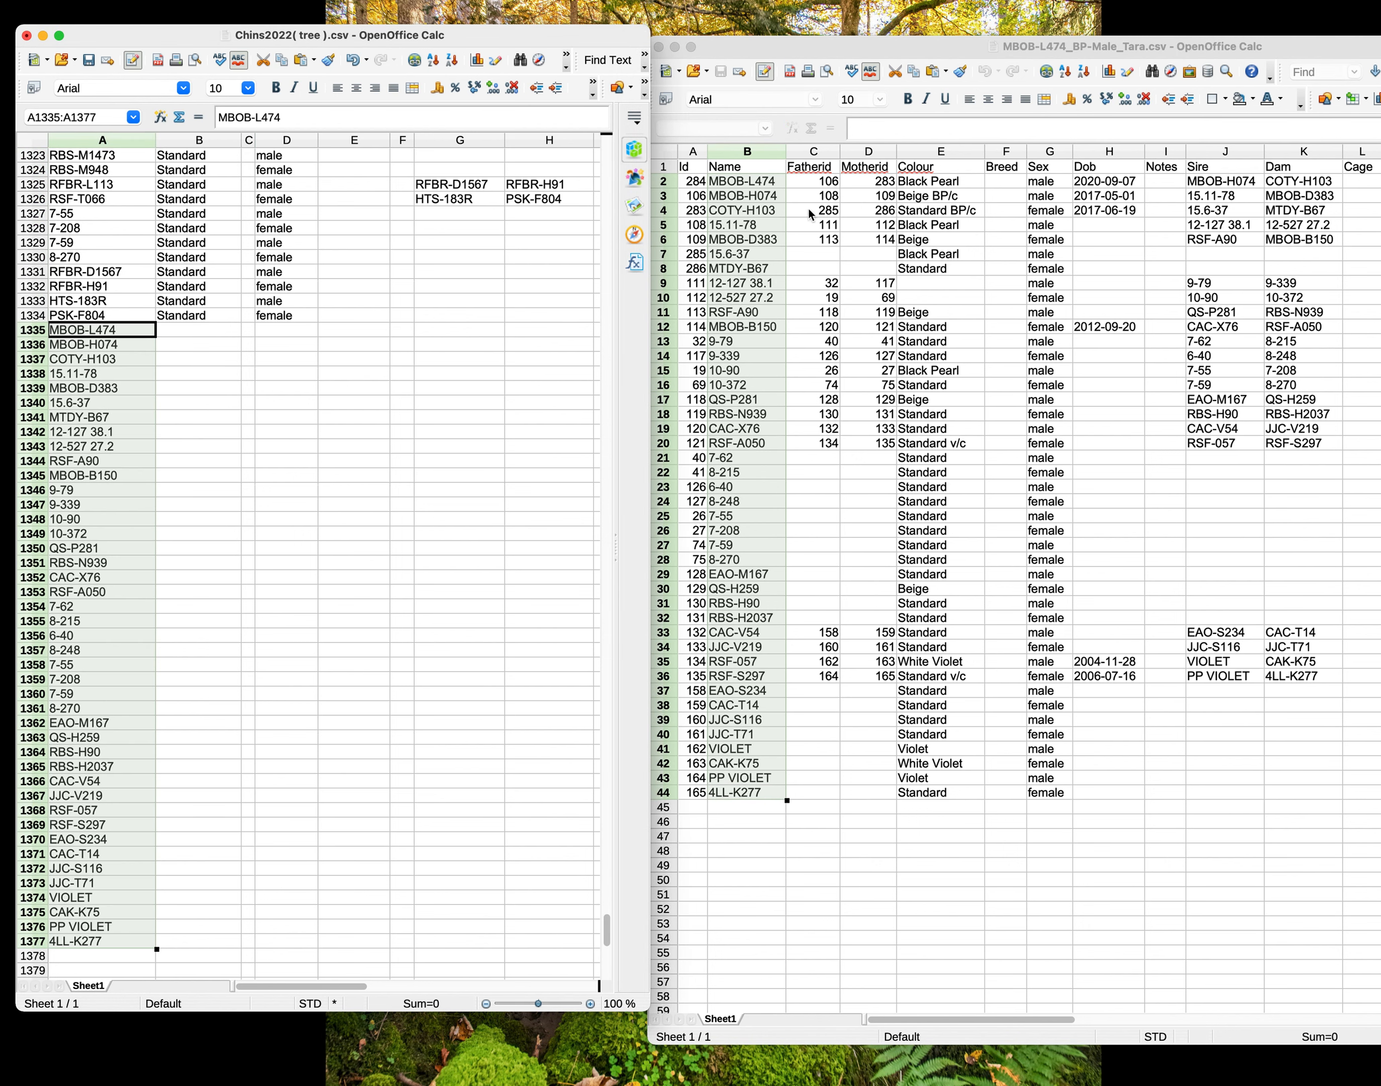
Copy the MBOB-L474 Colour values (E2:E44) into the Chins2022 color column, starting at B1335.
left_click_drag(935, 182, 929, 797)
key("ctrl+c")
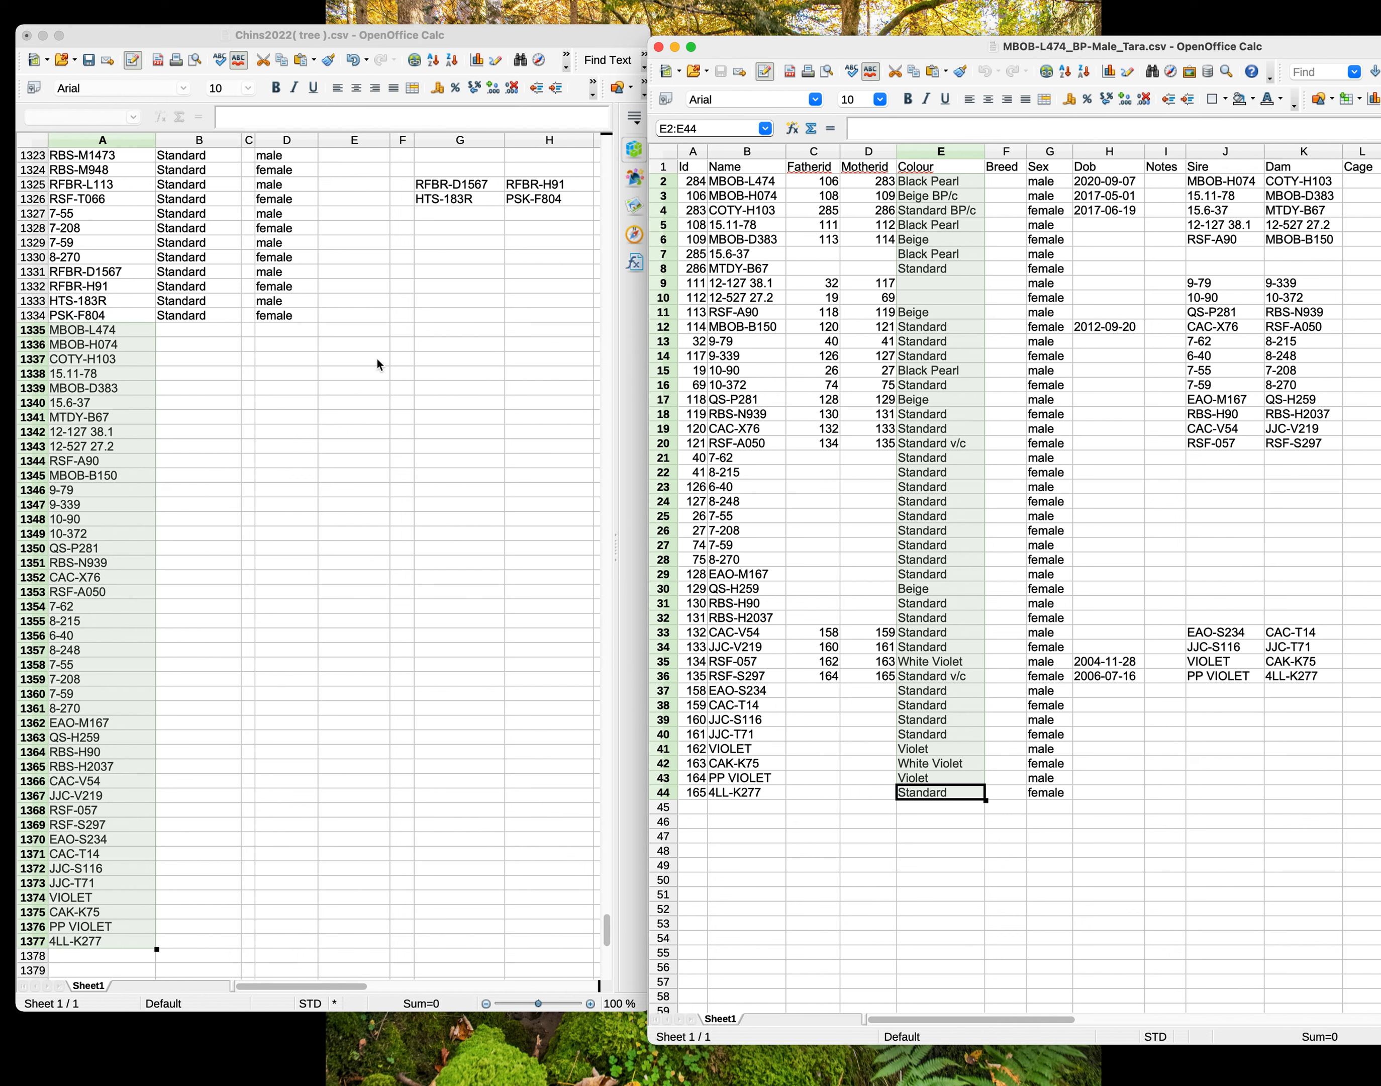
left_click(461, 480)
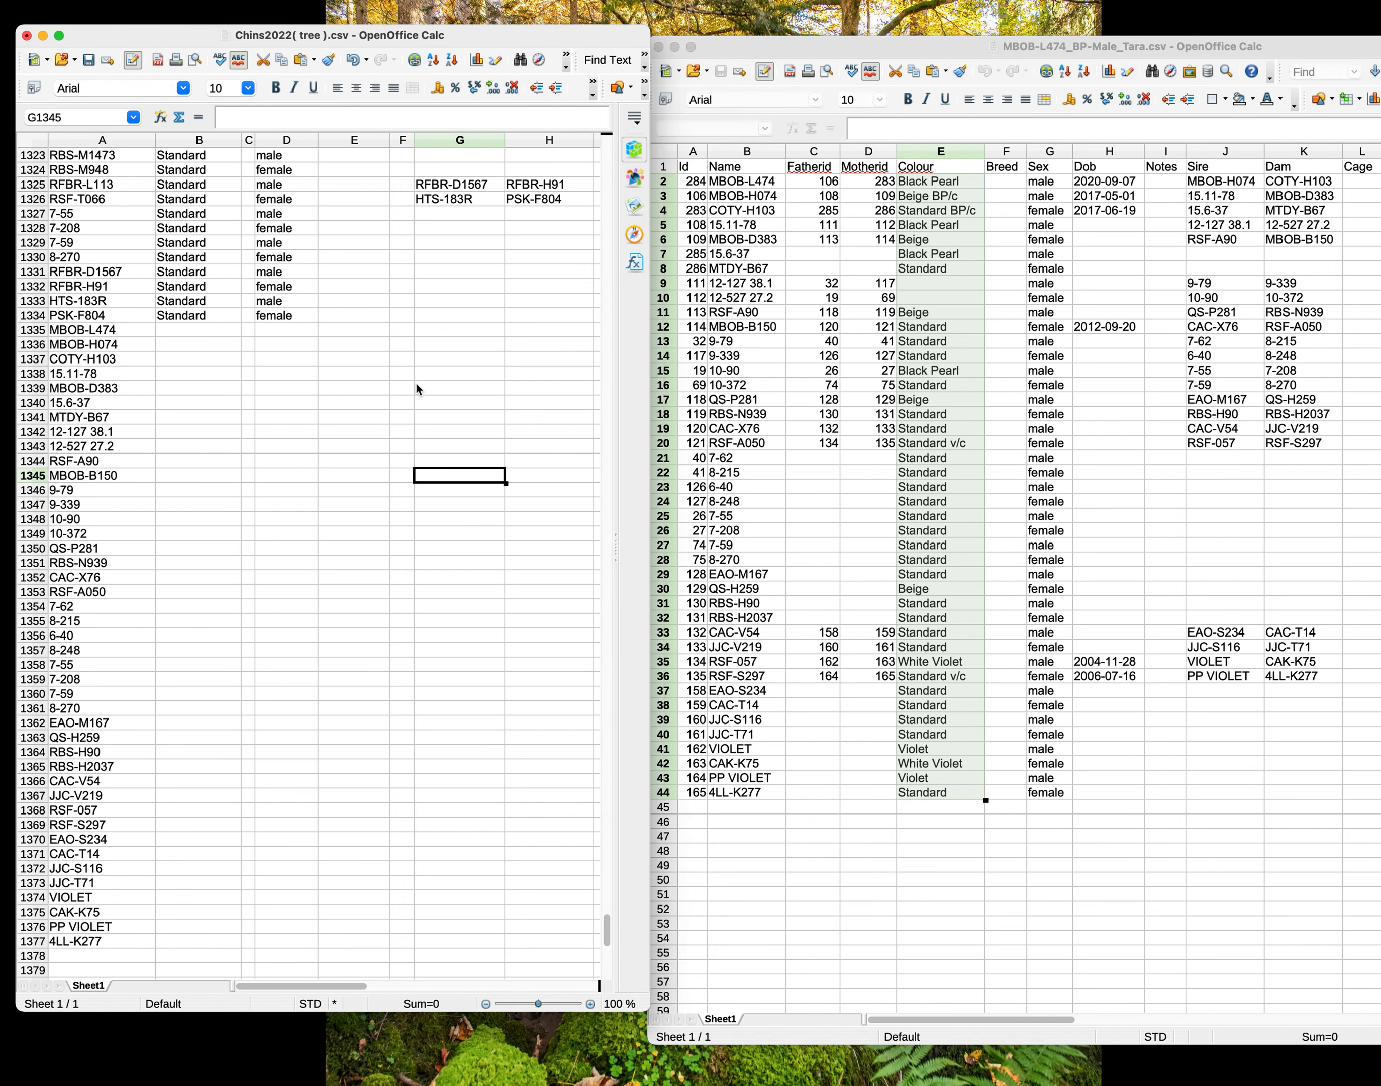
scroll(415, 382, "up", 1)
scroll(415, 382, "up", 5)
scroll(415, 379, "down", 1)
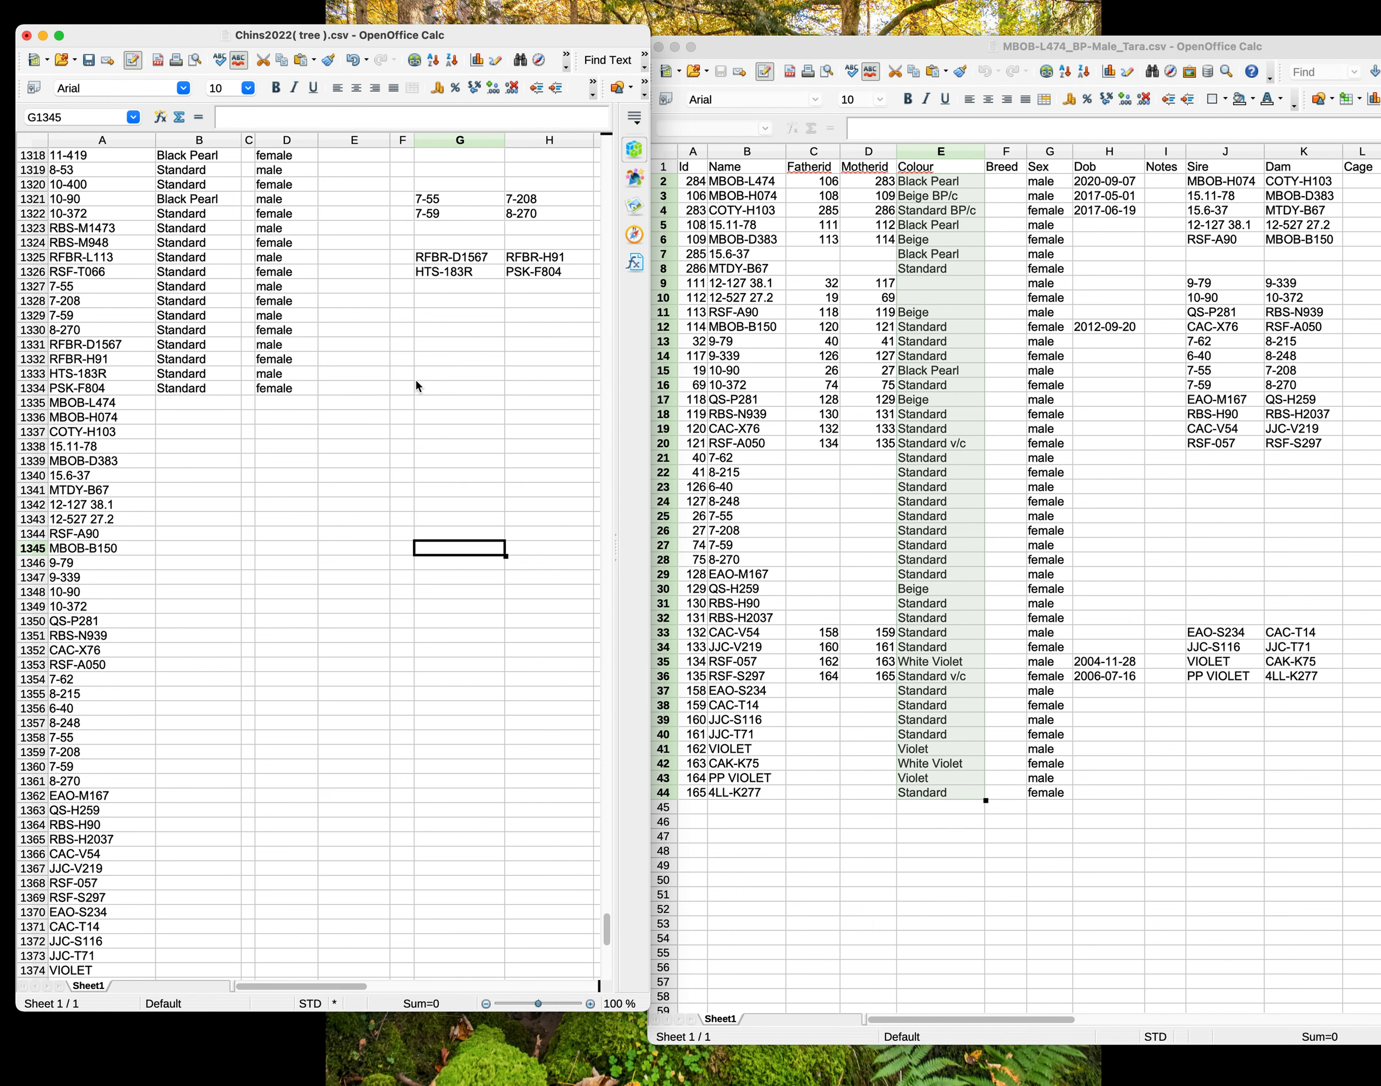
left_click(172, 399)
key("ctrl+v")
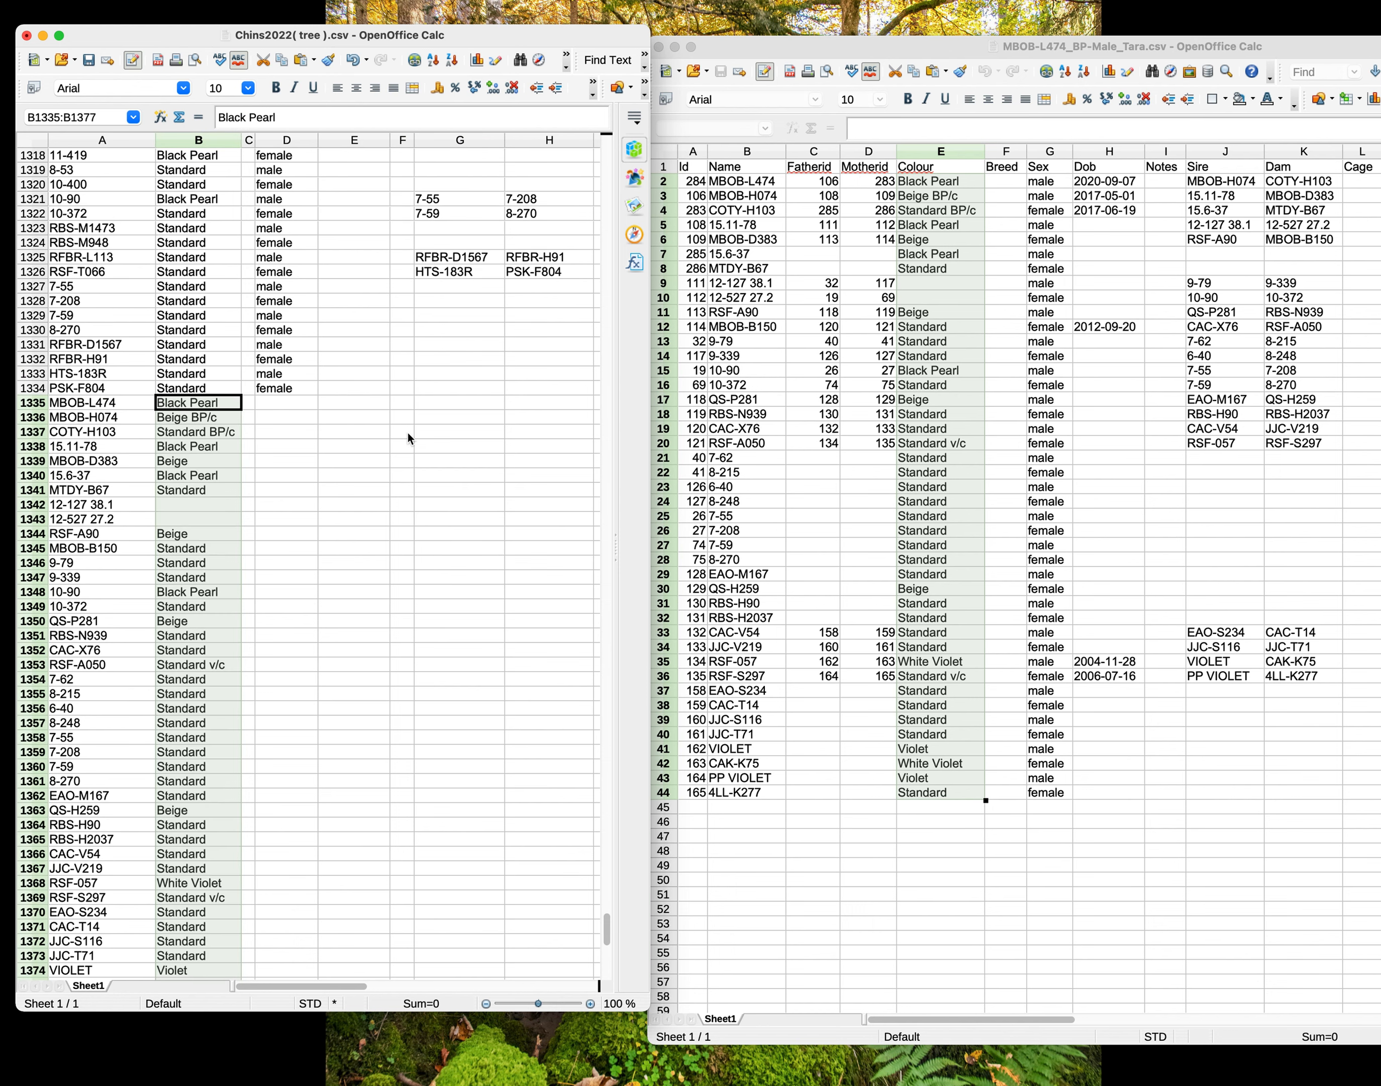
Copy the MBOB-L474 Sex values (G2:G44) into the Chins2022 sex column, starting at D1335.
left_click(1050, 182)
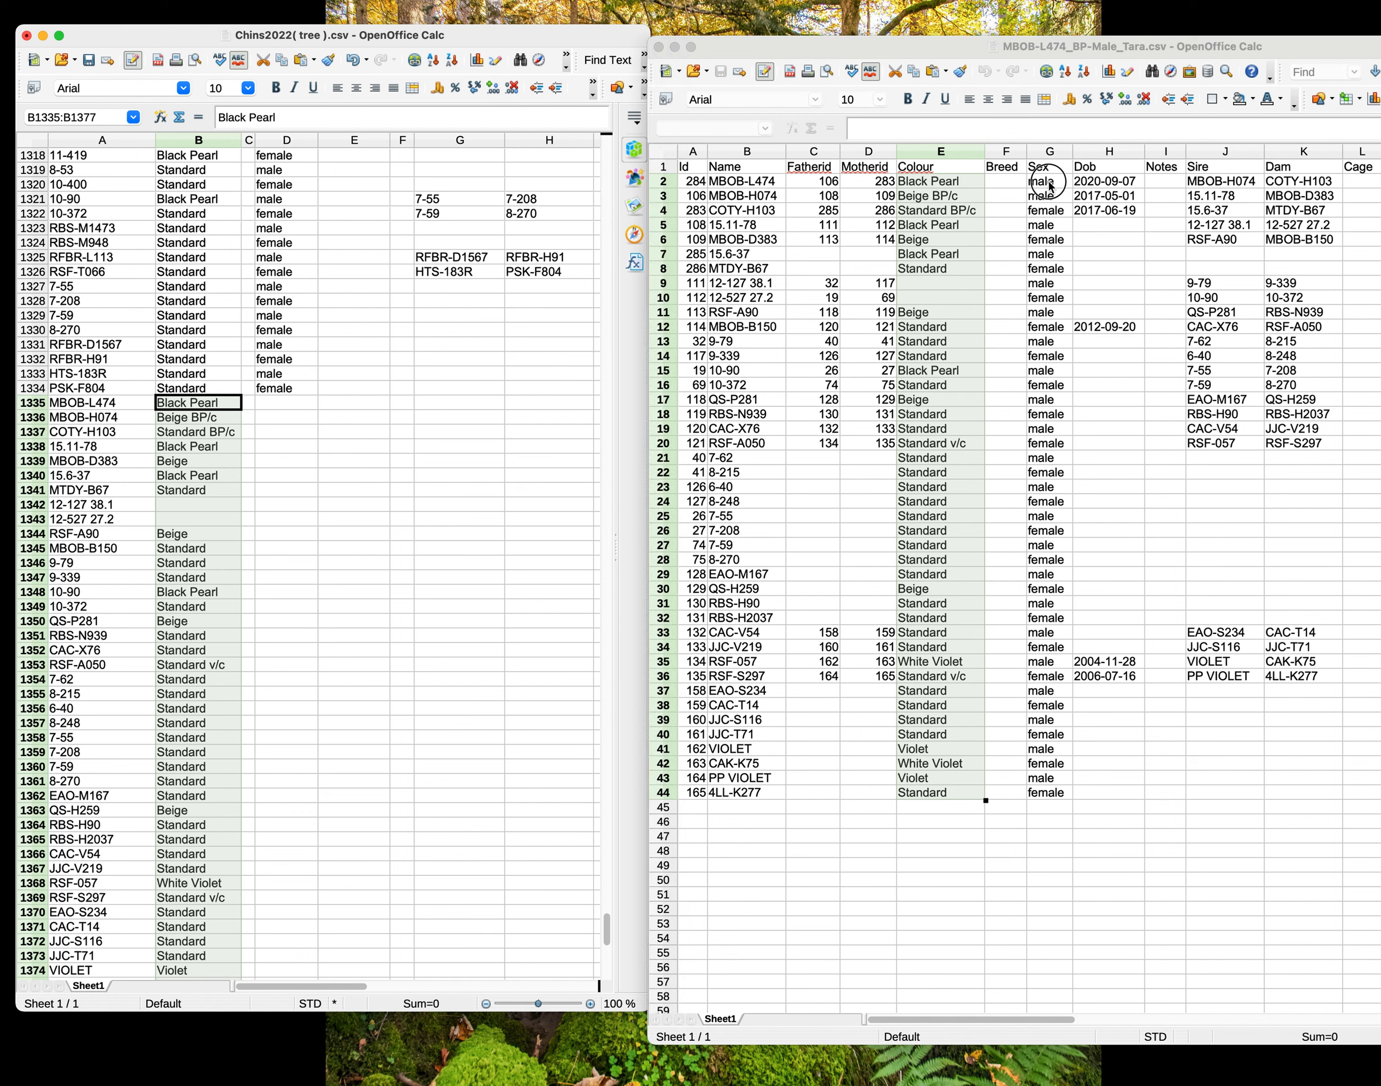
left_click_drag(1066, 184, 1039, 795)
key("super+c")
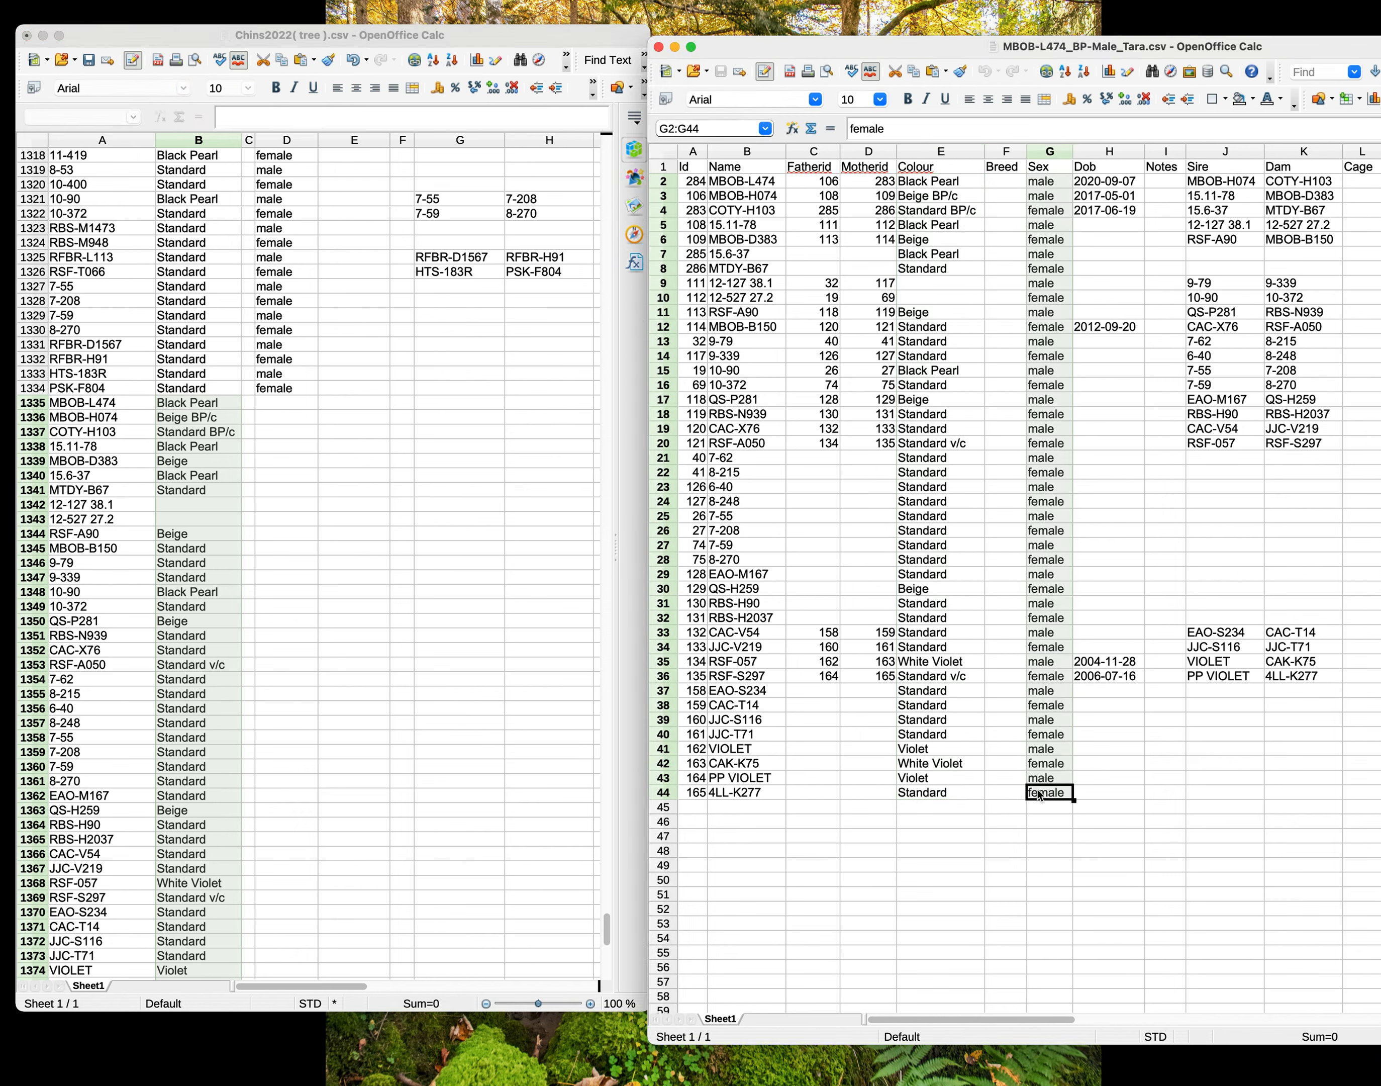
left_click(287, 403)
key("super+v")
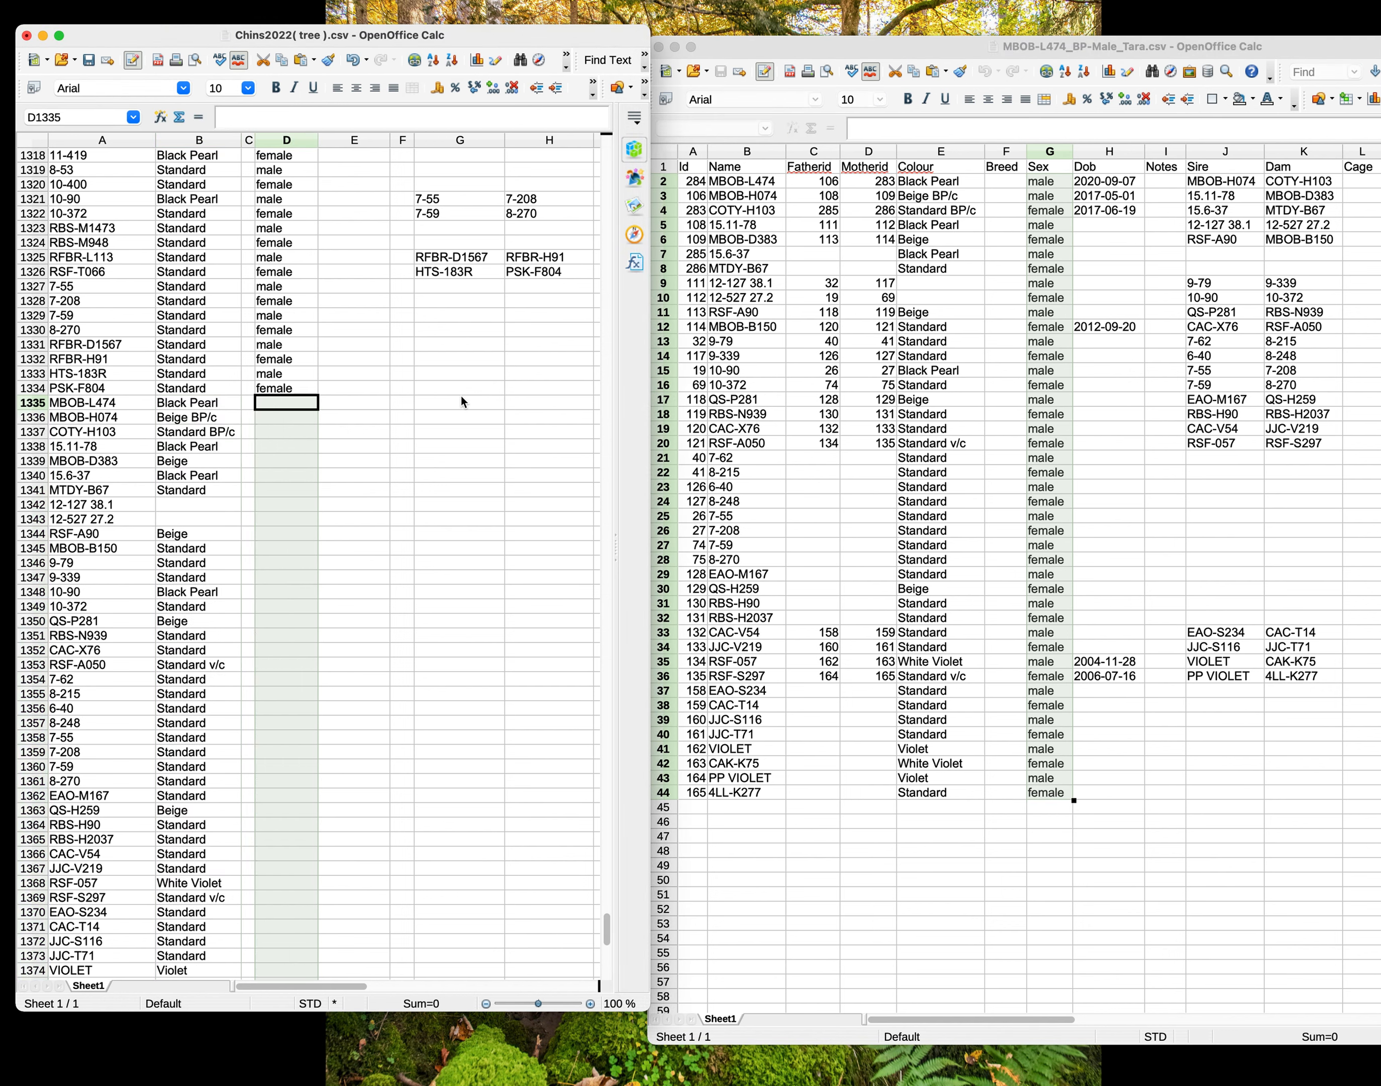
Copy the MBOB-L474 Dob values (H2:H36) into the Chins2022 date-of-birth column, starting at E1335.
left_click(1115, 182)
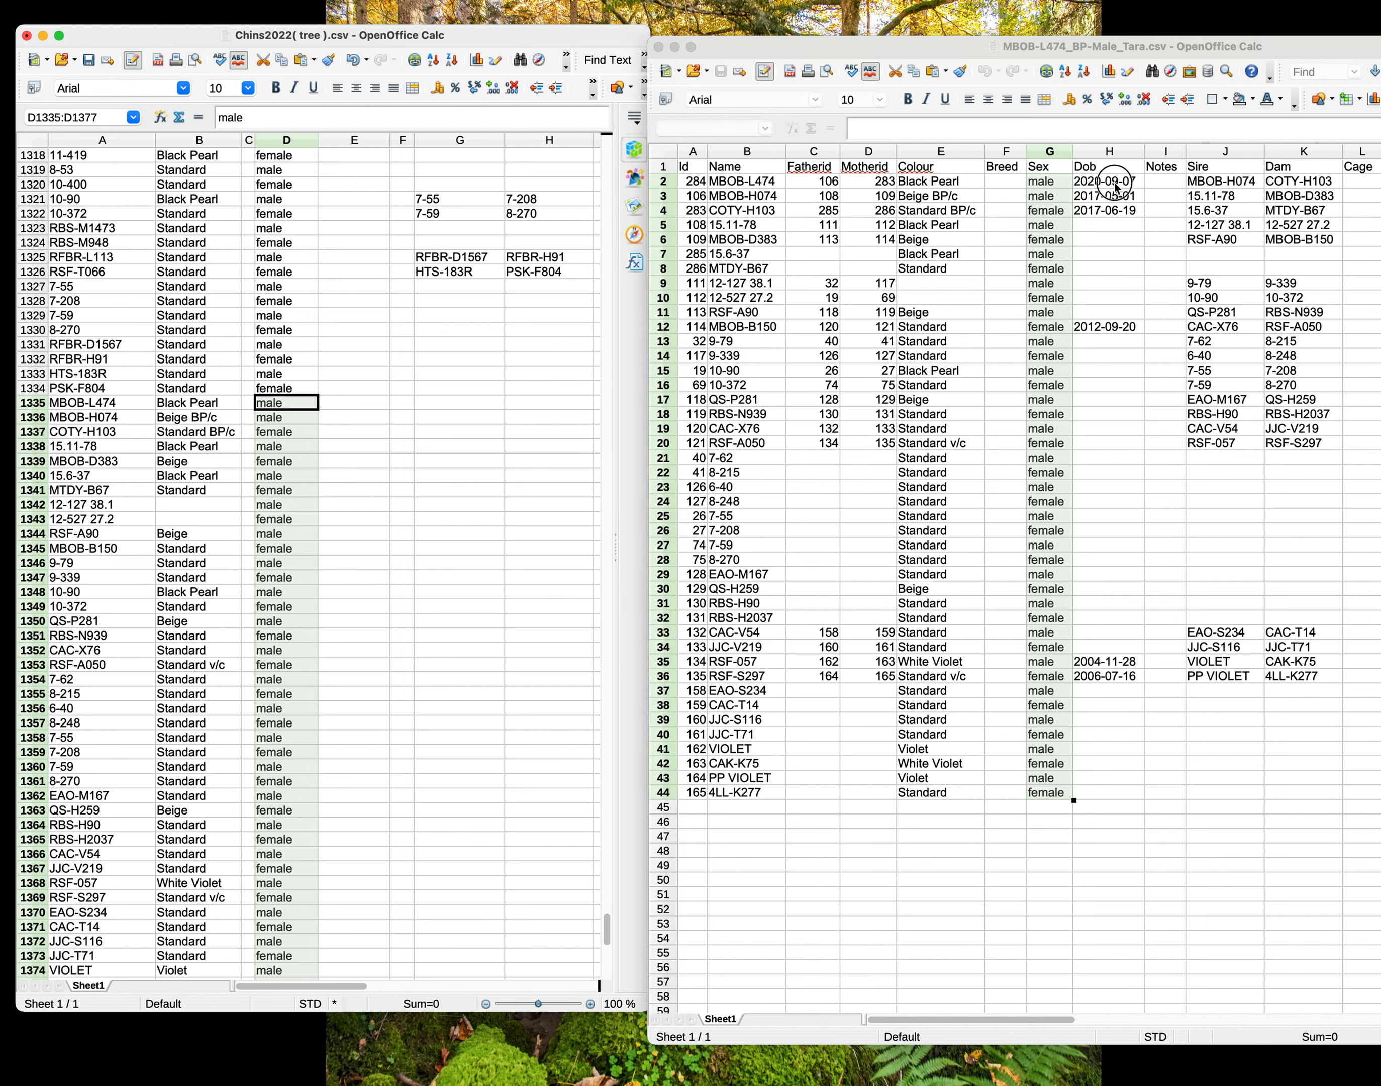
left_click(1103, 187)
left_click_drag(1103, 187, 1093, 678)
key("super+c")
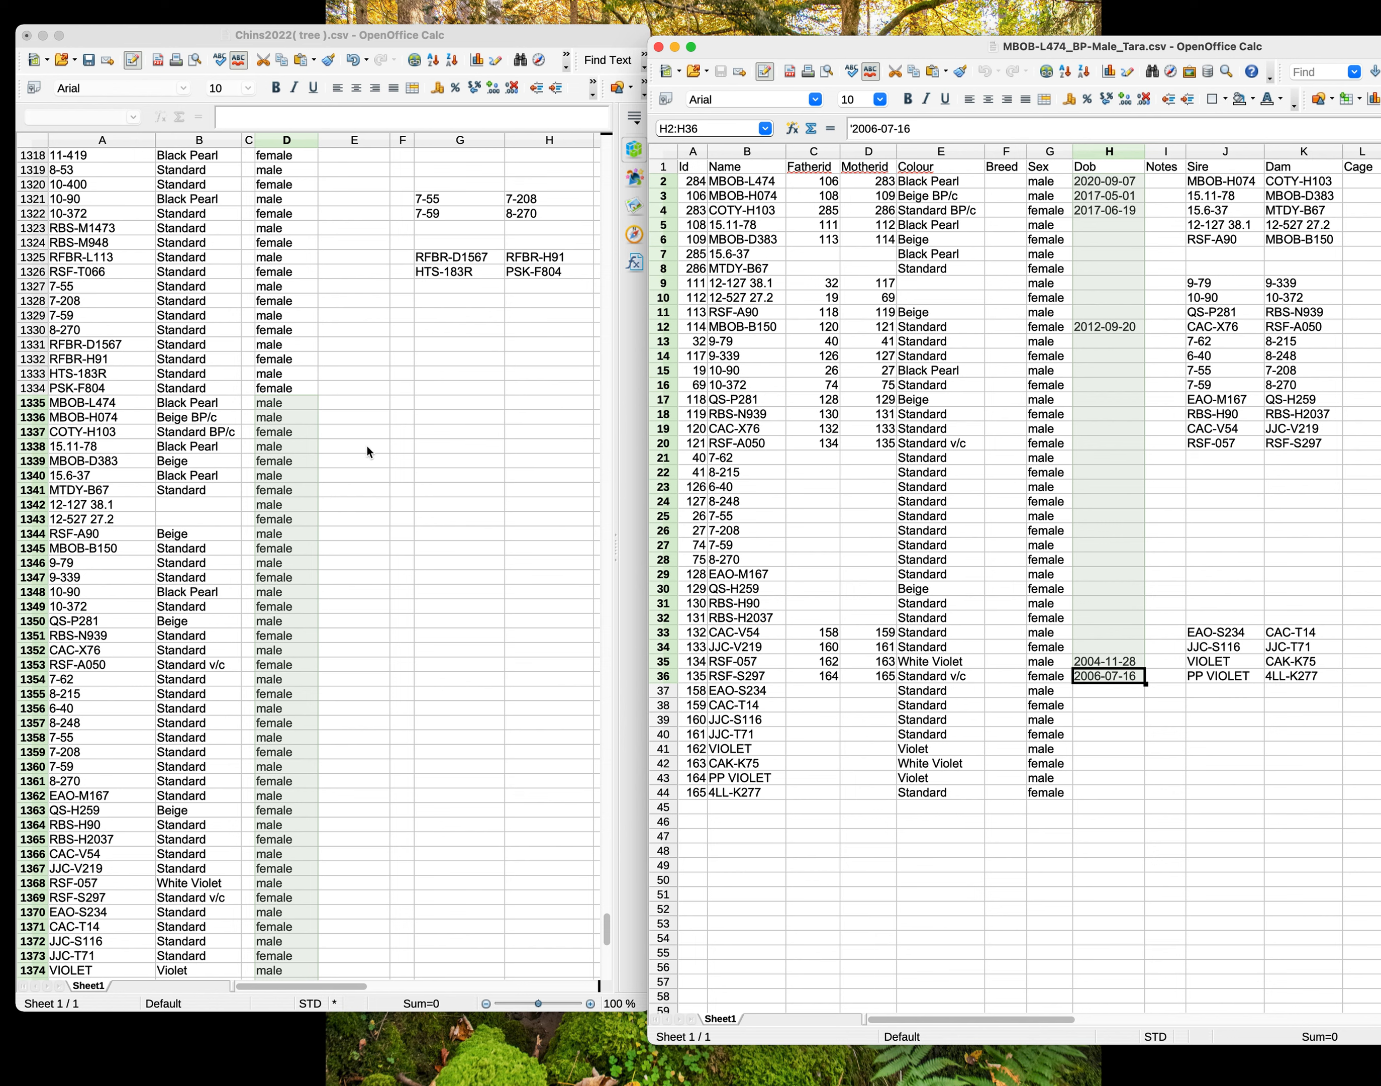
left_click_drag(353, 405, 366, 412)
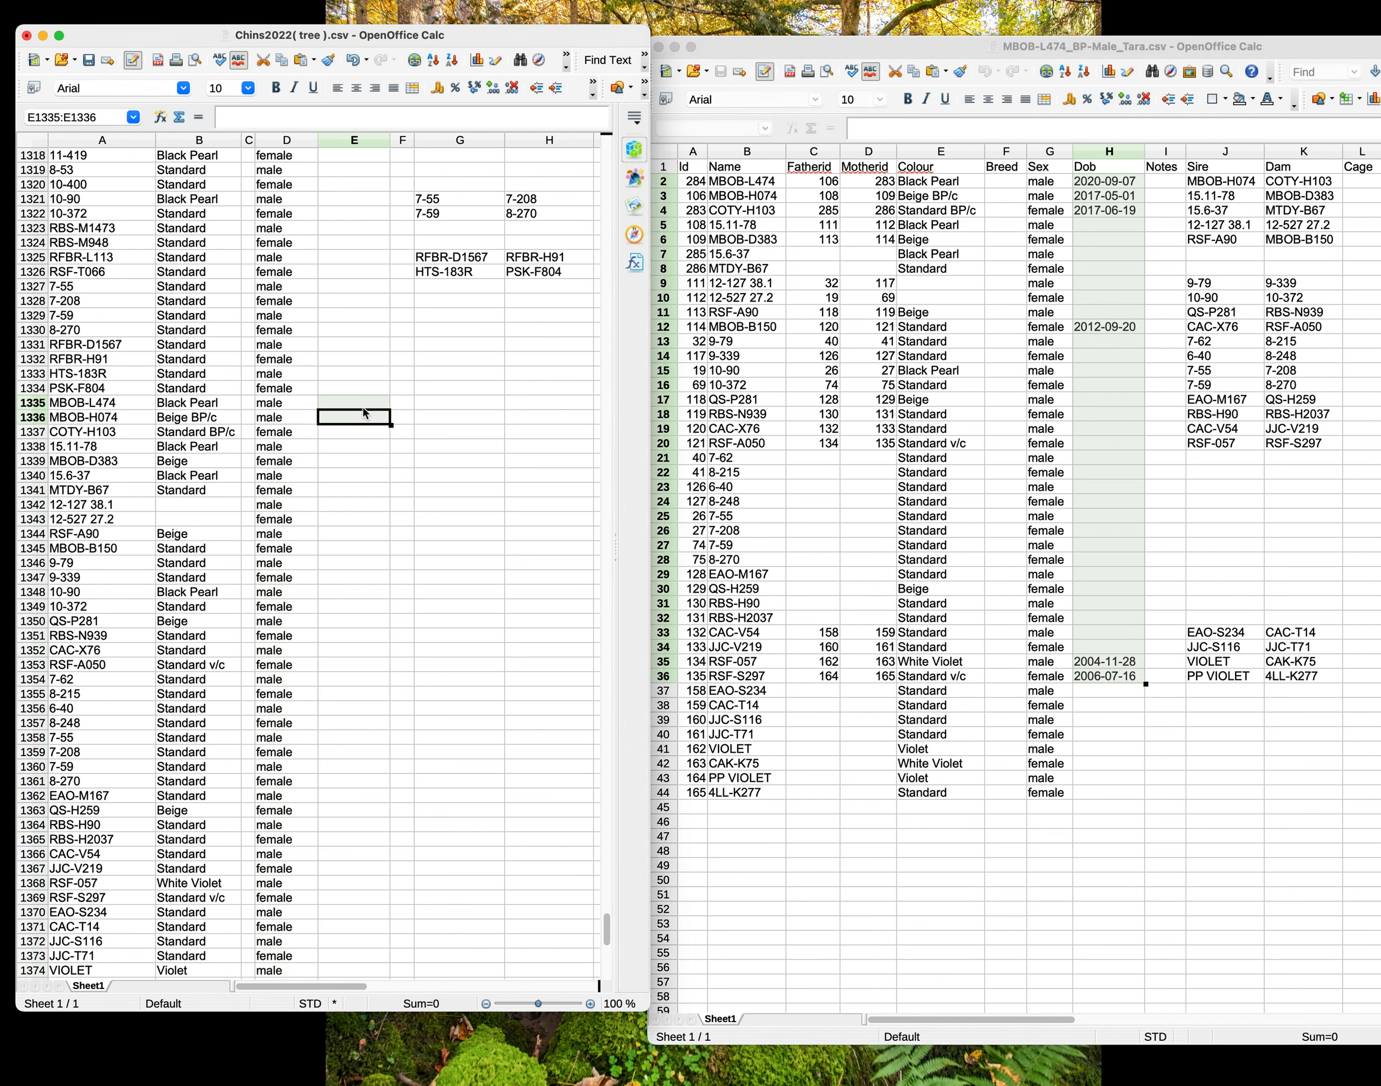
key("super+v")
left_click(362, 547)
left_click(349, 405)
key("super+v")
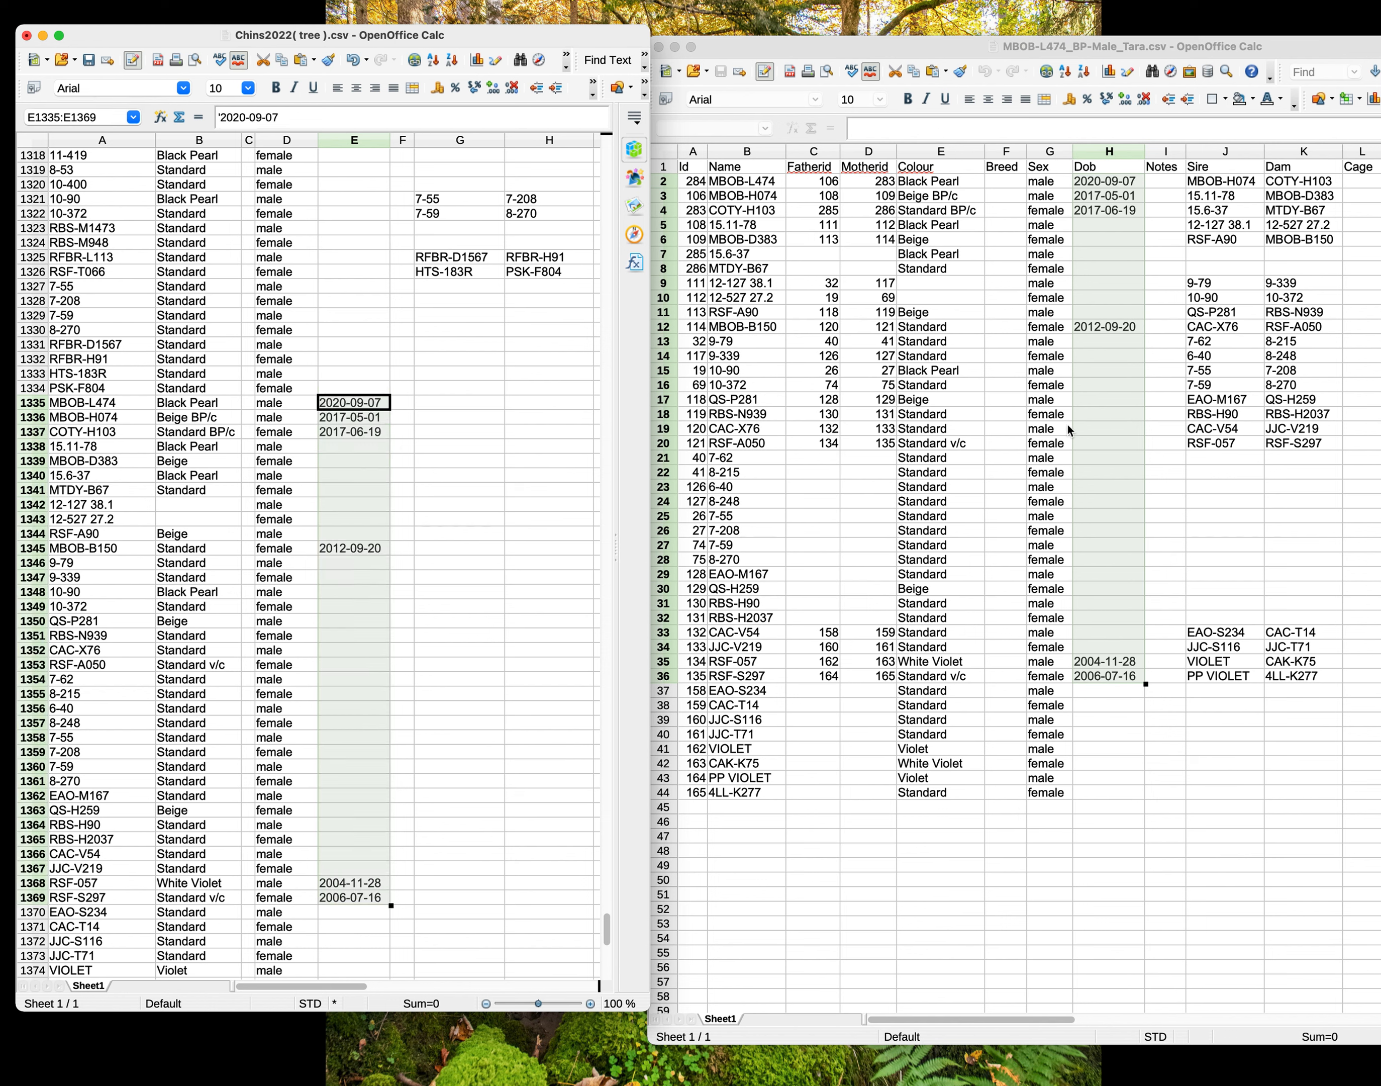
Copy the MBOB-L474 Sire values (J2:J36) into the Chins2022 sire column, starting at G1335.
left_click_drag(1208, 240, 1212, 679)
left_click_drag(1216, 182, 1209, 681)
key("super+c")
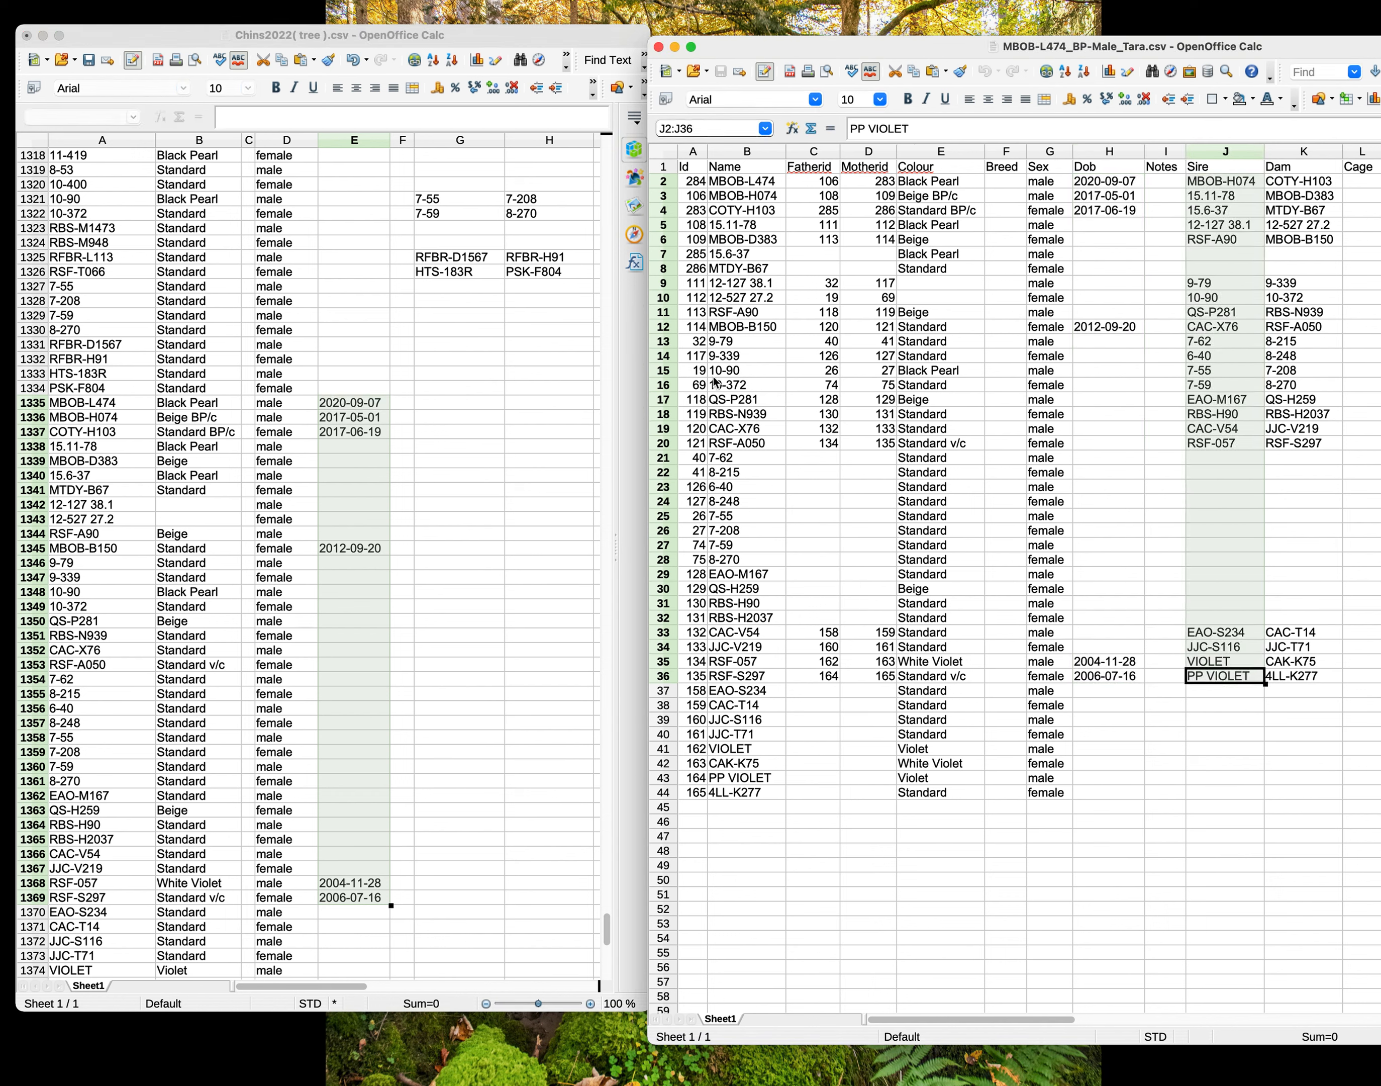
left_click(479, 402)
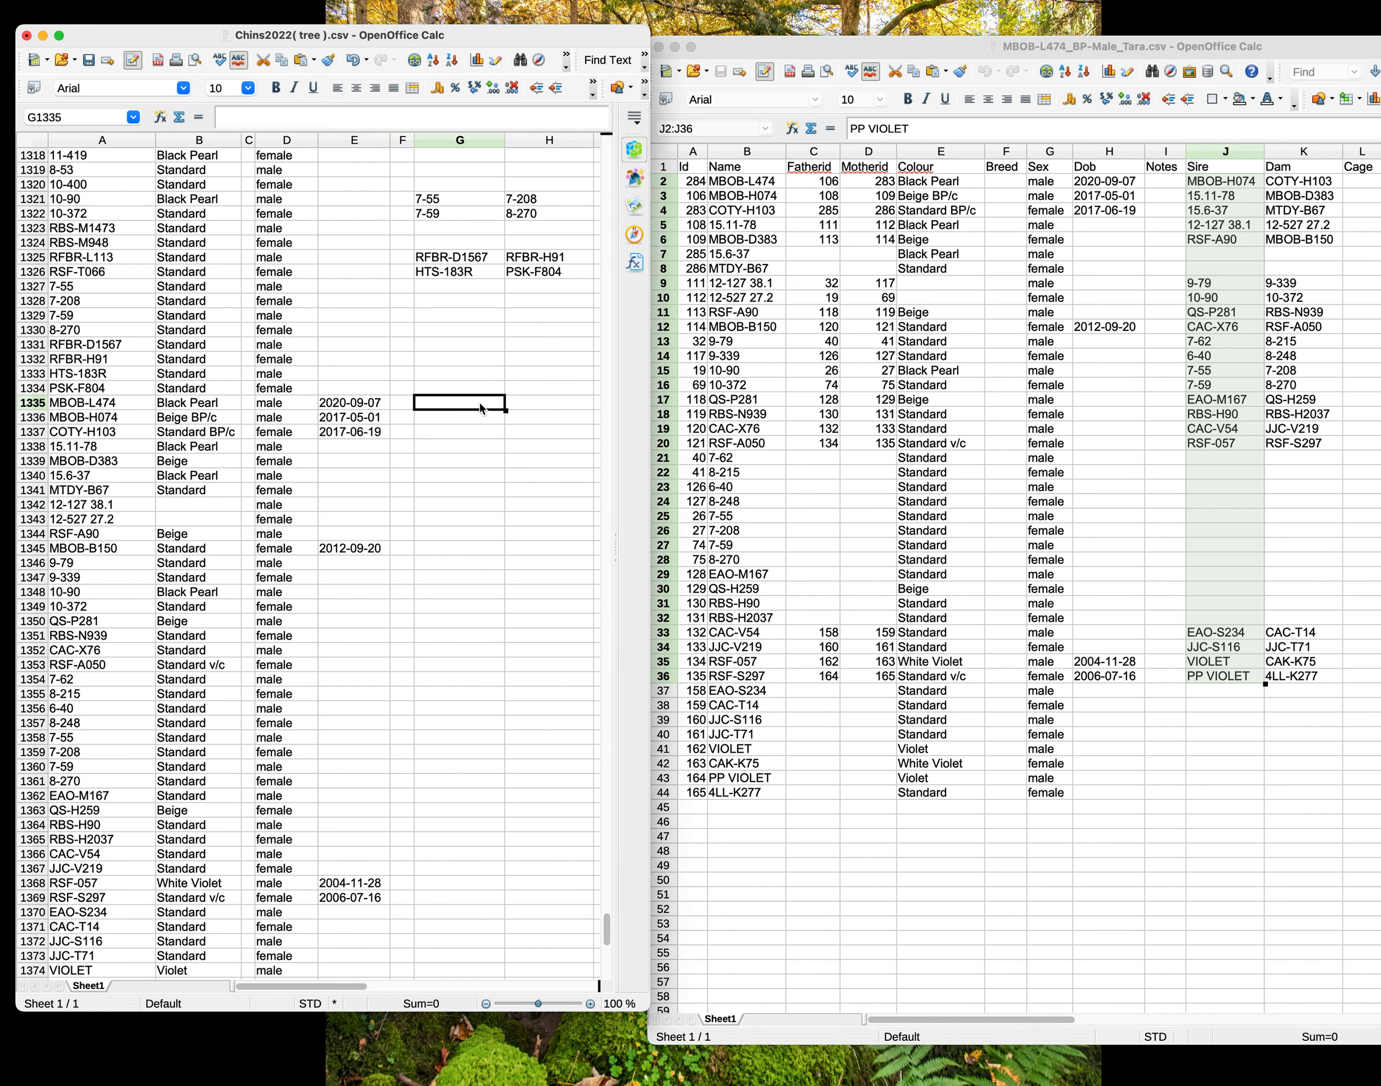
key("super+v")
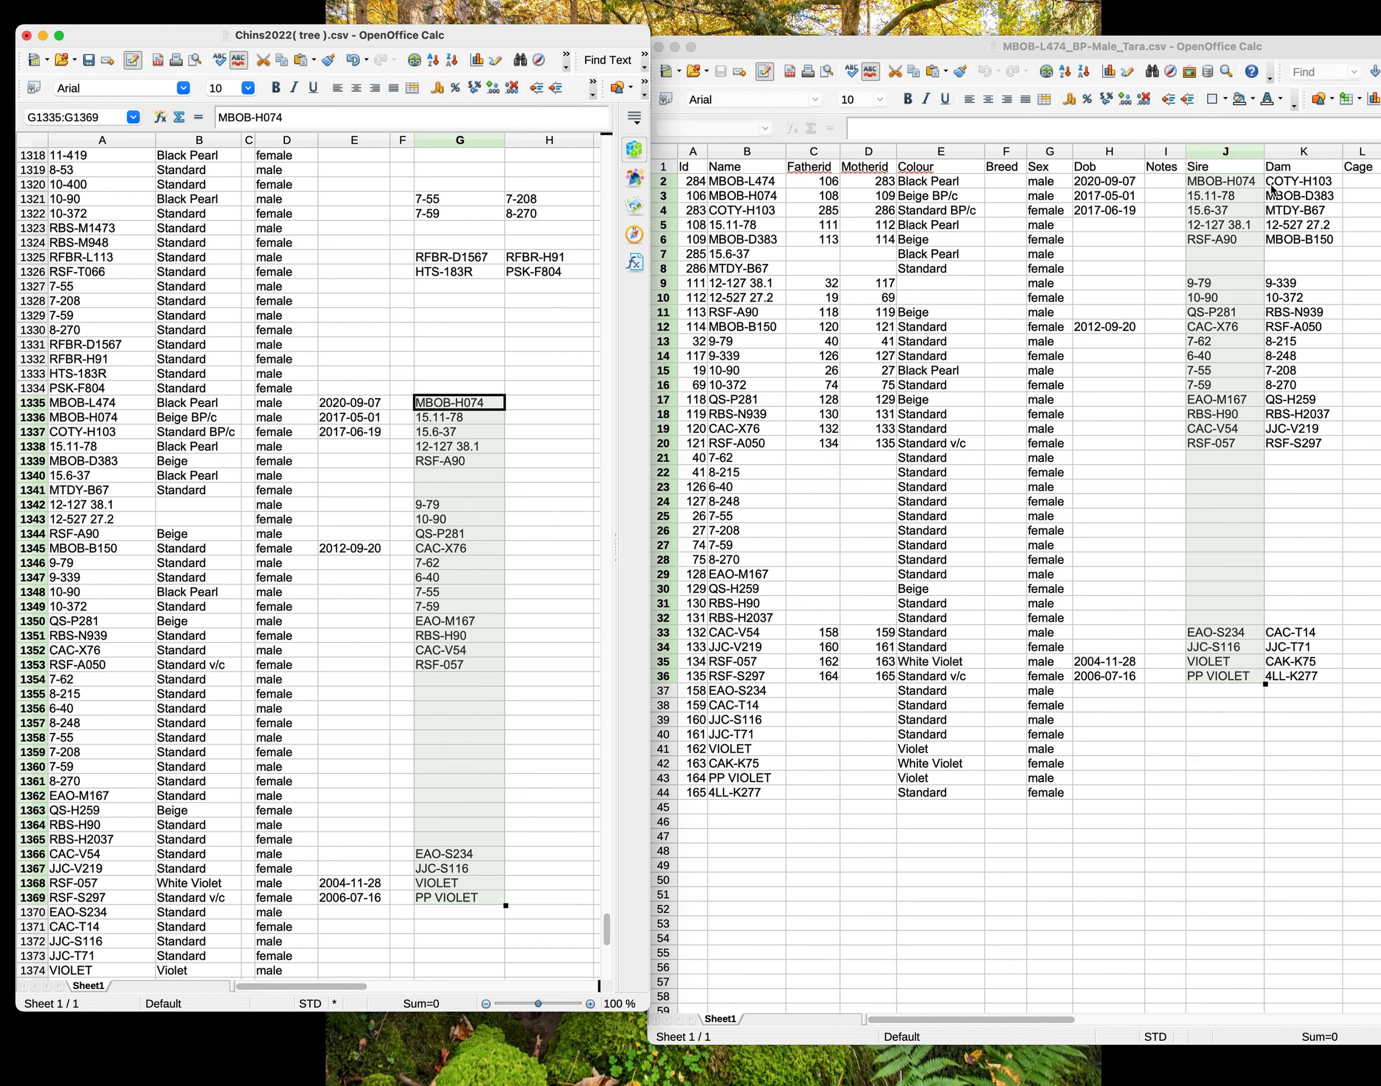
Copy the MBOB-L474 Dam values (K2:K36) into the Chins2022 dam column, starting at H1335.
left_click(1313, 182)
left_click(1309, 182)
left_click_drag(1310, 184, 1275, 681)
key("ctrl+c")
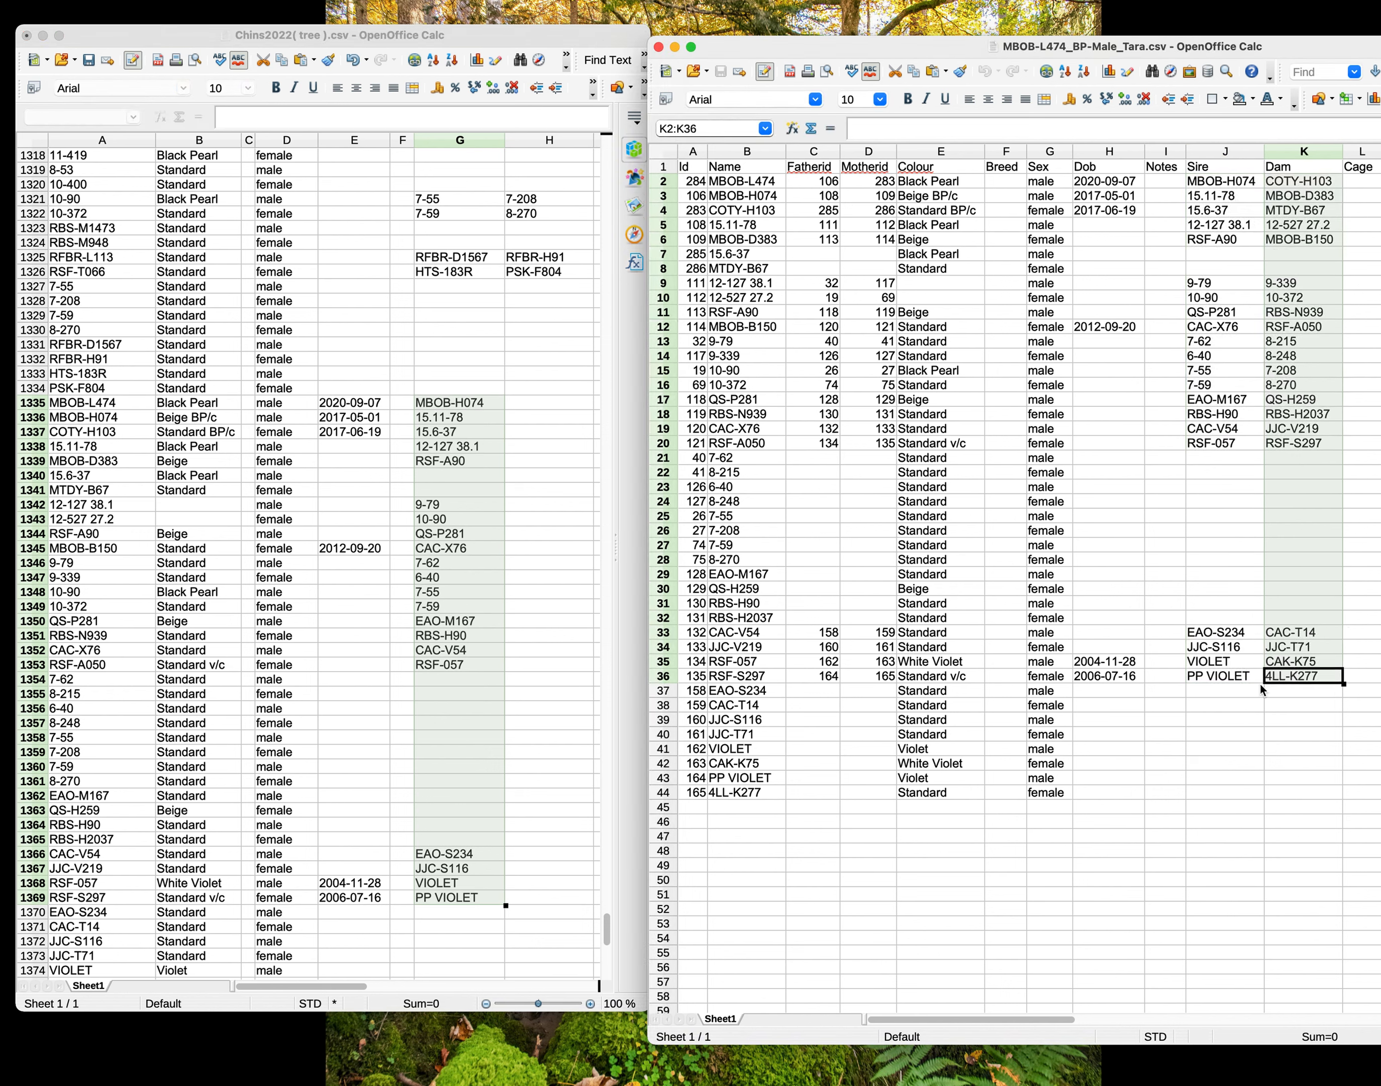
left_click(540, 406)
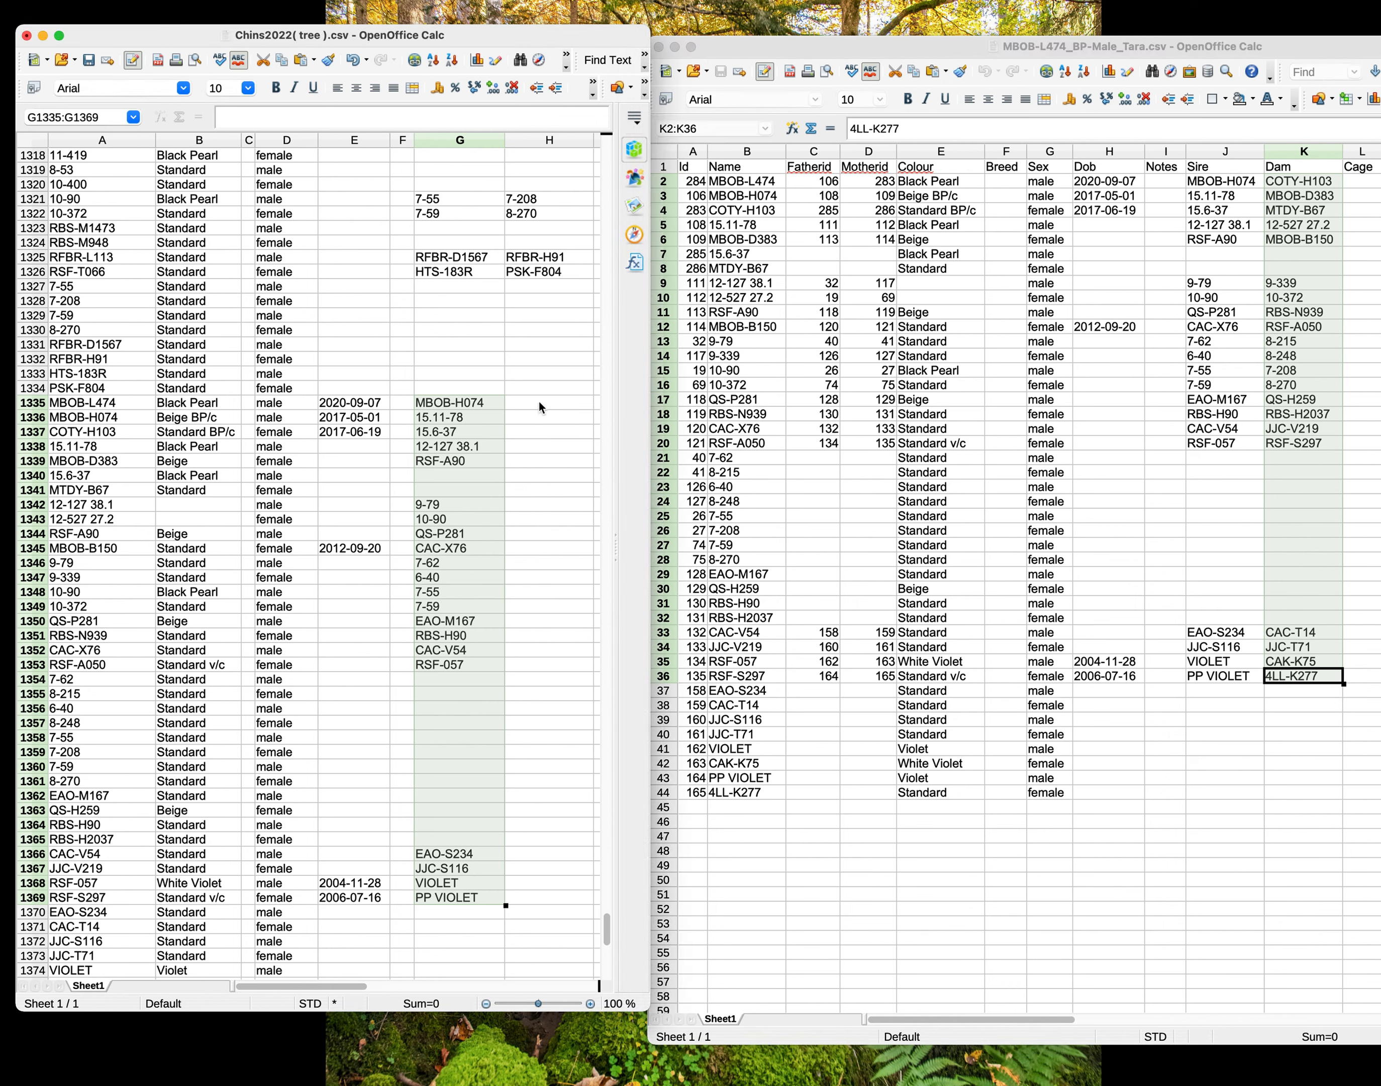
left_click(538, 406)
key("ctrl+v")
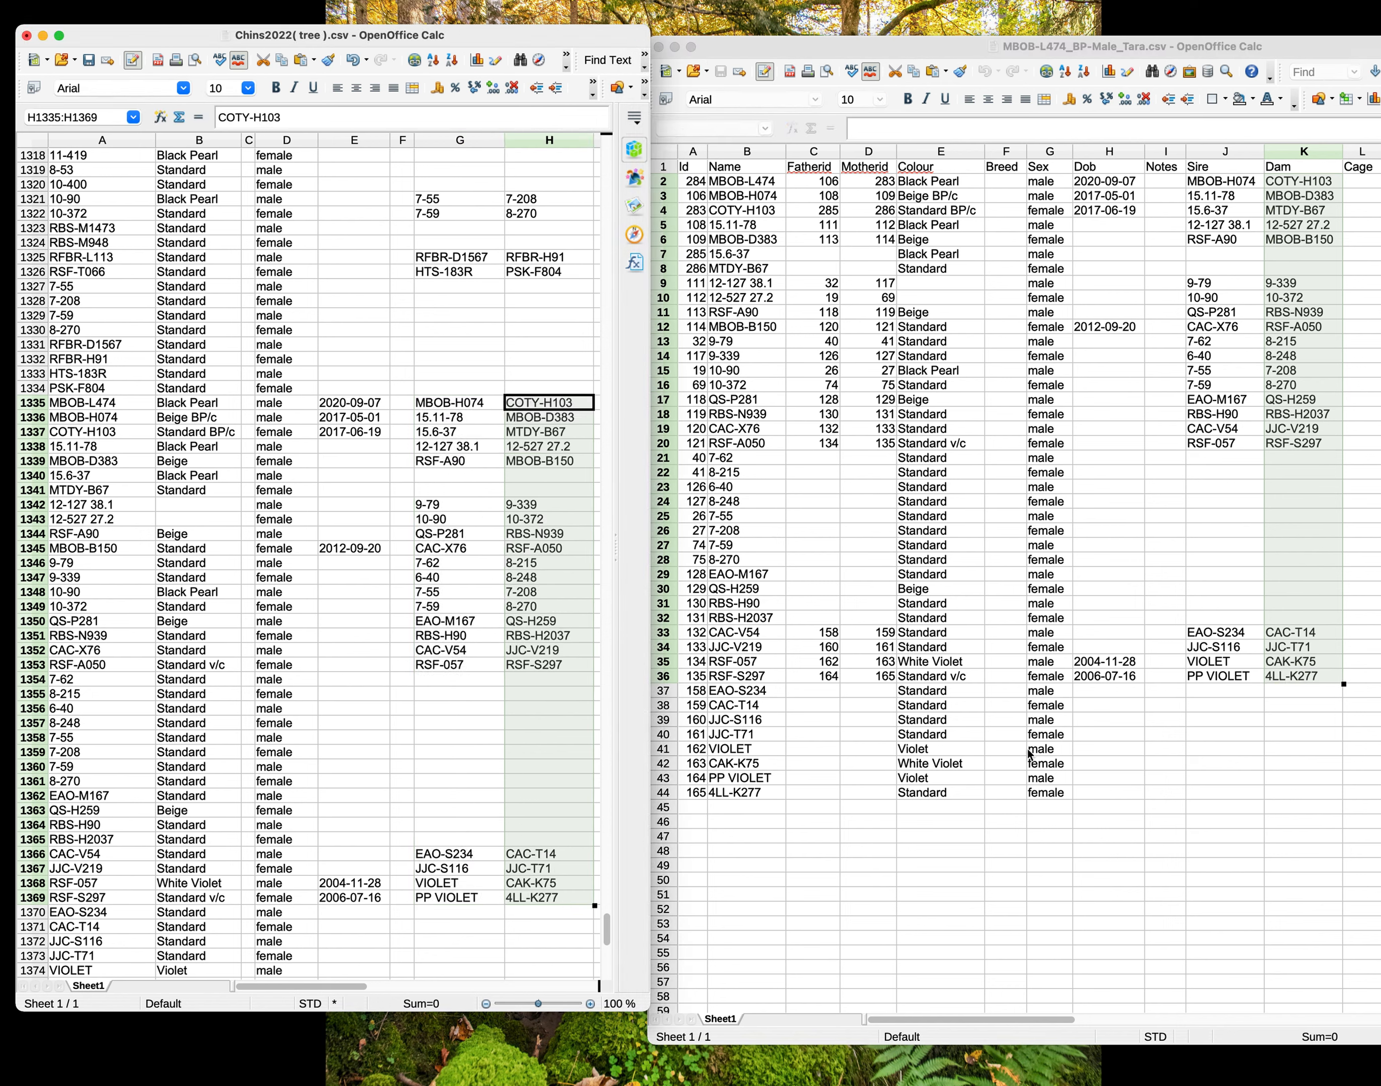
Save the Chins2022 sheet in its current CSV format and close both the MBOB-L474 and Chins2022 spreadsheets.
left_click(994, 1020)
left_click_drag(994, 1020, 862, 1030)
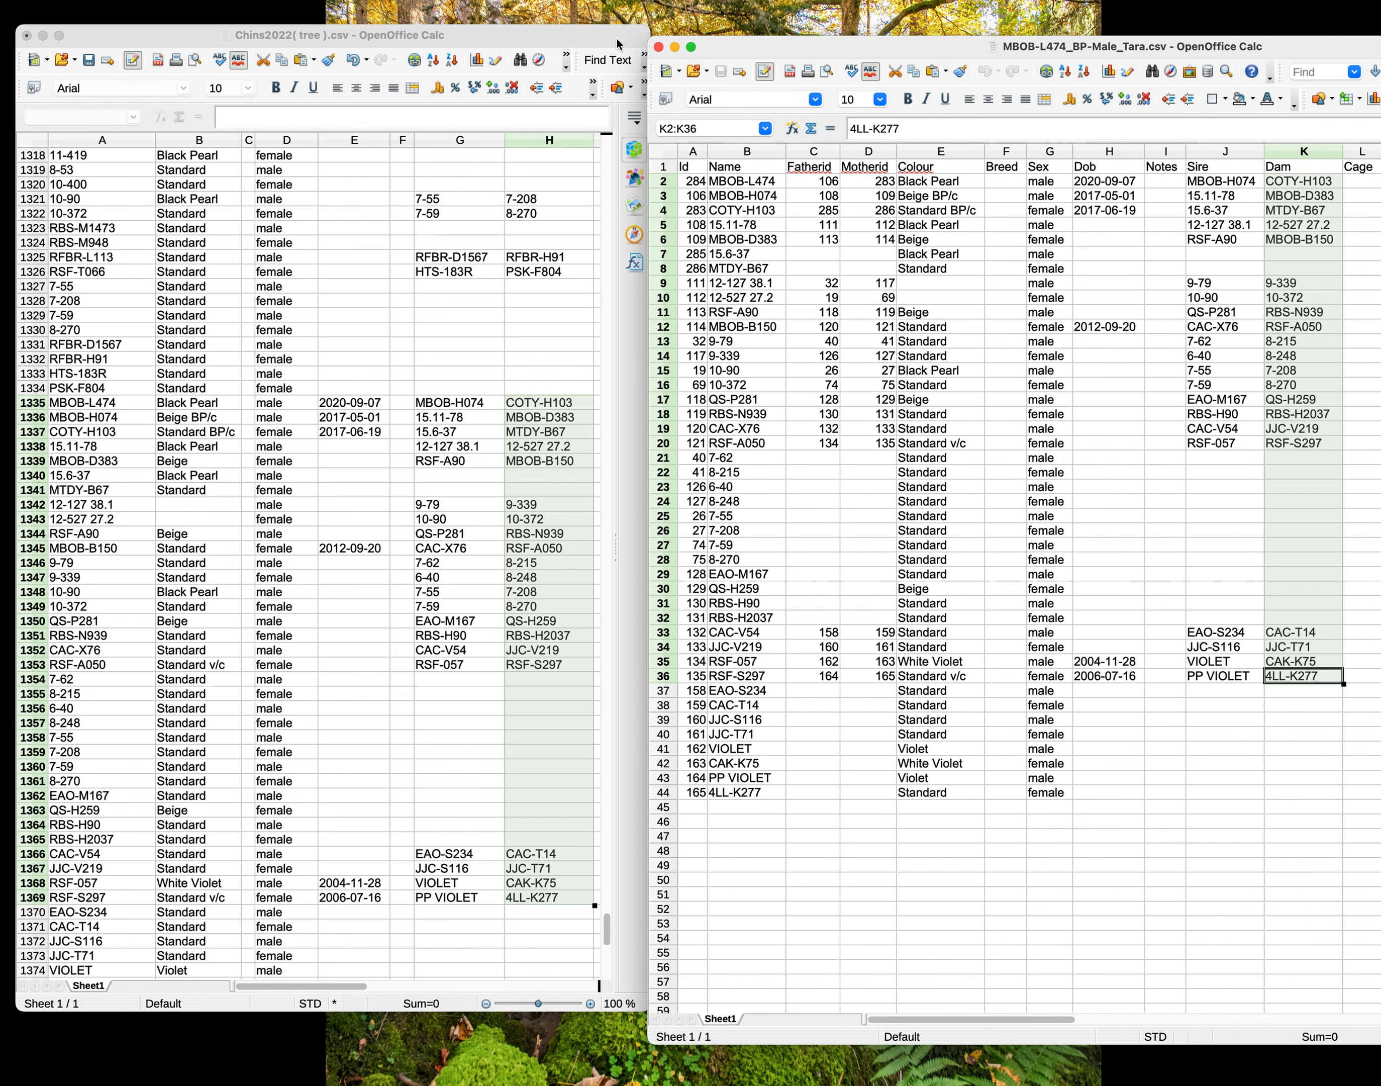
left_click(659, 47)
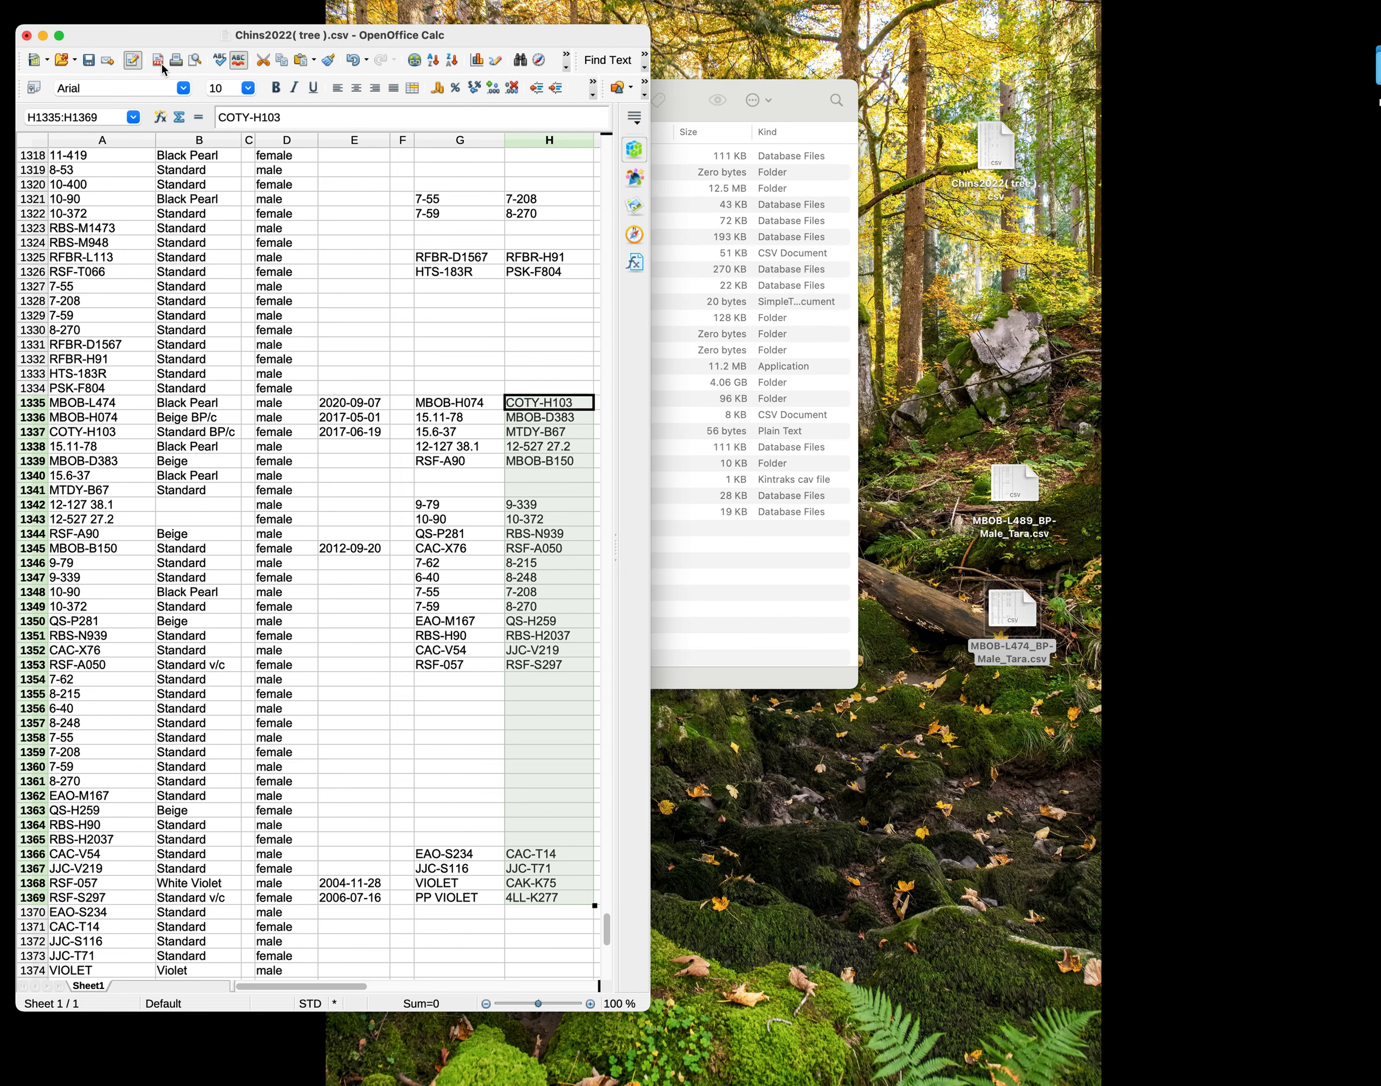
left_click(88, 60)
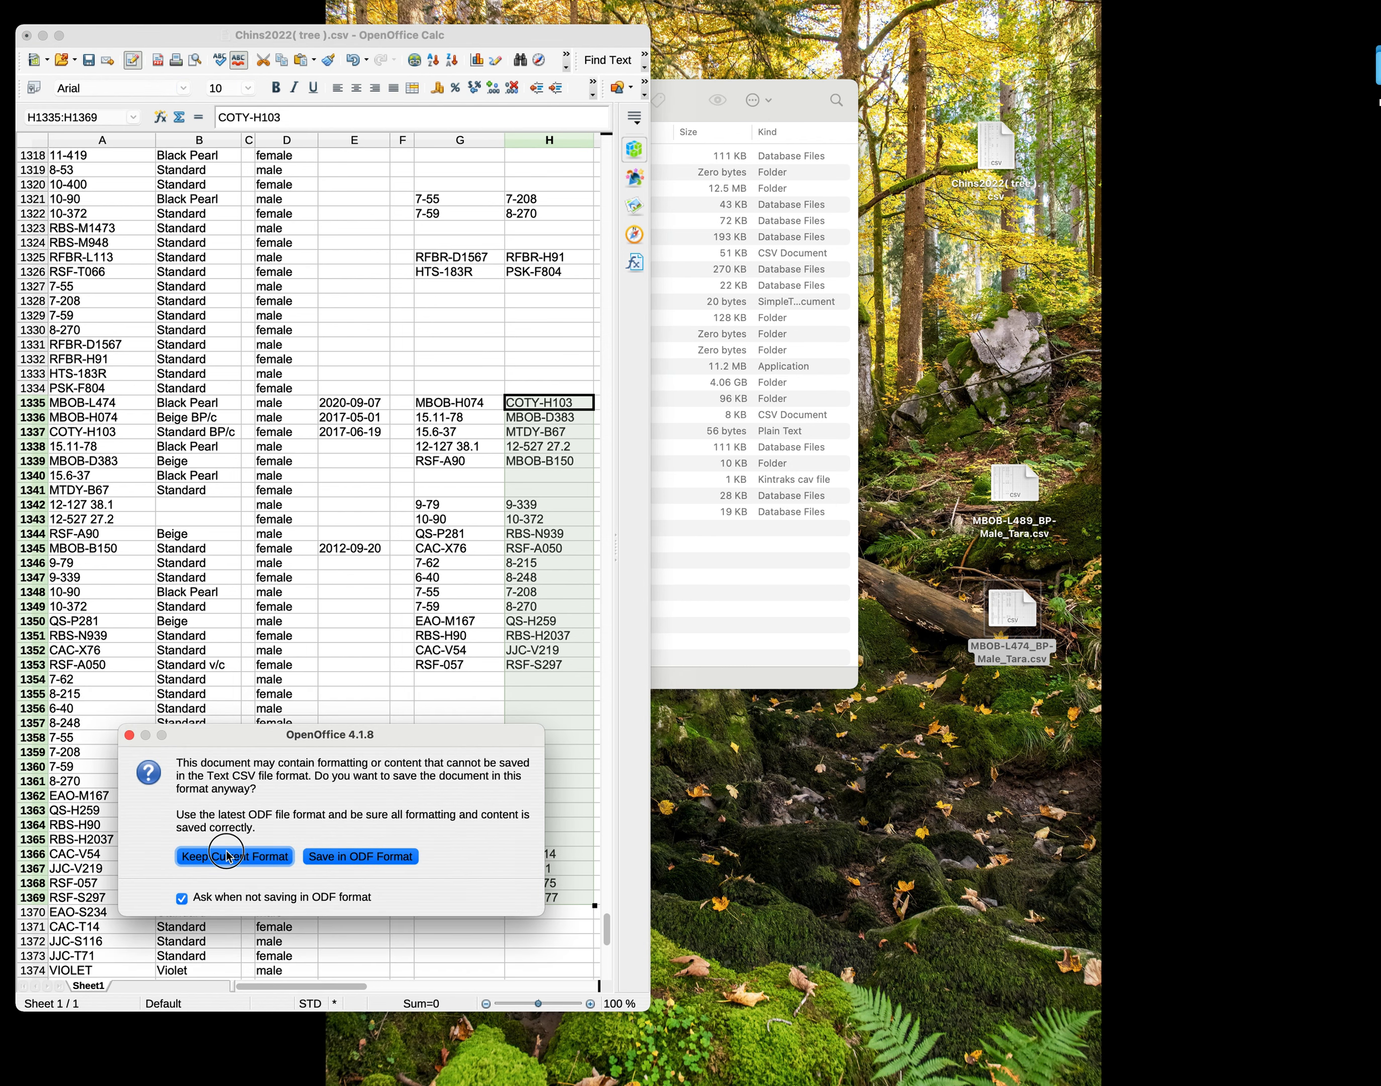
left_click(229, 857)
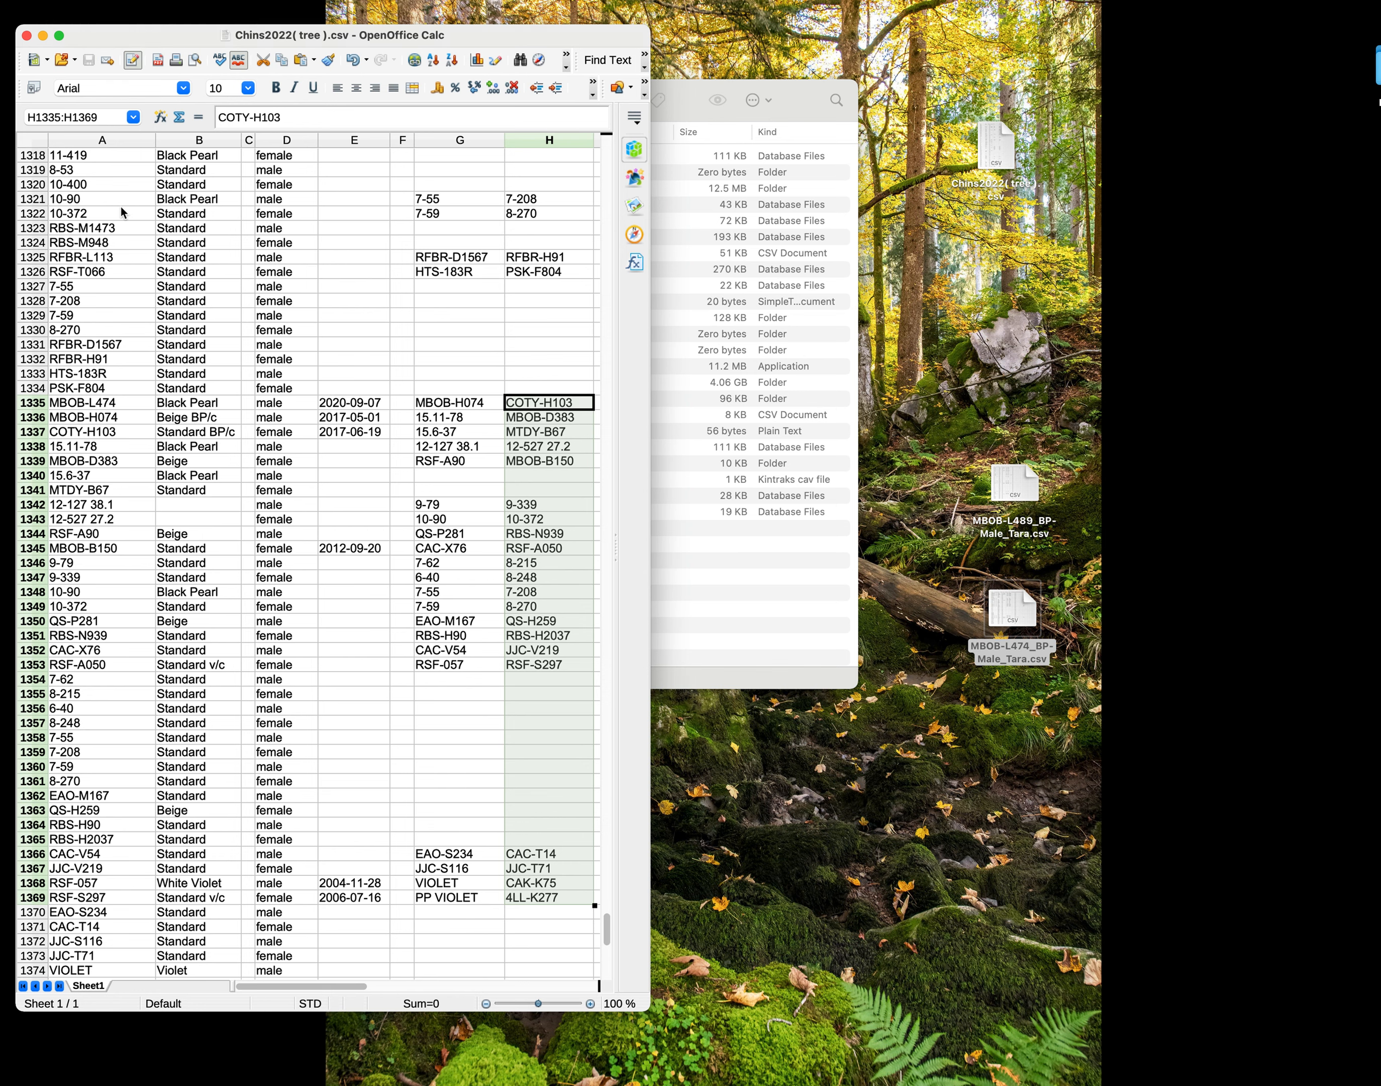
left_click(26, 35)
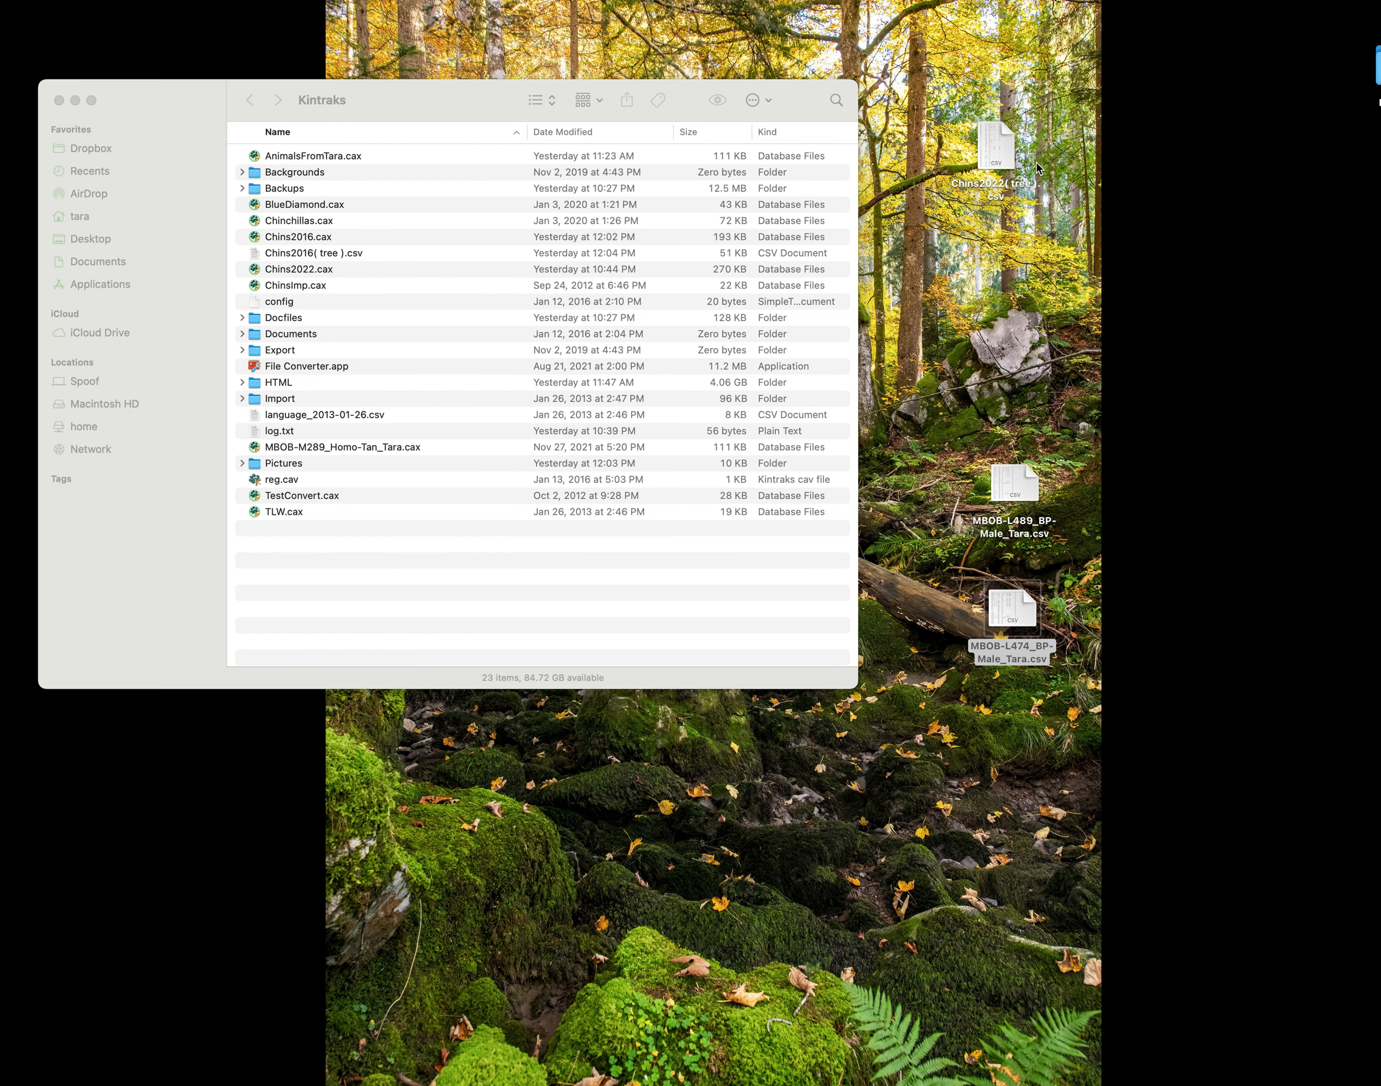
Rename the desktop's Chins2022( tree ).csv file as Chins2022b.csv.
left_click(1000, 140)
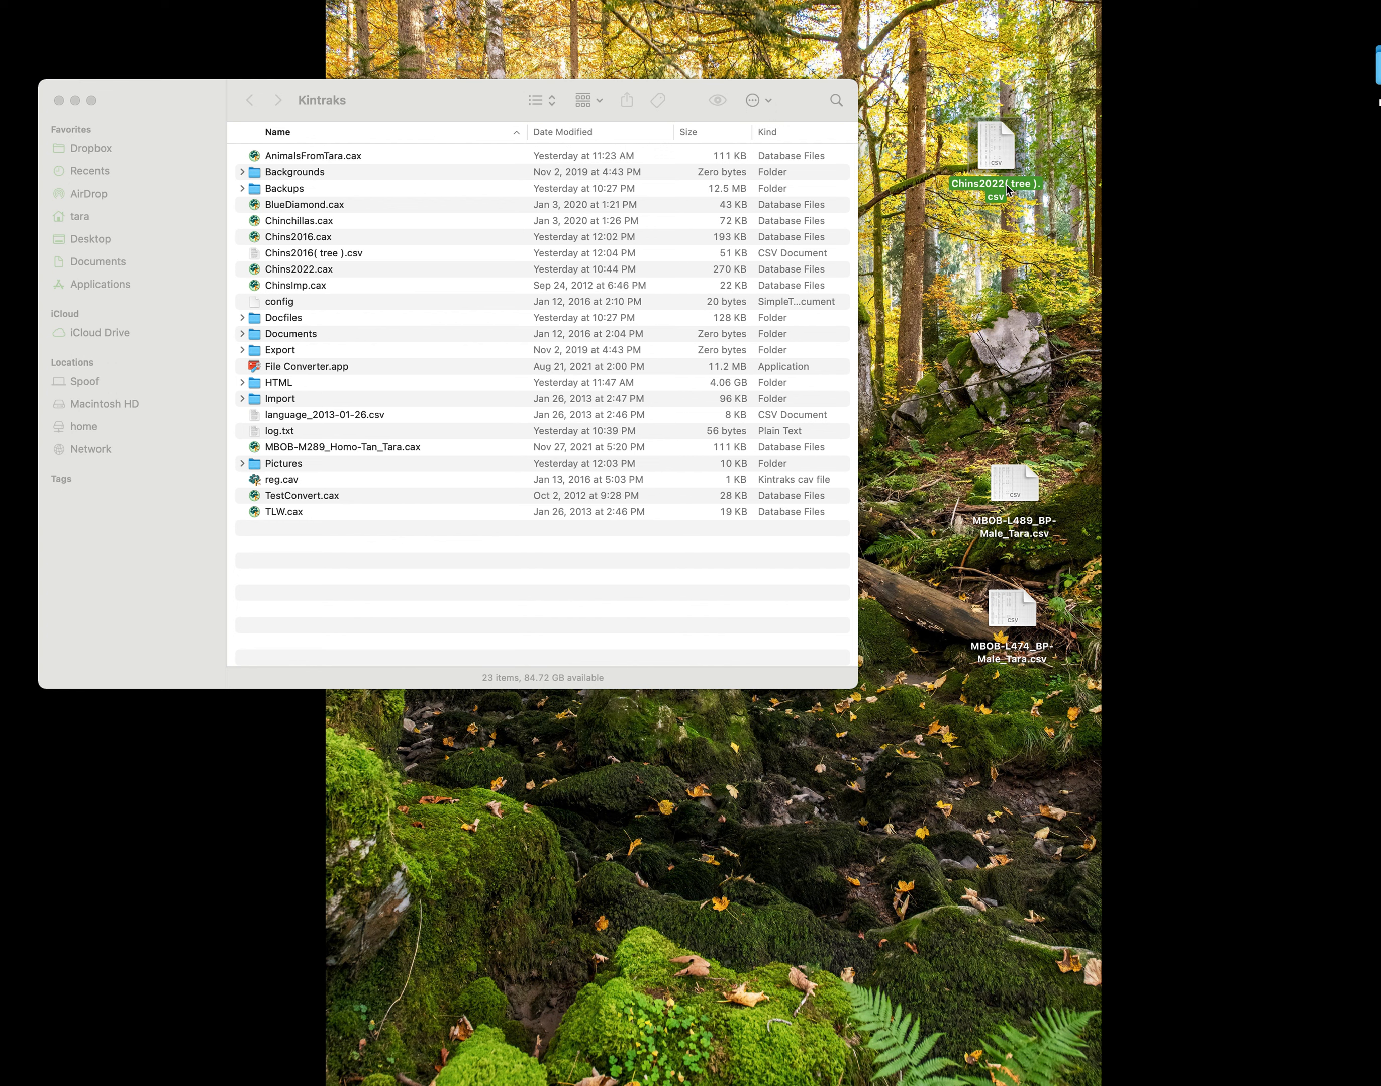
left_click(983, 195)
key("BackSpace")
key("BackSpace")
key("BackSpace")
key("BackSpace")
key("BackSpace")
key("BackSpace")
key("BackSpace")
key("BackSpace")
type("b")
left_click(929, 308)
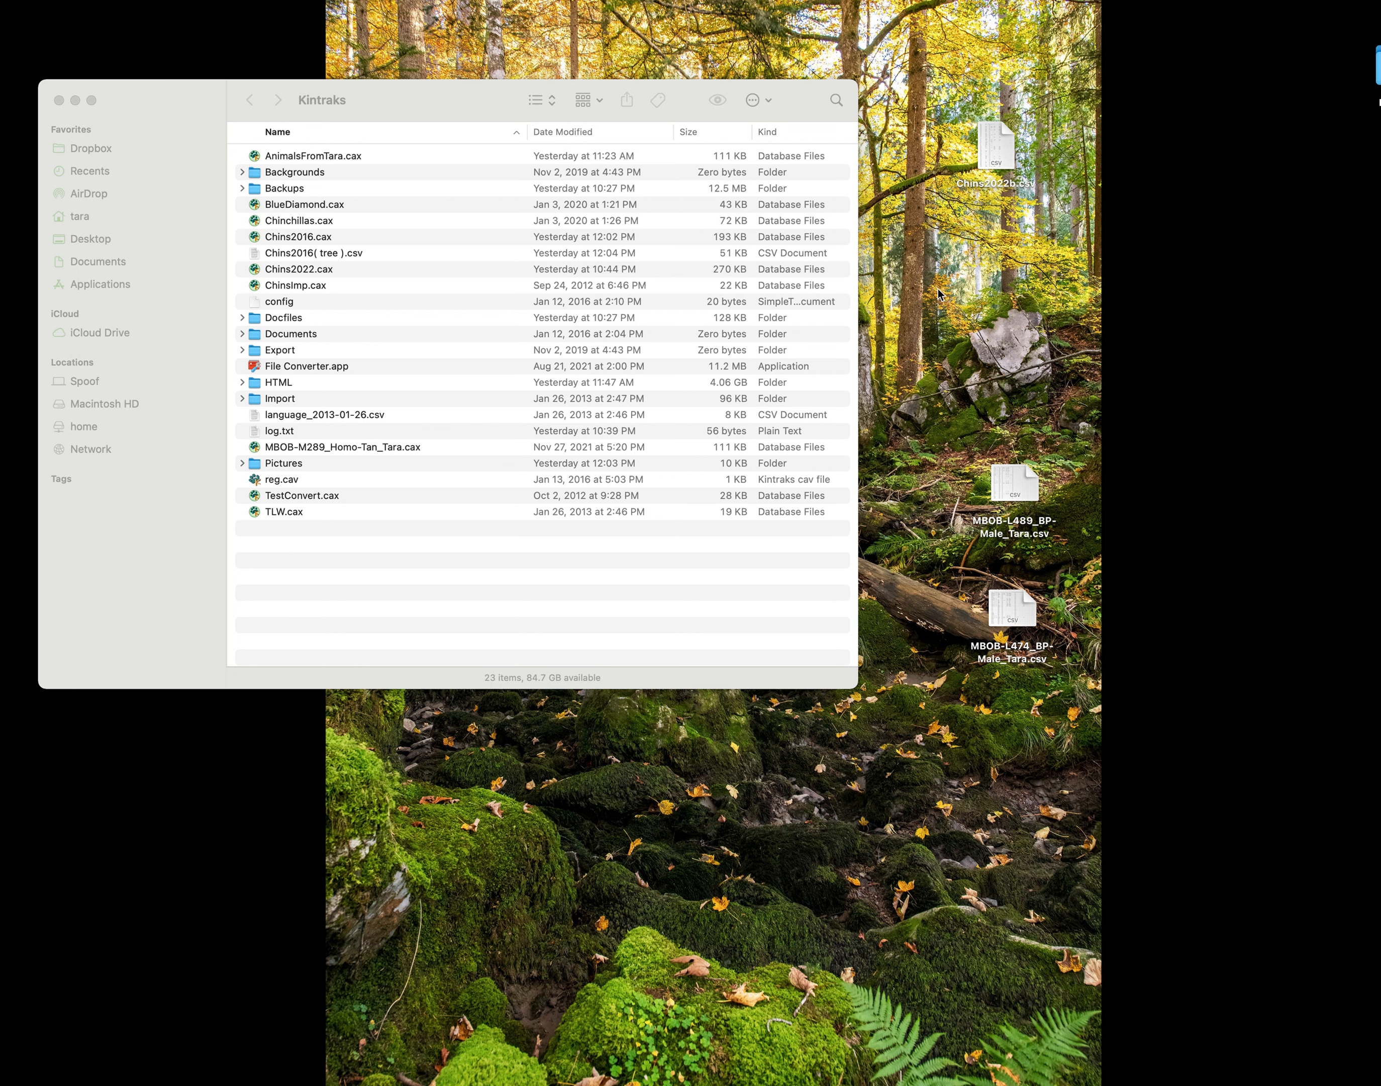
Launch the Kintraks File Converter, agreeing to its terms, and set it to convert from CSV to New Kintraks (Multi-platform).
left_click(276, 362)
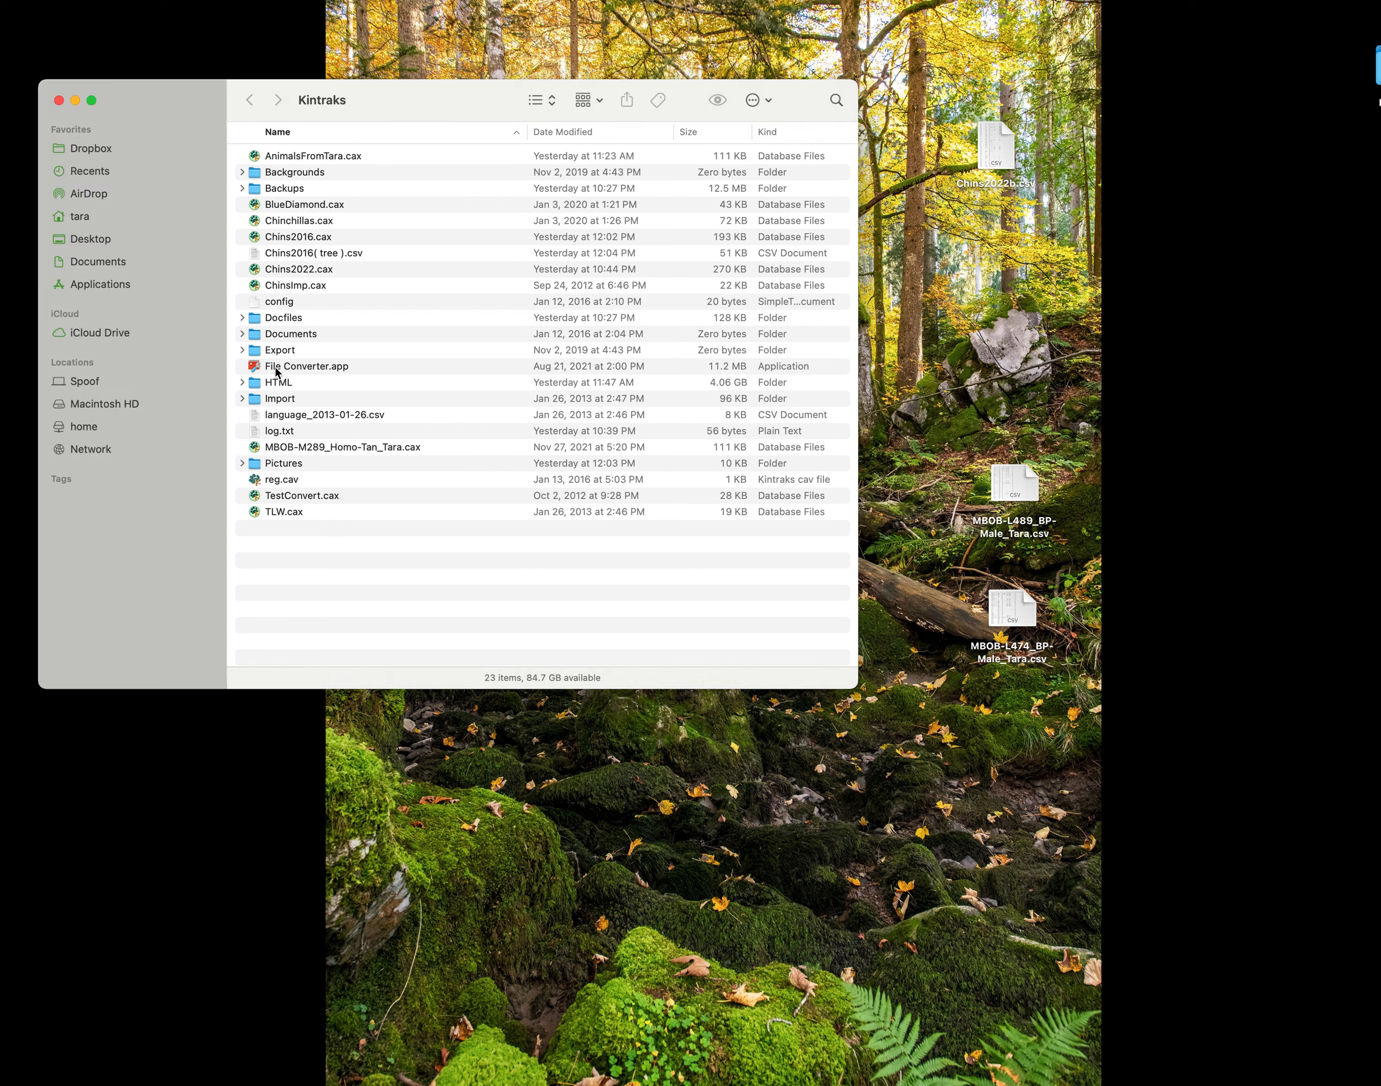
double_click(326, 368)
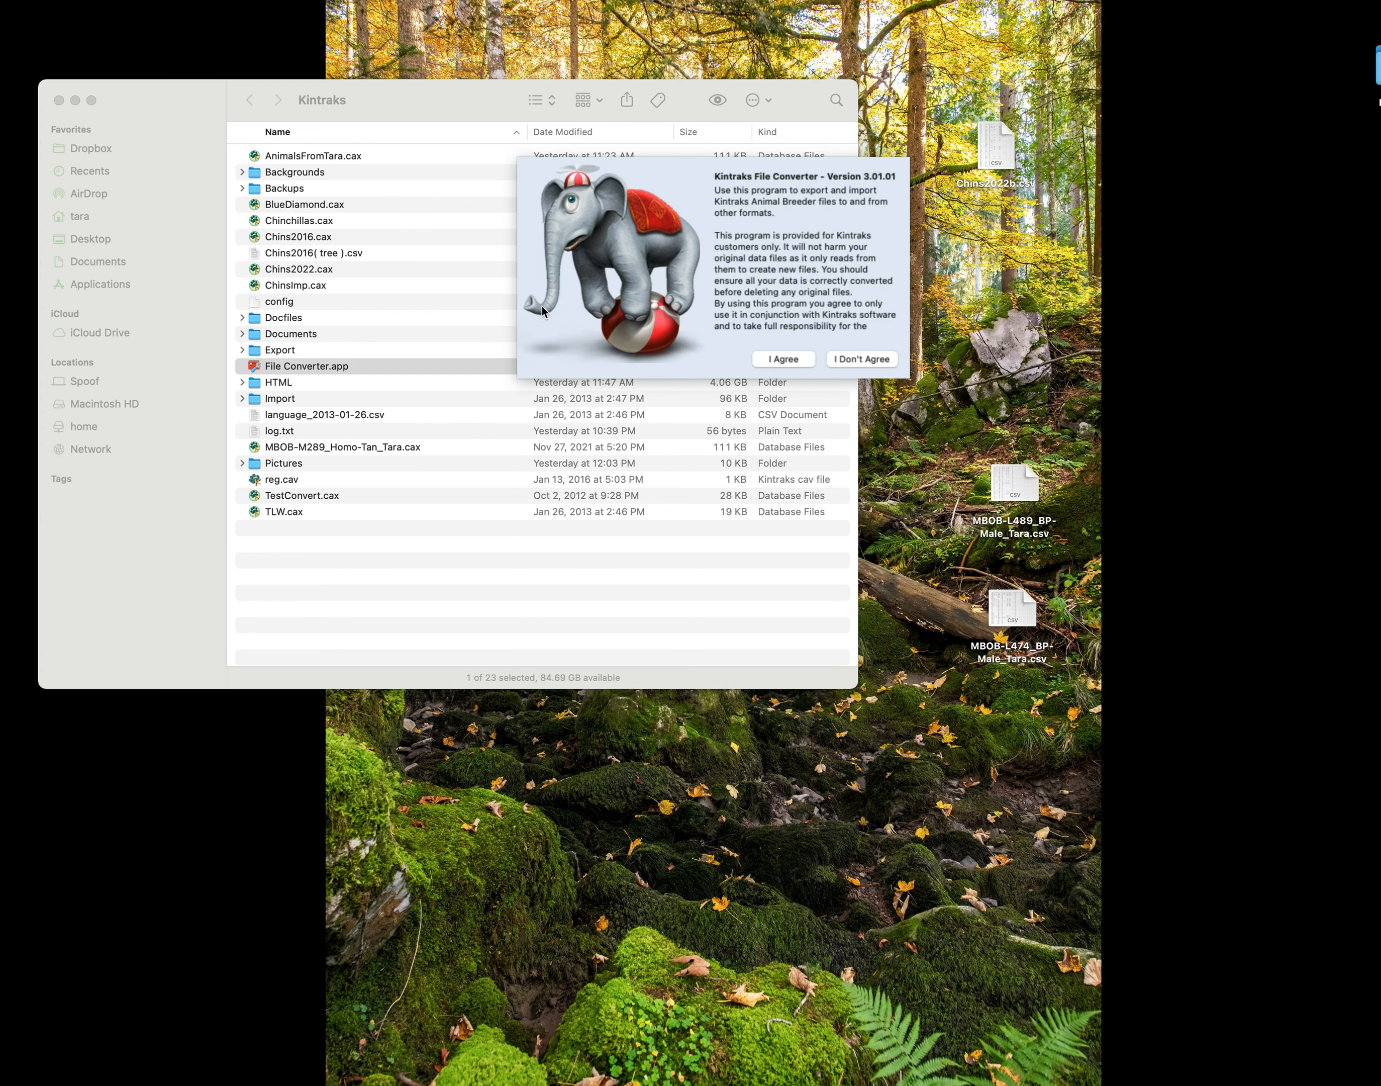
left_click(794, 359)
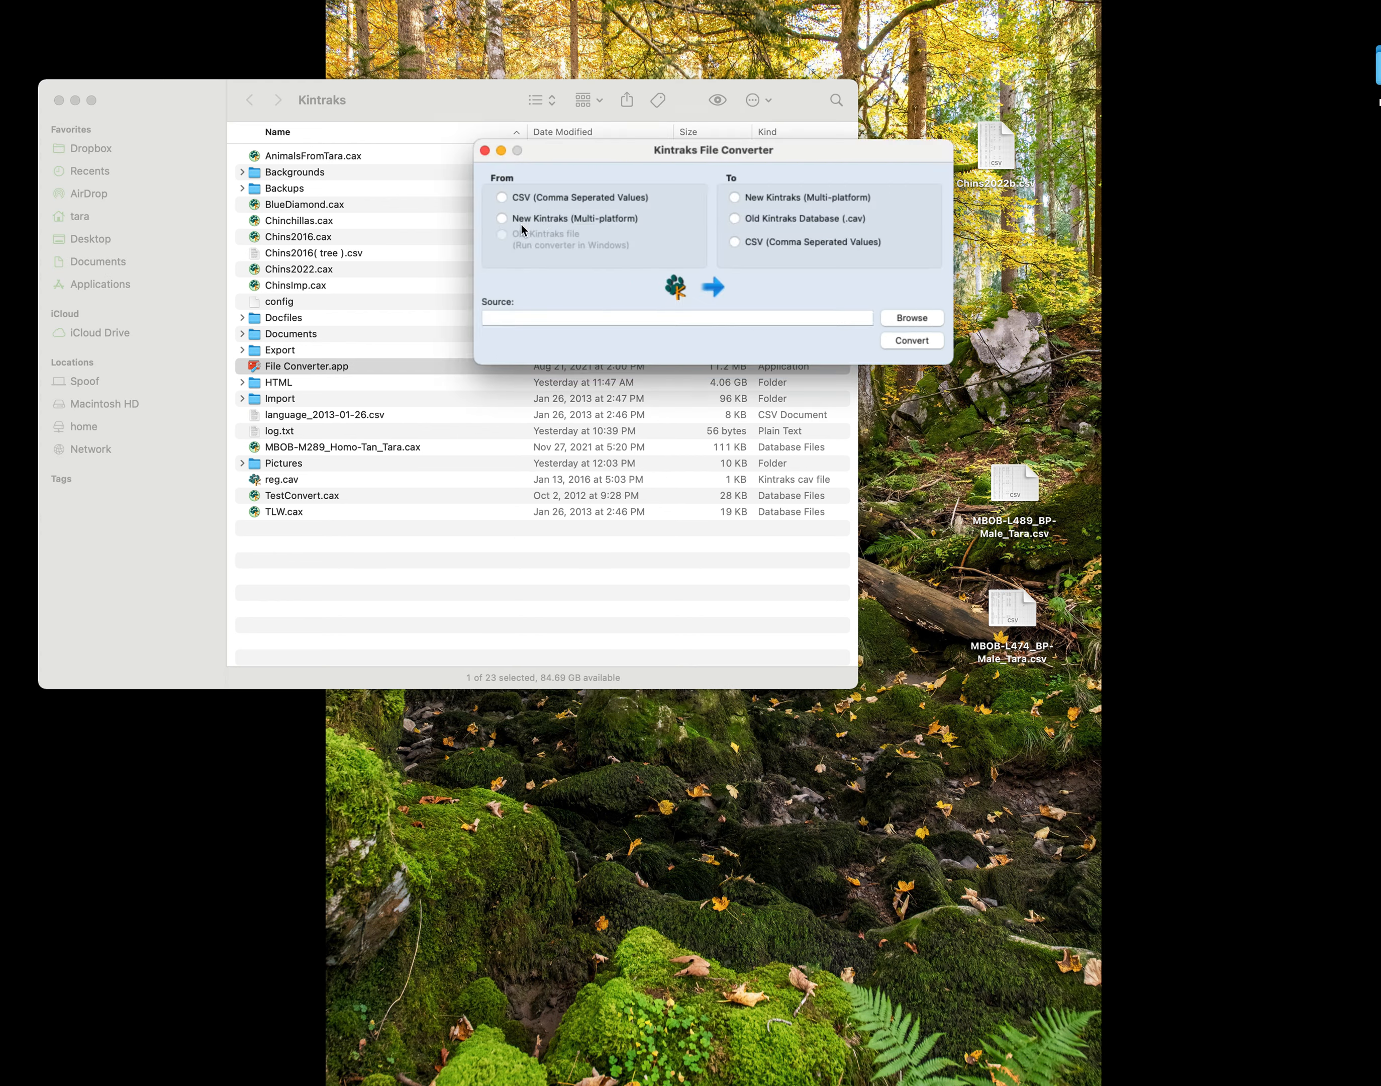
left_click(502, 198)
left_click(735, 198)
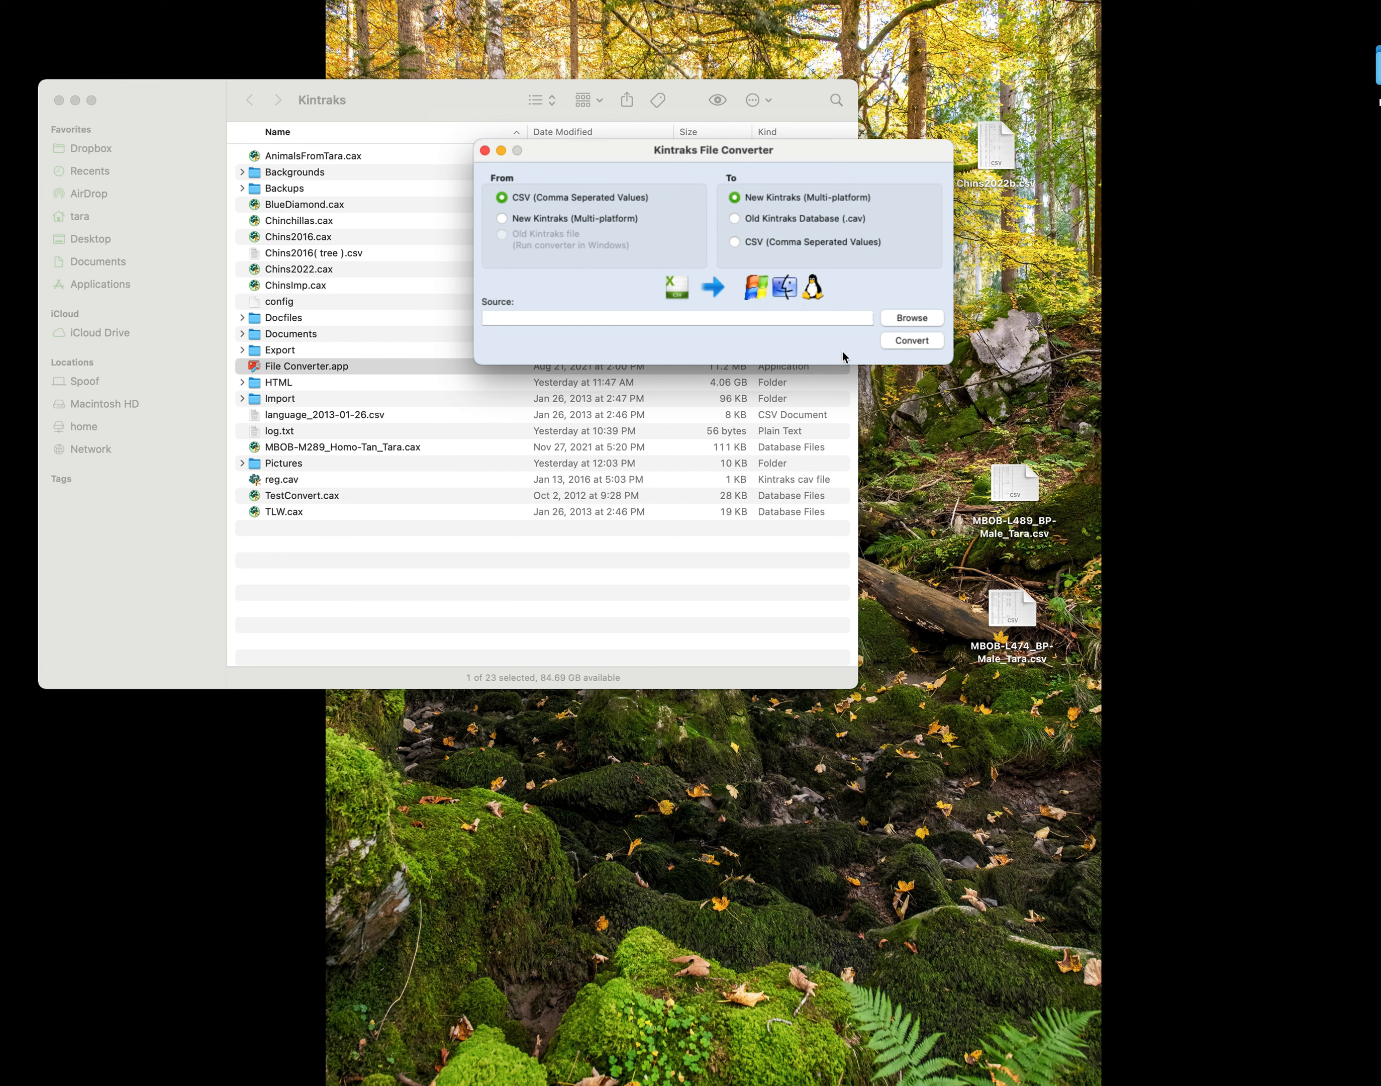
Convert the desktop's Chins2022b.csv to a new Kintraks database and close the File Converter.
left_click(928, 318)
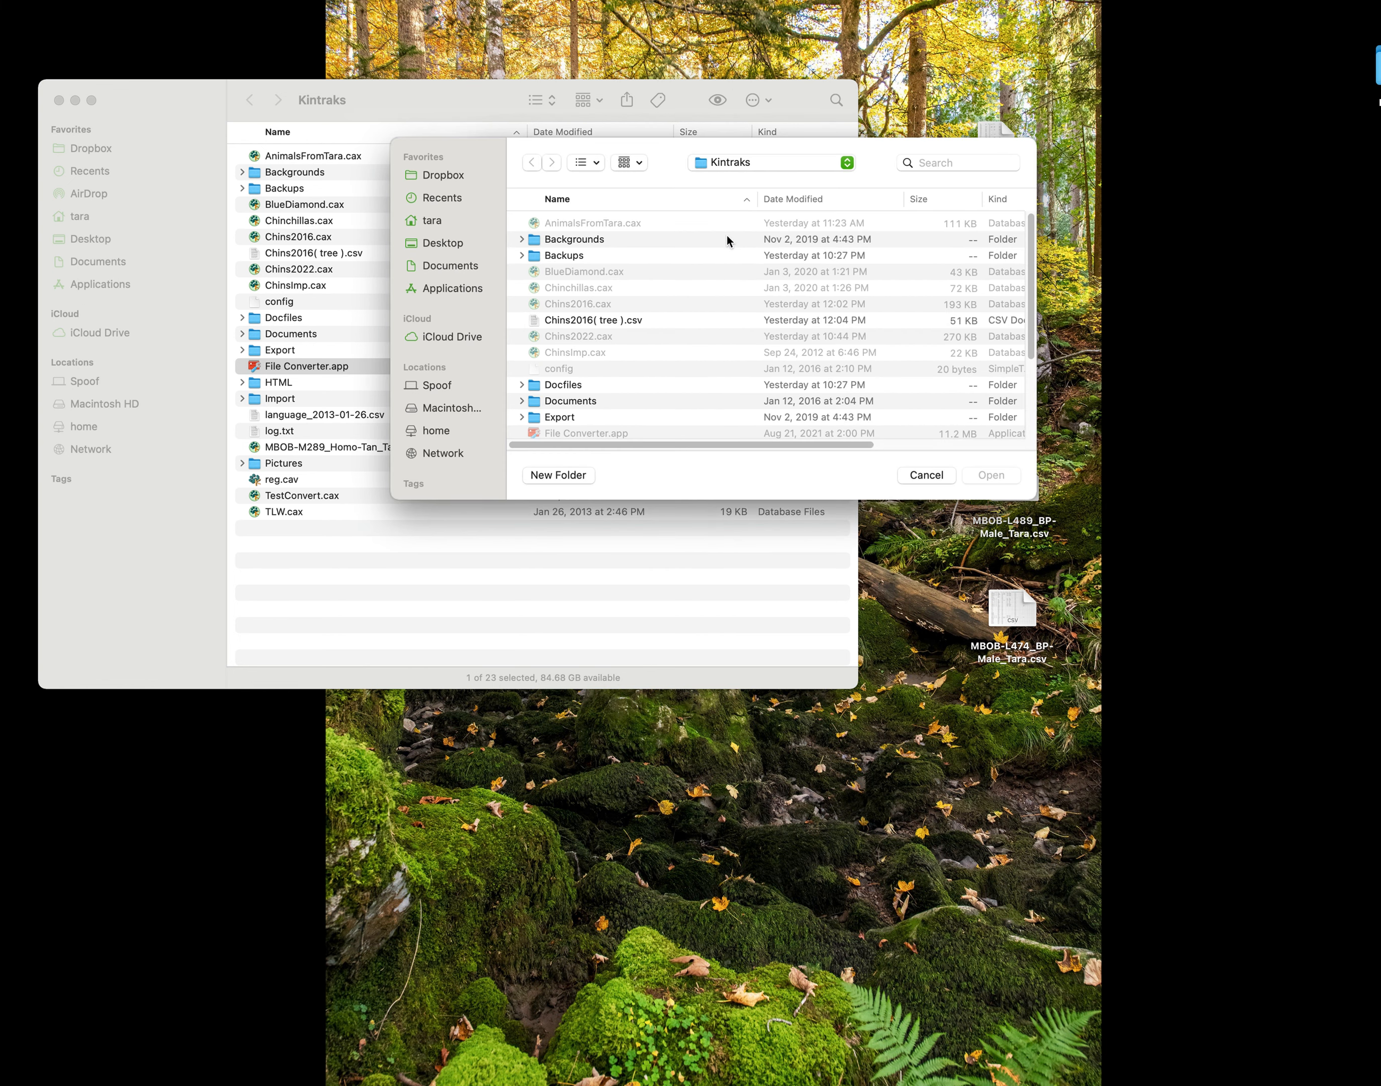
left_click(448, 243)
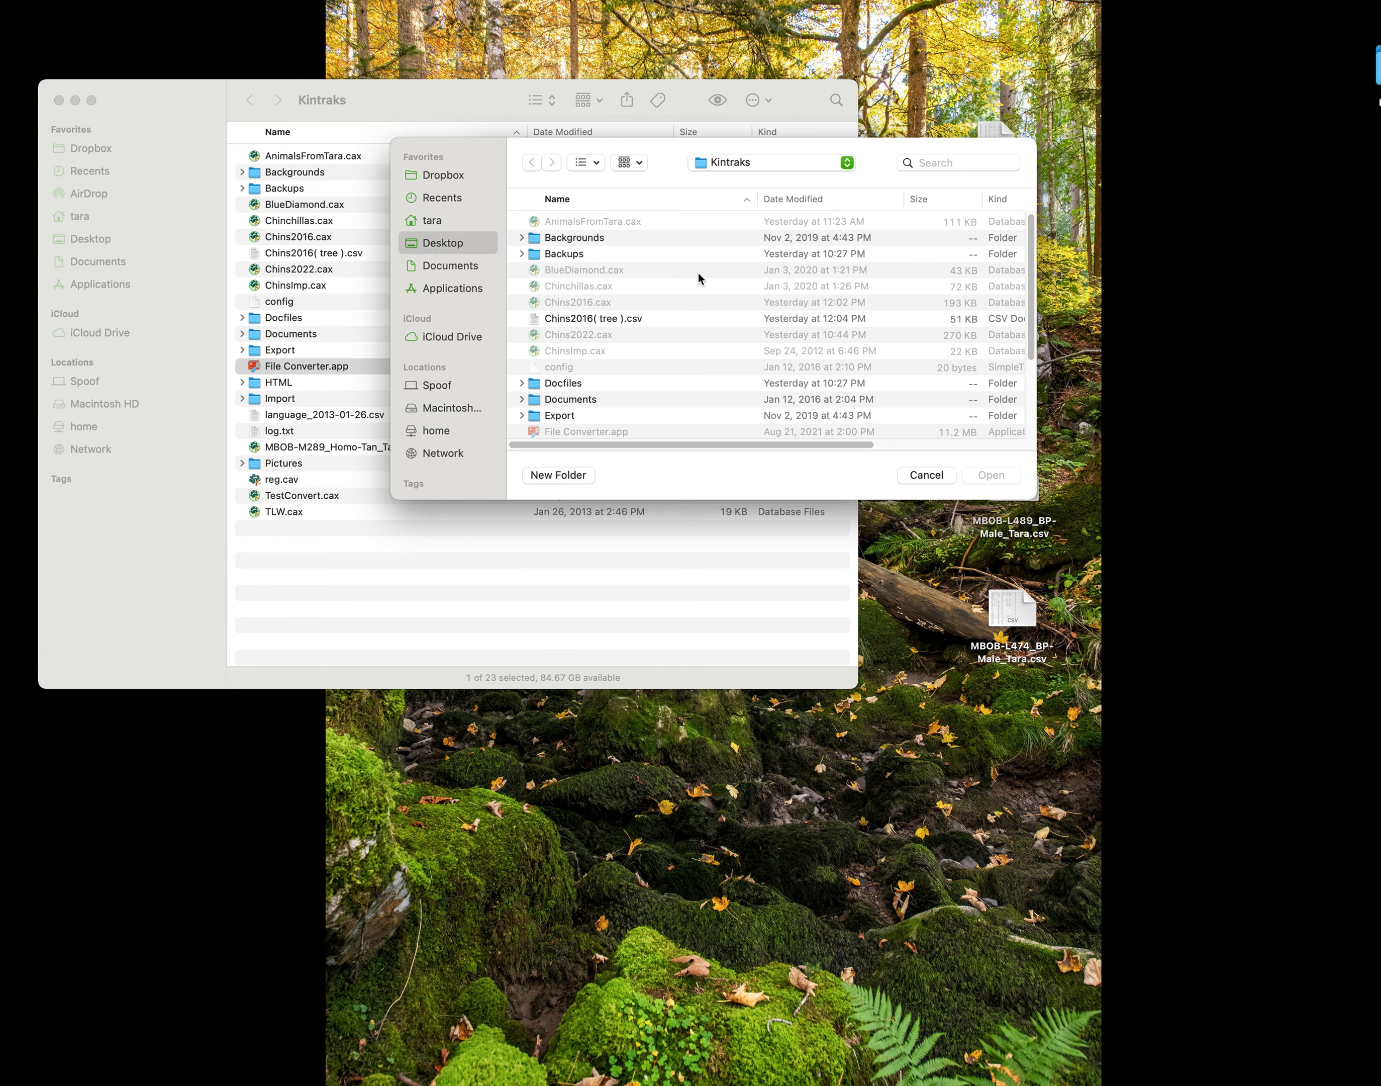
scroll(654, 268, "down", 5)
left_click(614, 309)
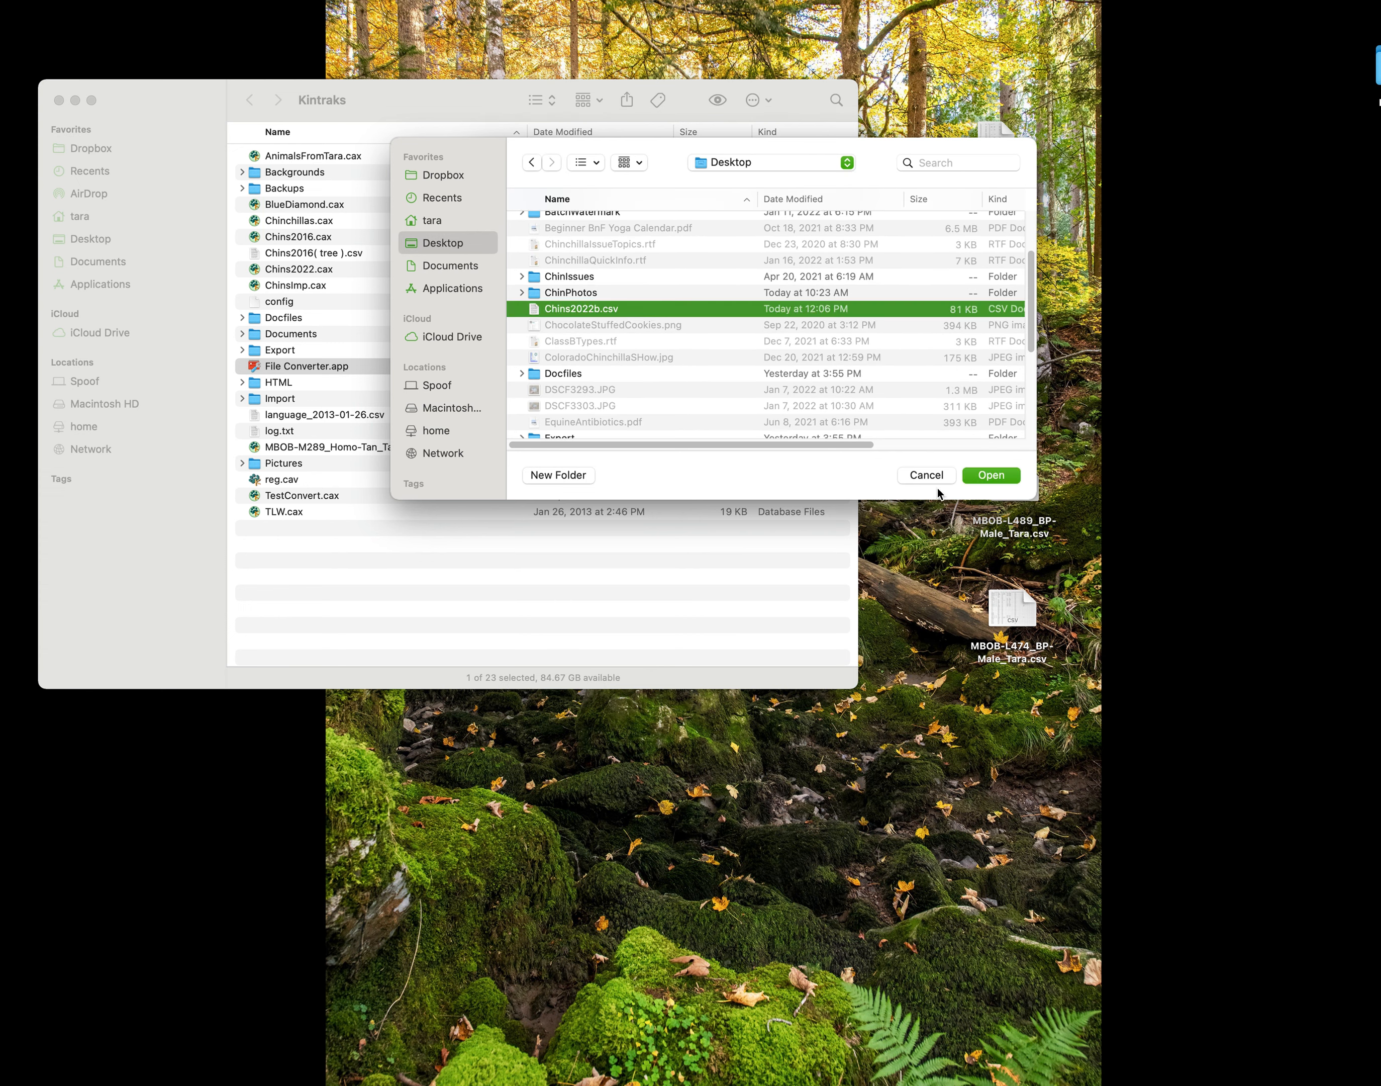
left_click(990, 476)
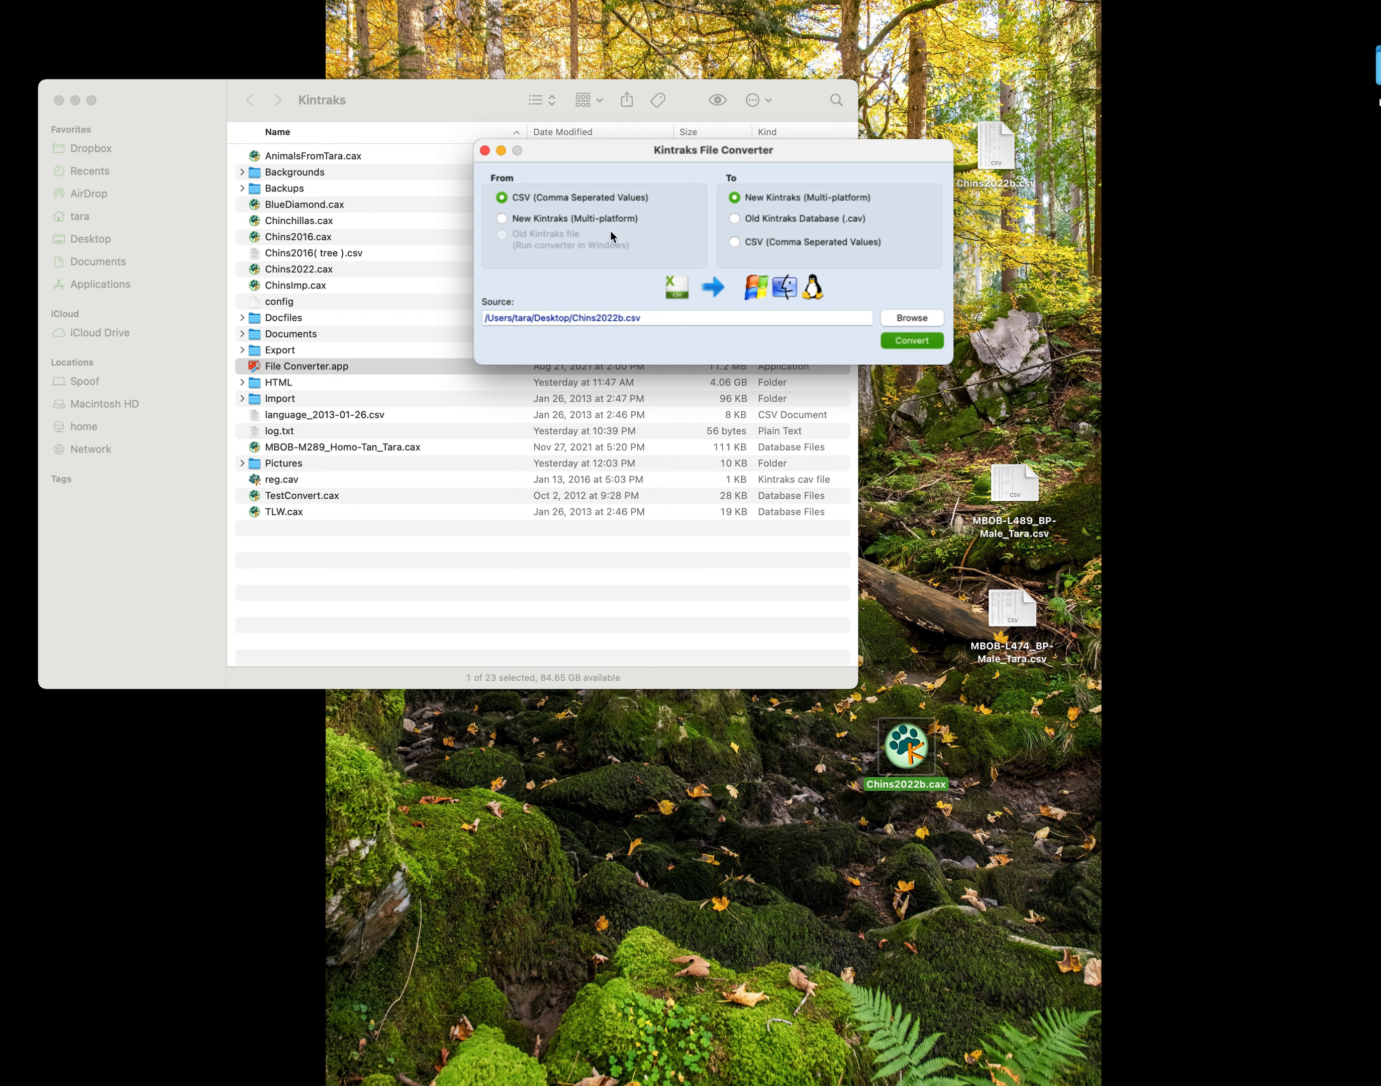
left_click(713, 314)
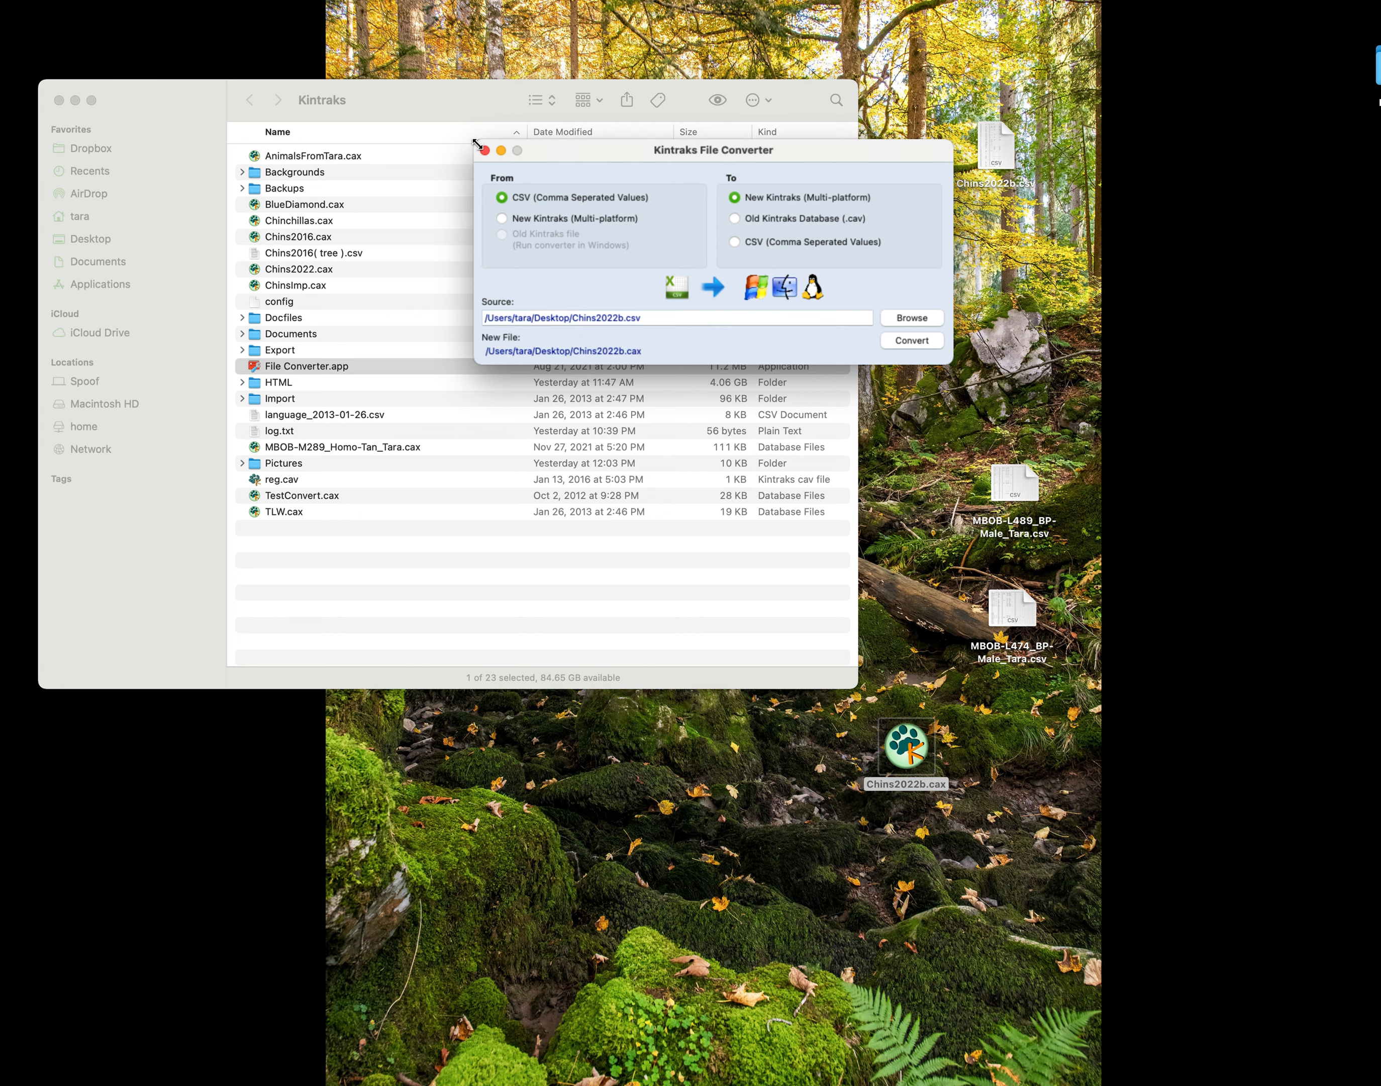
left_click(485, 150)
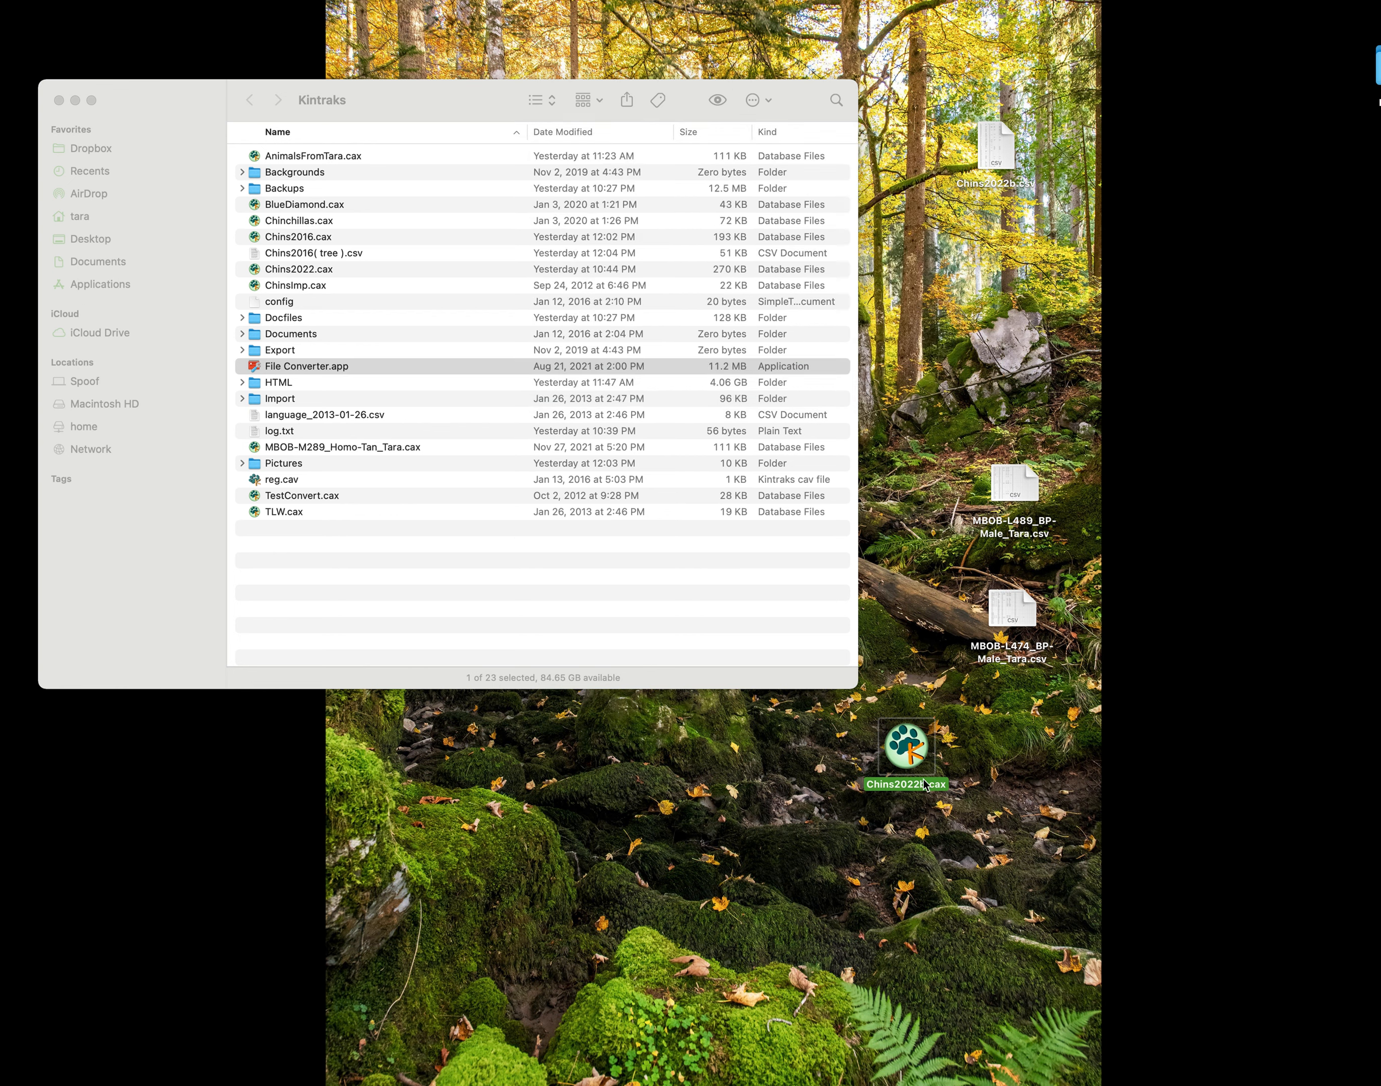
Move the converted Chins2022b.cax from the desktop into the Kintraks folder.
left_click_drag(924, 783, 391, 605)
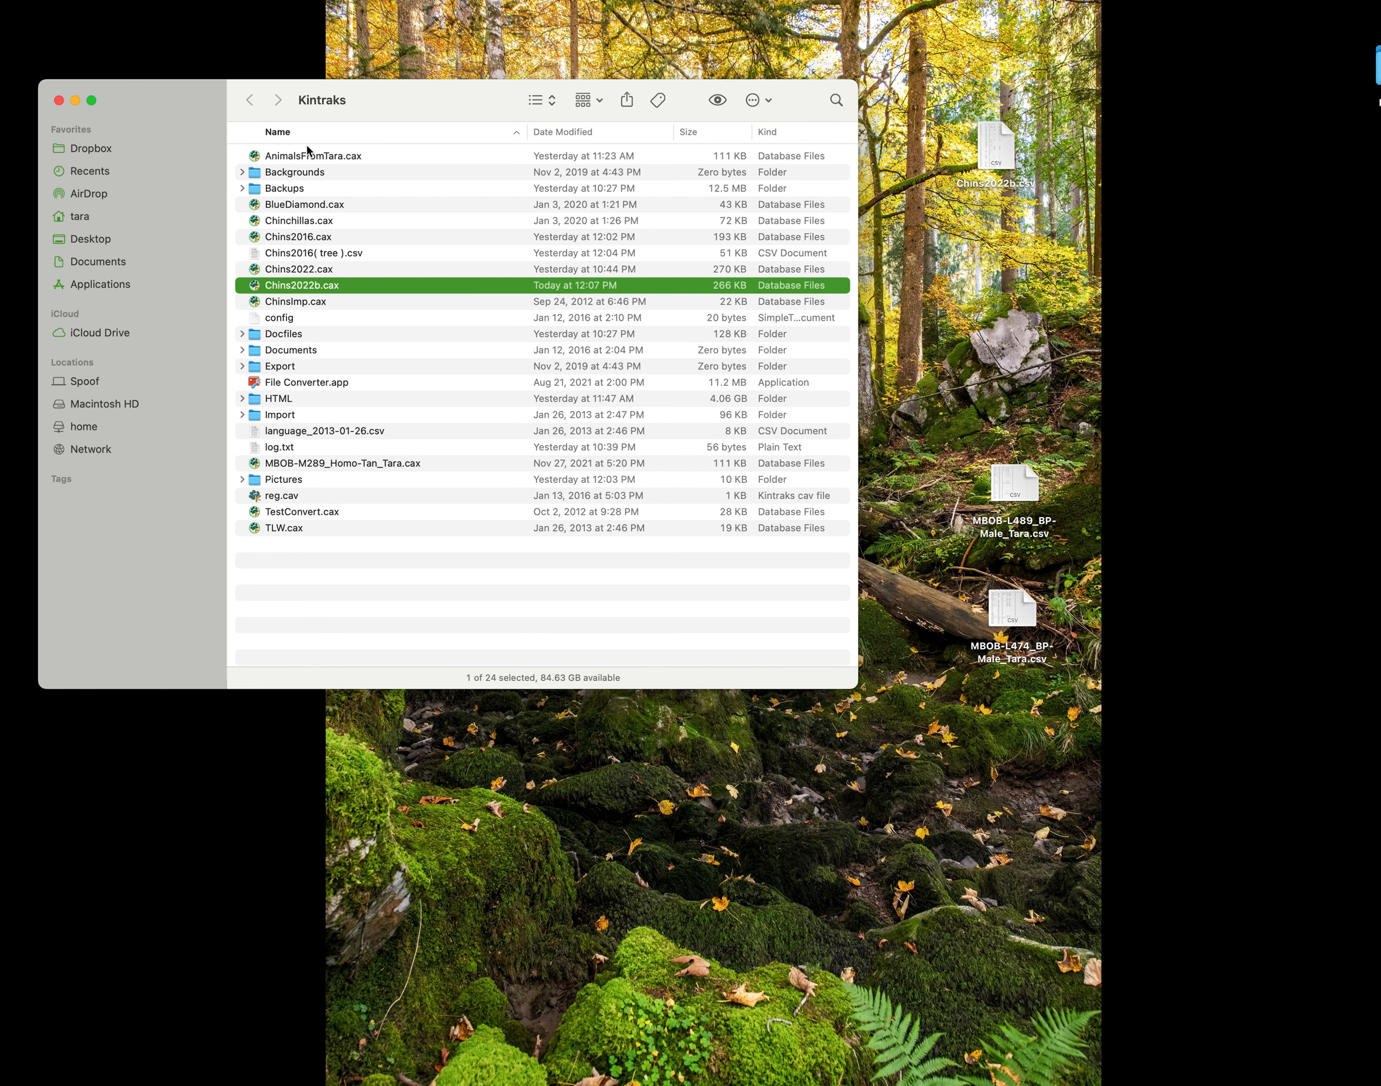
left_click_drag(412, 98, 483, 112)
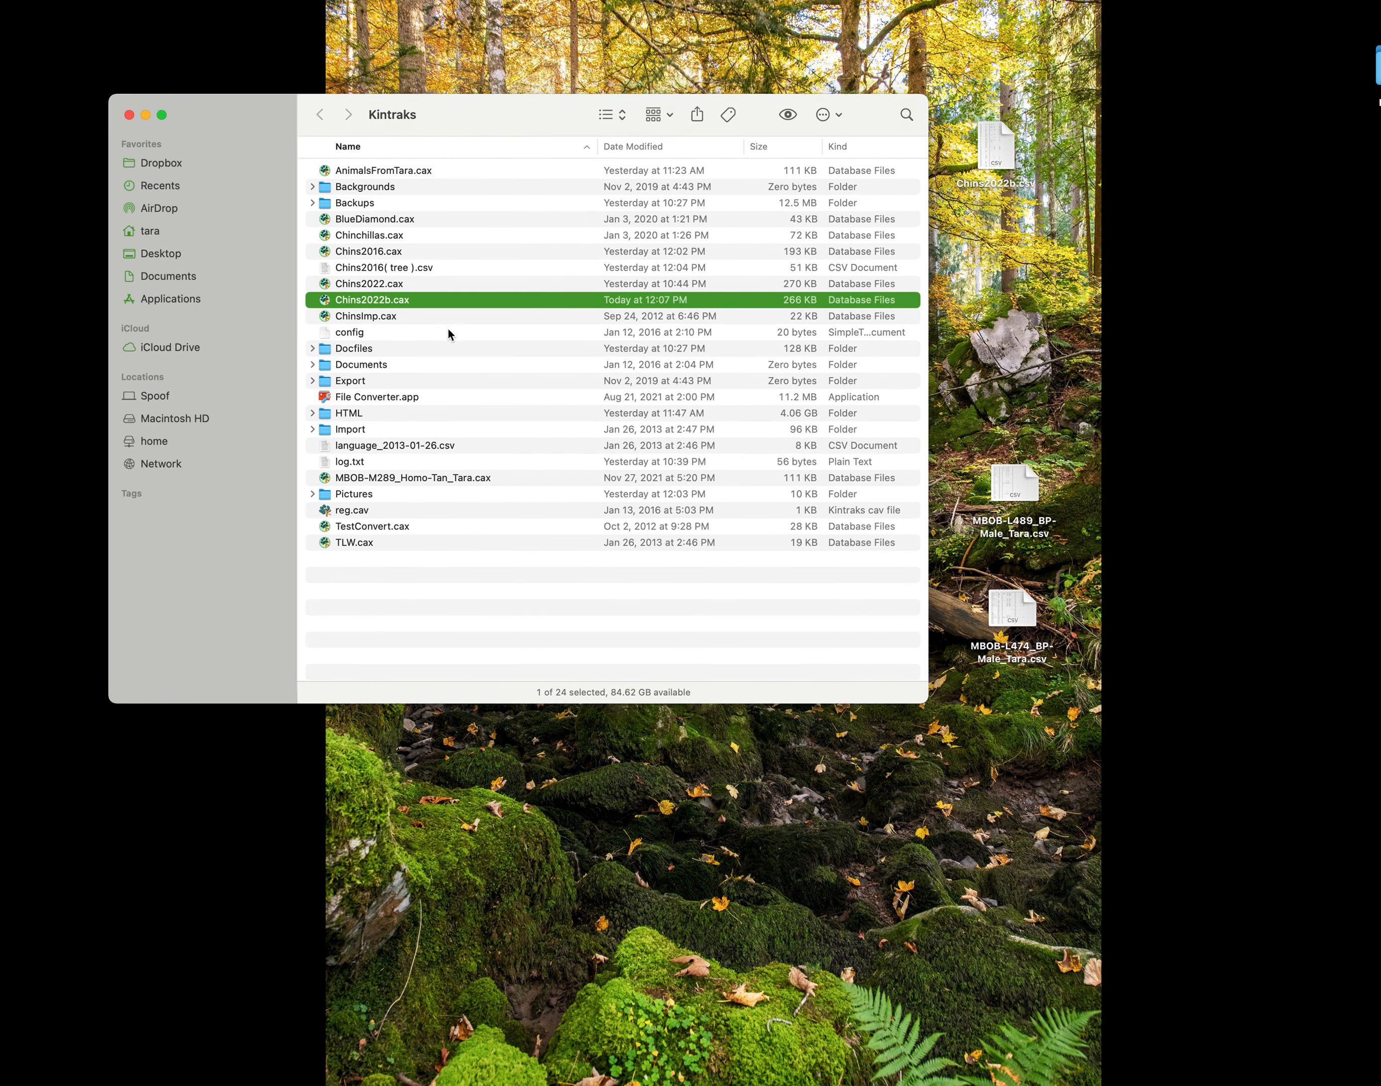